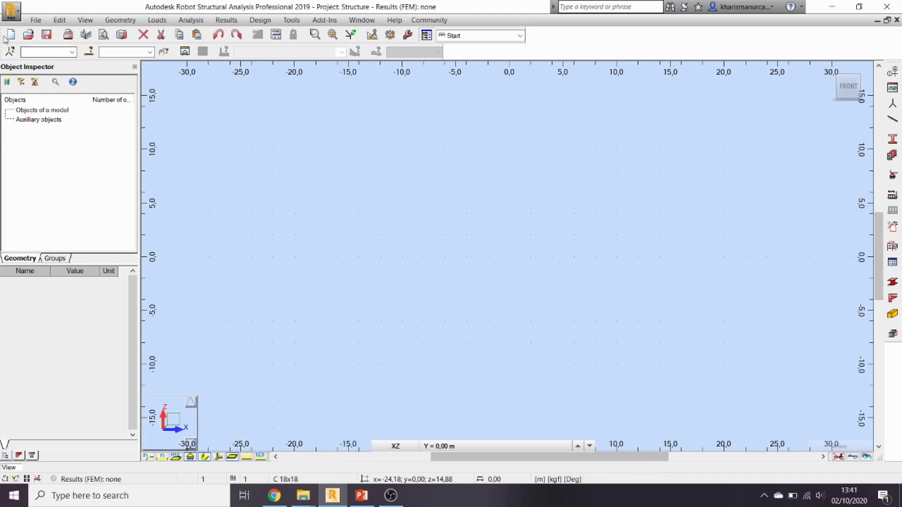
Start a new Frame 2D Design project without saving the changes to the current structure.
left_click(11, 34)
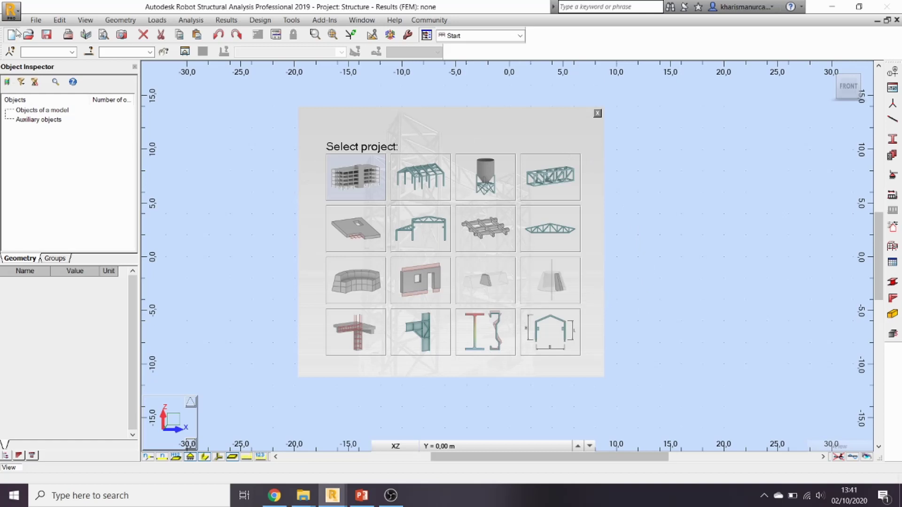
left_click(597, 113)
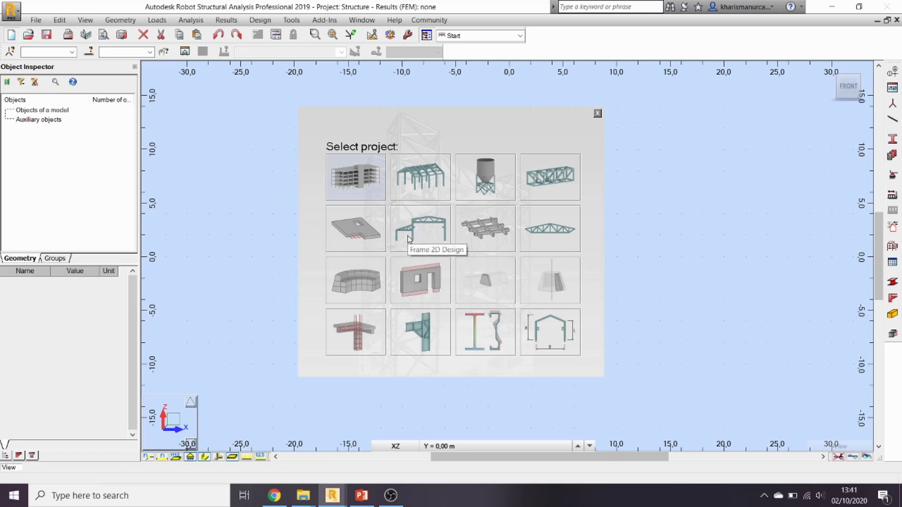
left_click(427, 221)
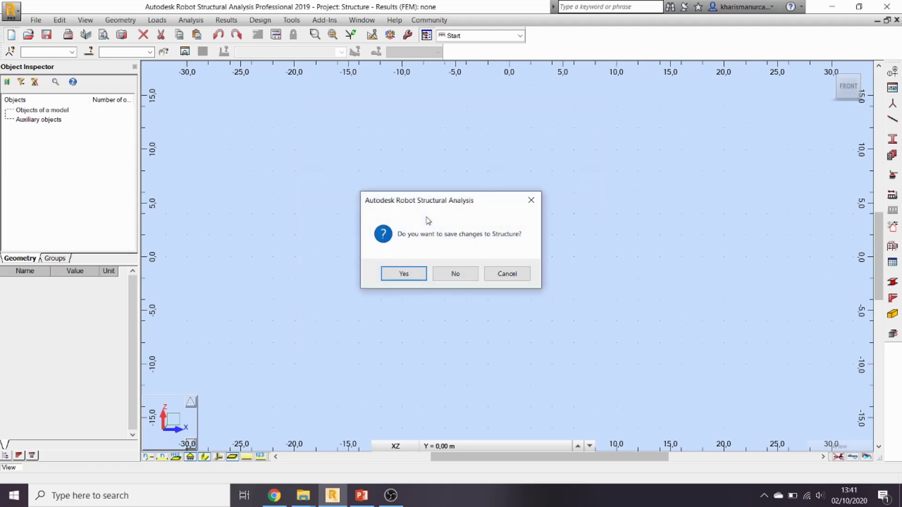
left_click(455, 275)
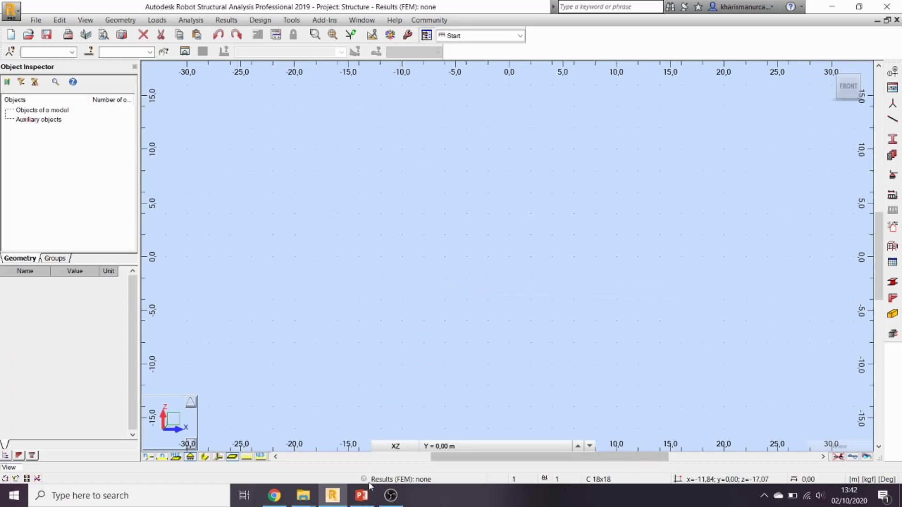
Switch to PowerPoint and examine the Latihan 1 frame drawing on slide 2 for member sections and dimensions, returning to Robot Structural Analysis.
mouse_move(366, 498)
mouse_move(365, 467)
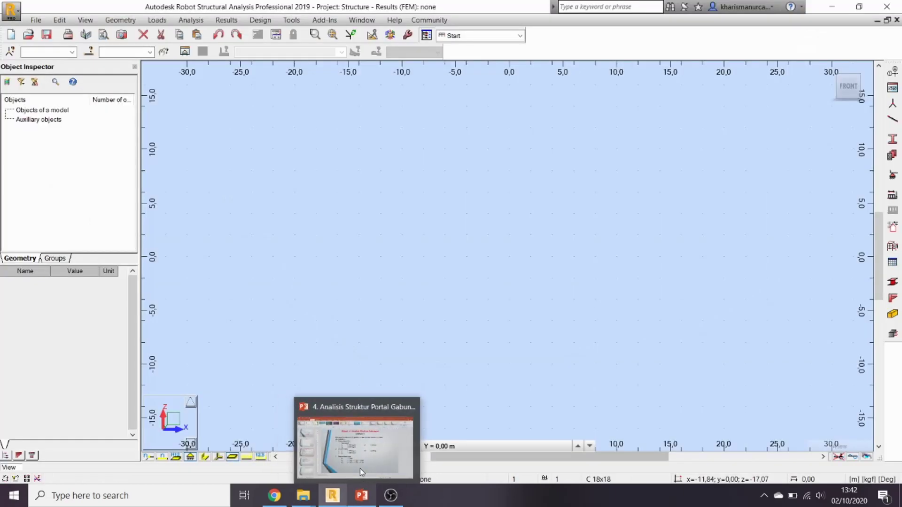
left_click(362, 494)
key("Up")
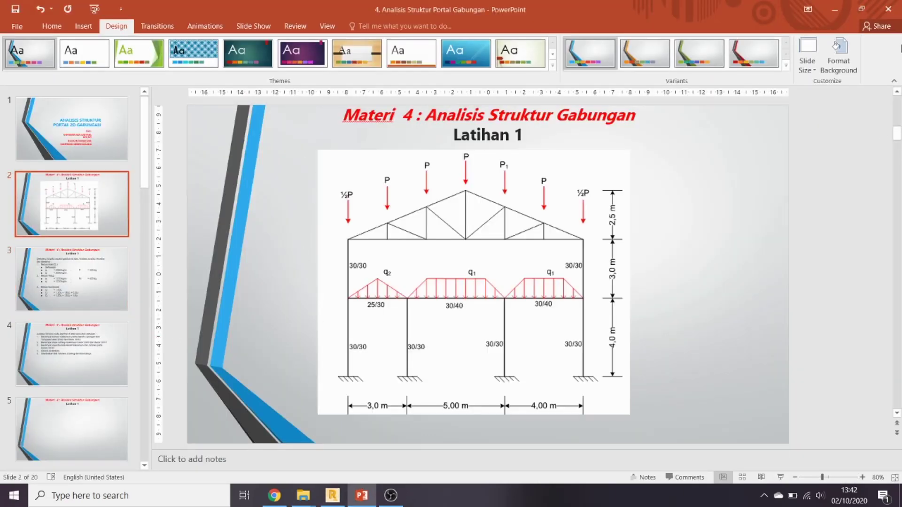
left_click(836, 6)
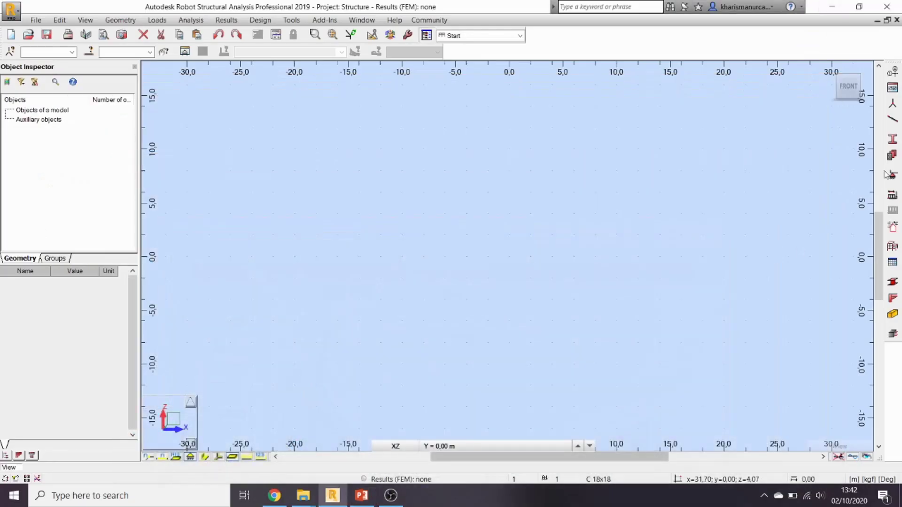
Add a rectangular RC column section of 30 x 30 cm in fc' = 25 Mpa concrete for the bars.
left_click(892, 121)
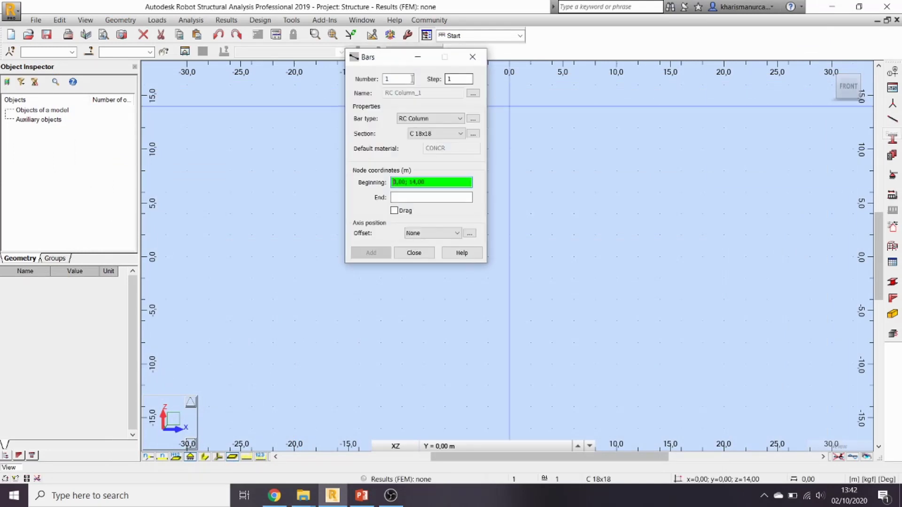
left_click_drag(369, 57, 134, 87)
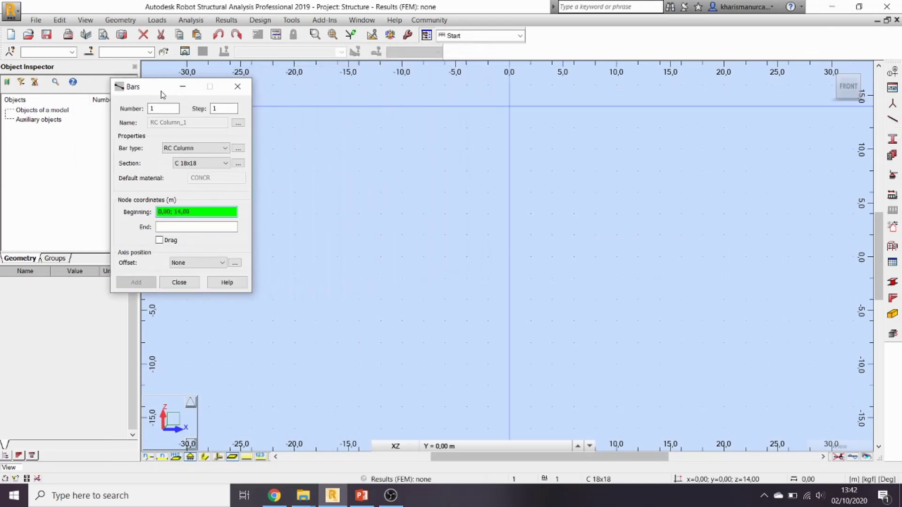
left_click(238, 164)
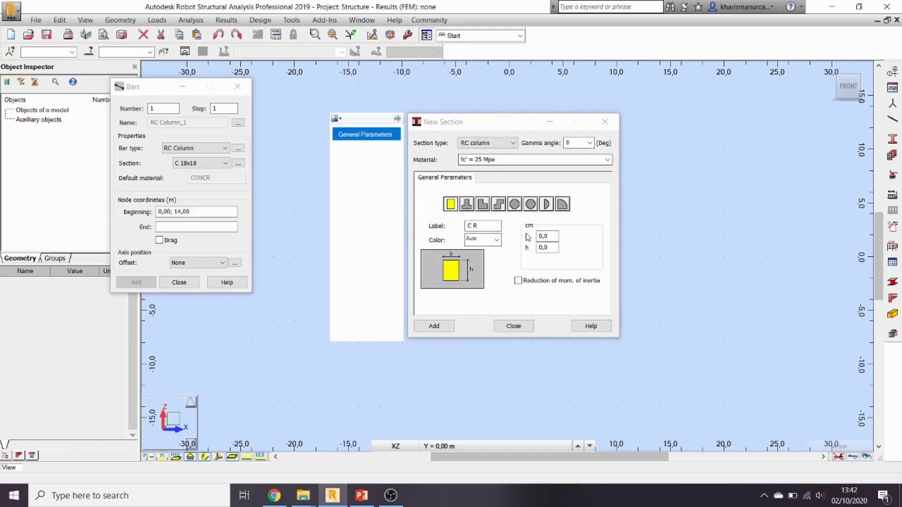
left_click(552, 236)
left_click_drag(551, 236, 535, 243)
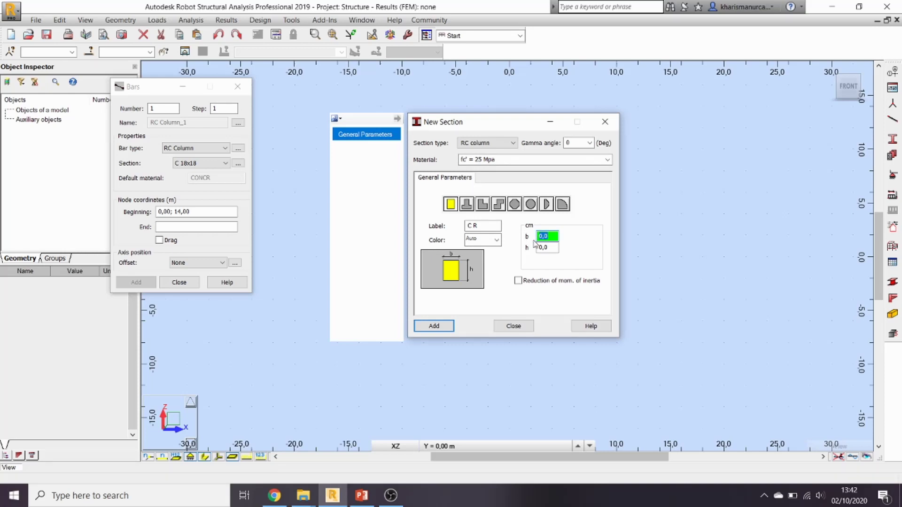
type("30")
left_click(542, 248)
type("30")
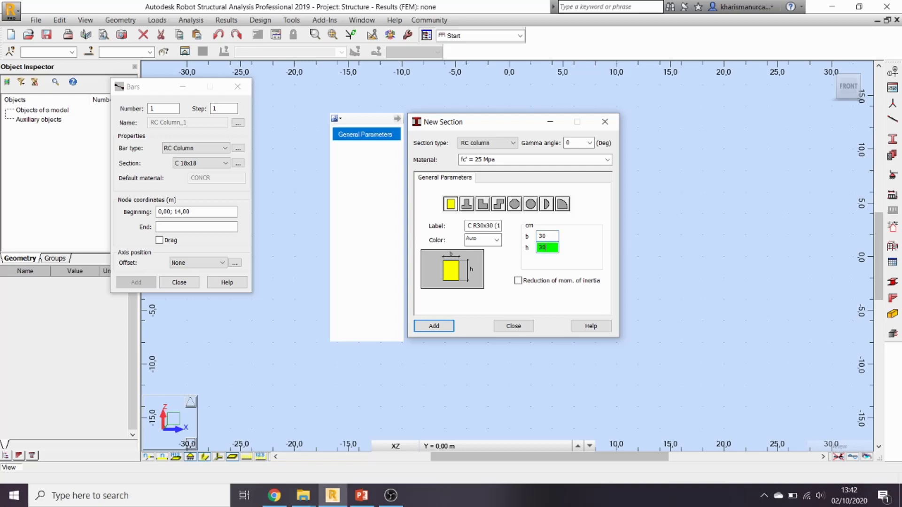
left_click(433, 329)
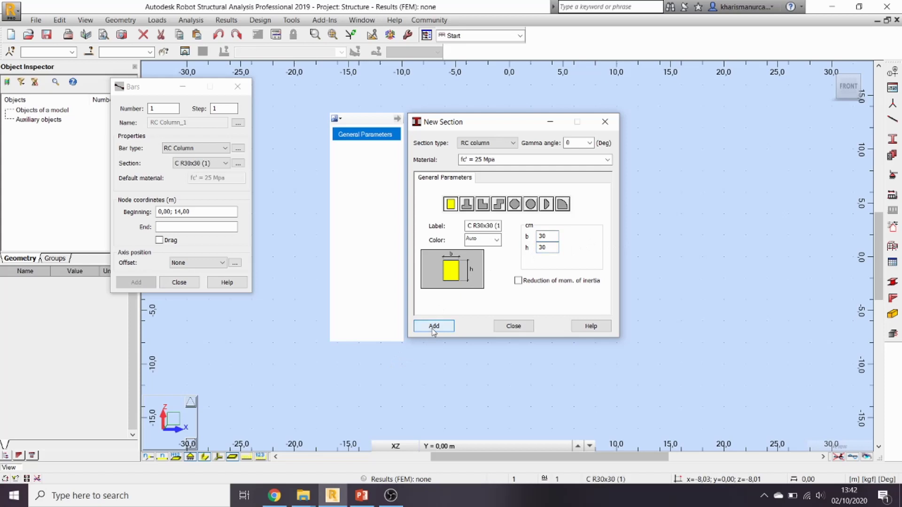
Add a rectangular RC beam section with b 25 cm and h 30 cm, checking the sizes against the Latihan 1 drawing in PowerPoint.
left_click(504, 143)
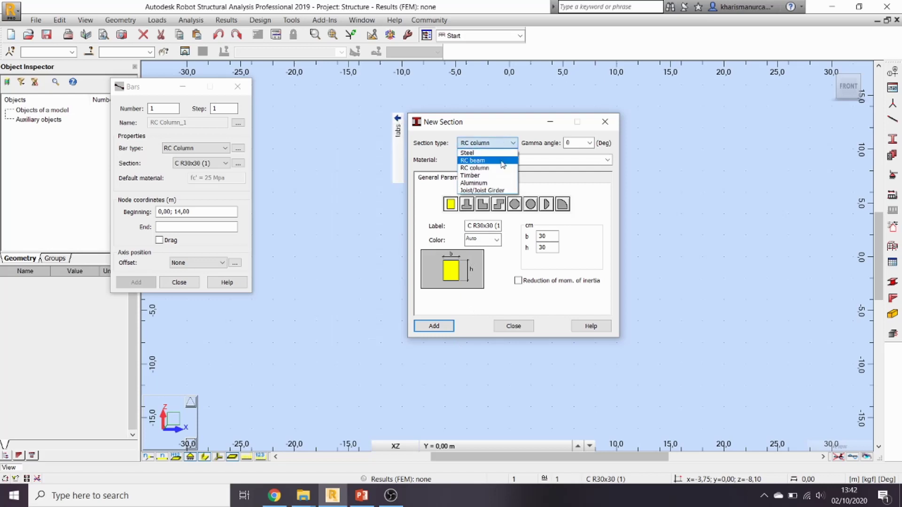
left_click(503, 162)
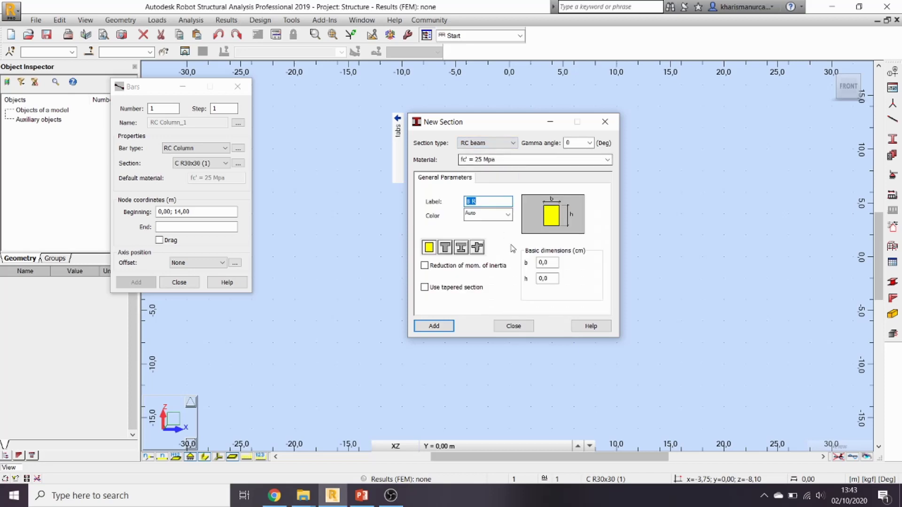
left_click_drag(555, 263, 535, 266)
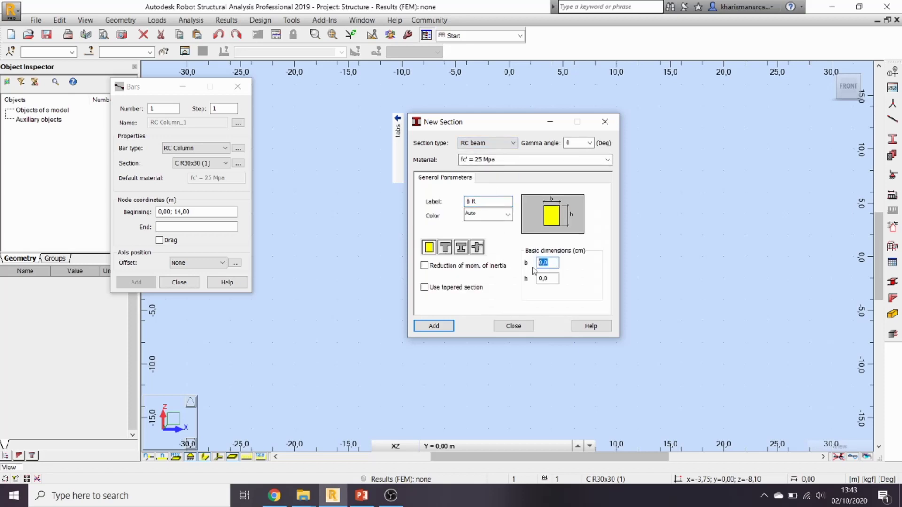
type("25")
left_click(547, 280)
left_click_drag(547, 281, 534, 285)
type("30")
left_click(361, 497)
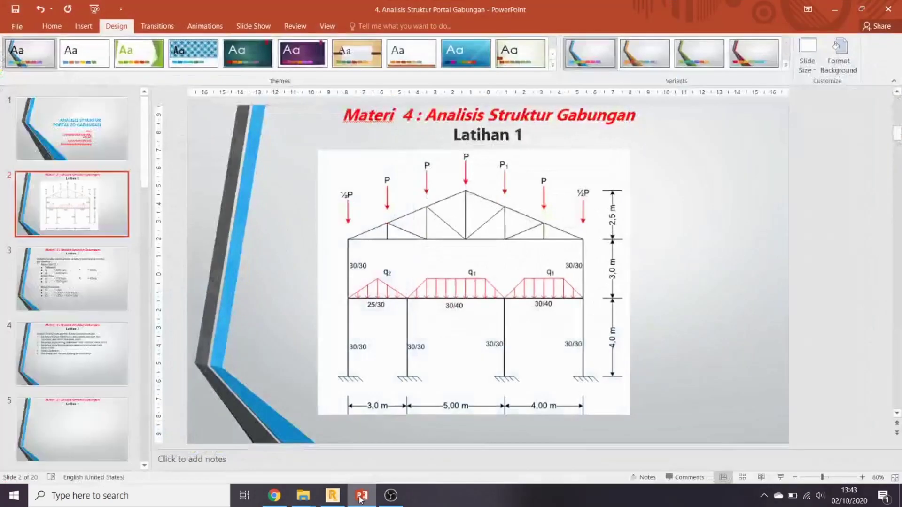
left_click(112, 301)
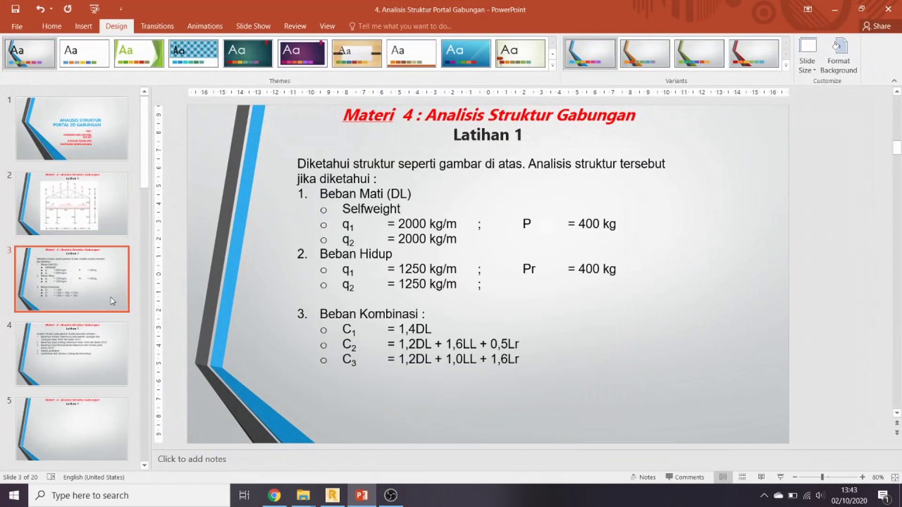
left_click(63, 232)
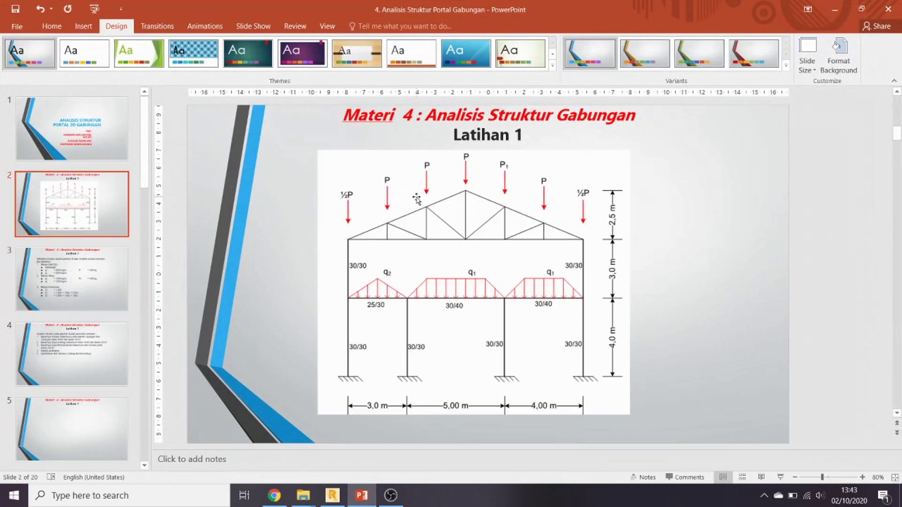
left_click(835, 9)
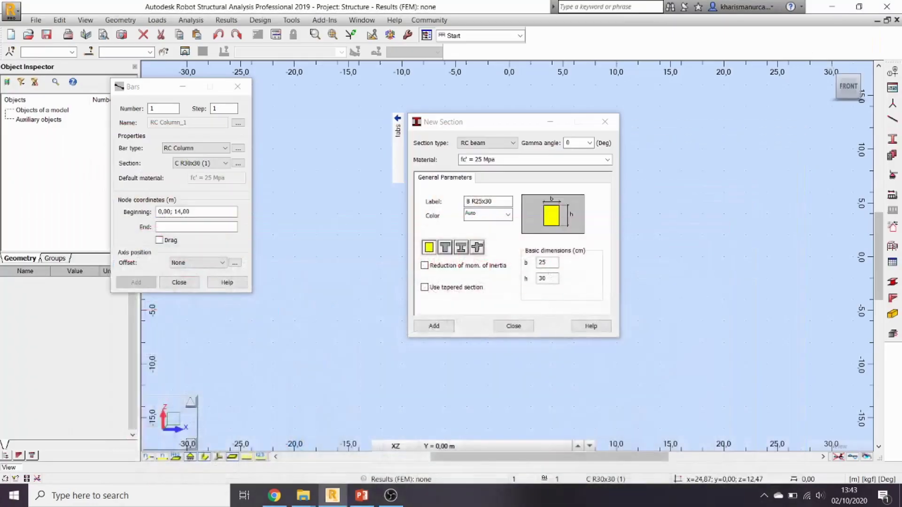
left_click(434, 328)
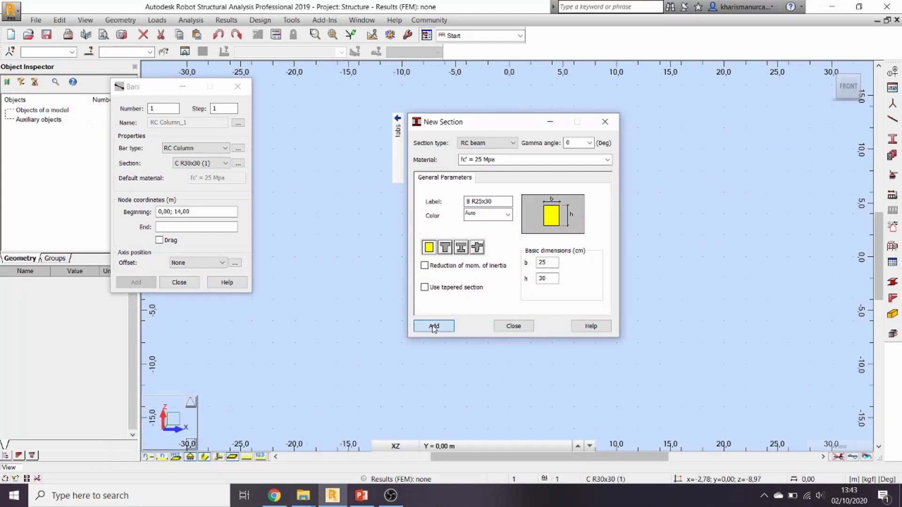
Add another rectangular RC beam section with b 30 cm and h 40 cm.
double_click(555, 263)
type("30")
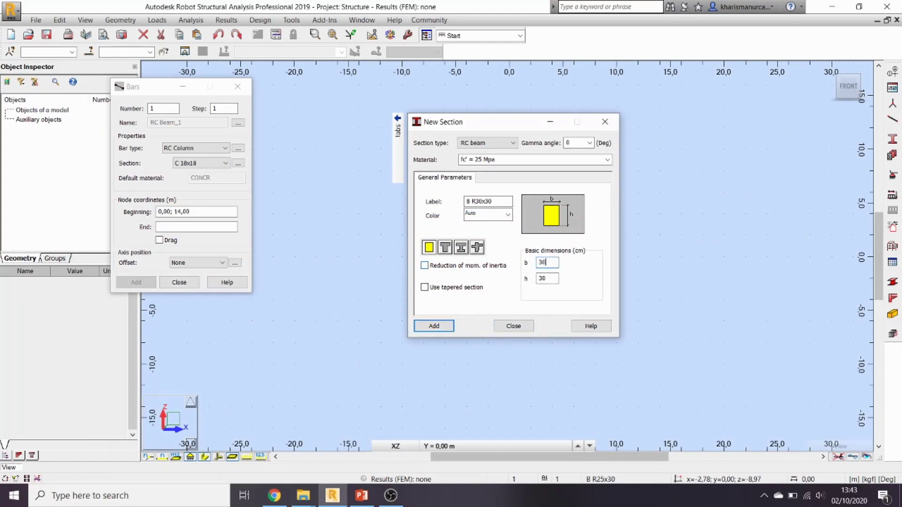
double_click(555, 277)
type("40")
left_click(431, 326)
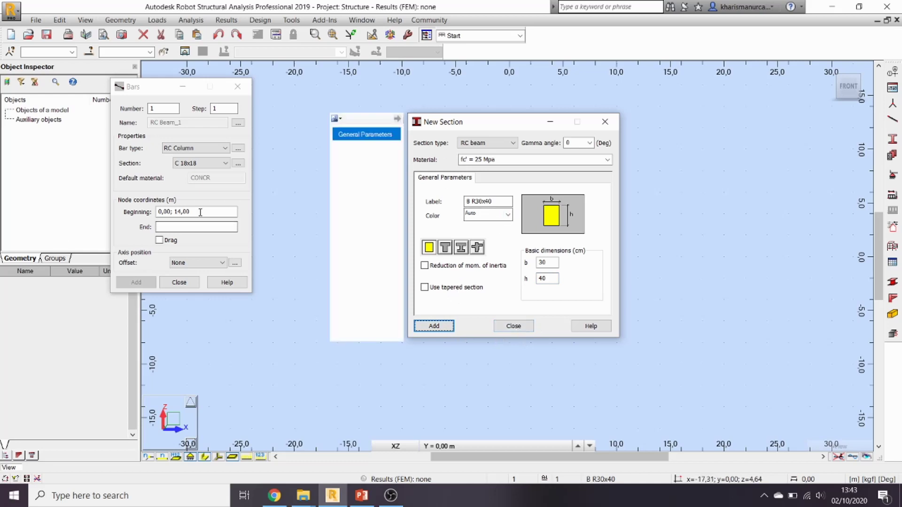
Review the materials available for the section, keep fc' = 25 Mpa, and close the section and bar definitions.
left_click(607, 160)
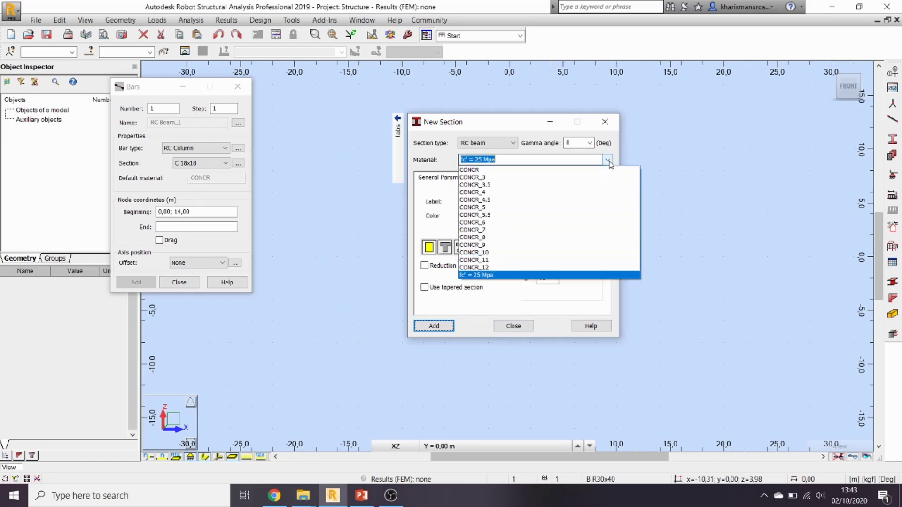
left_click(505, 277)
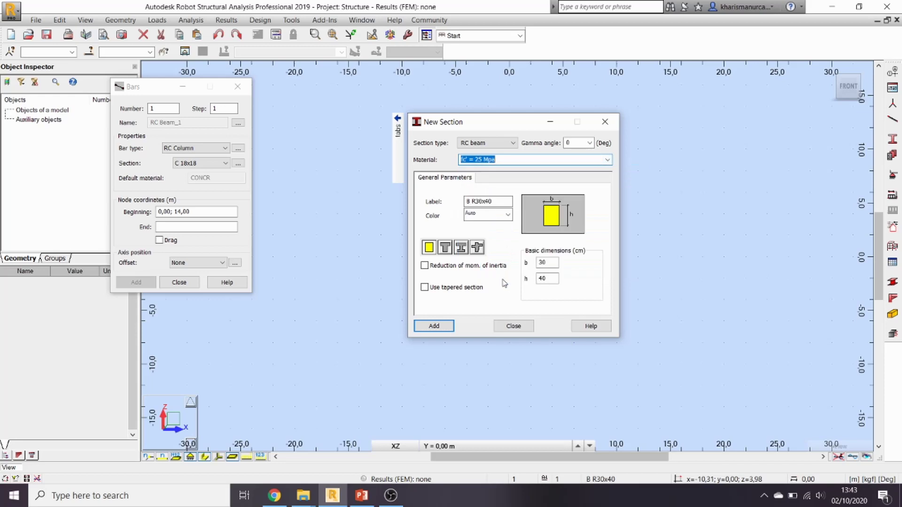
left_click(607, 160)
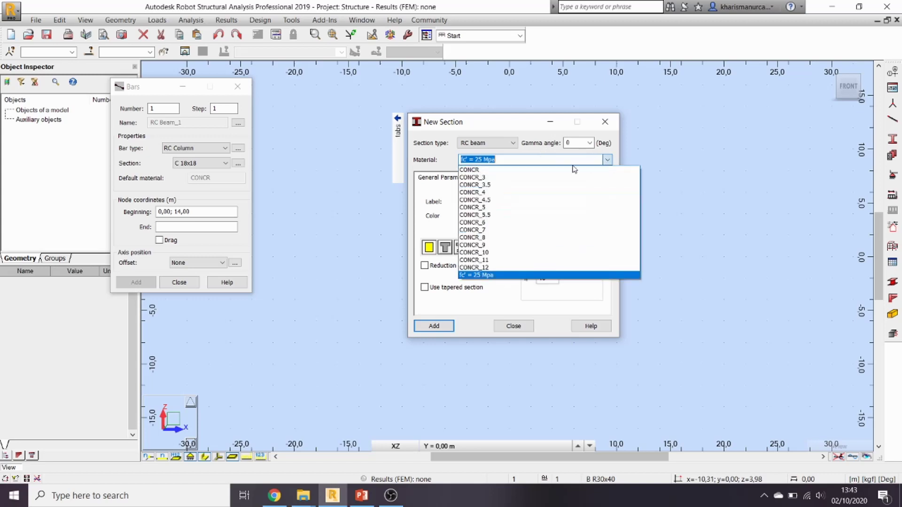
left_click(608, 159)
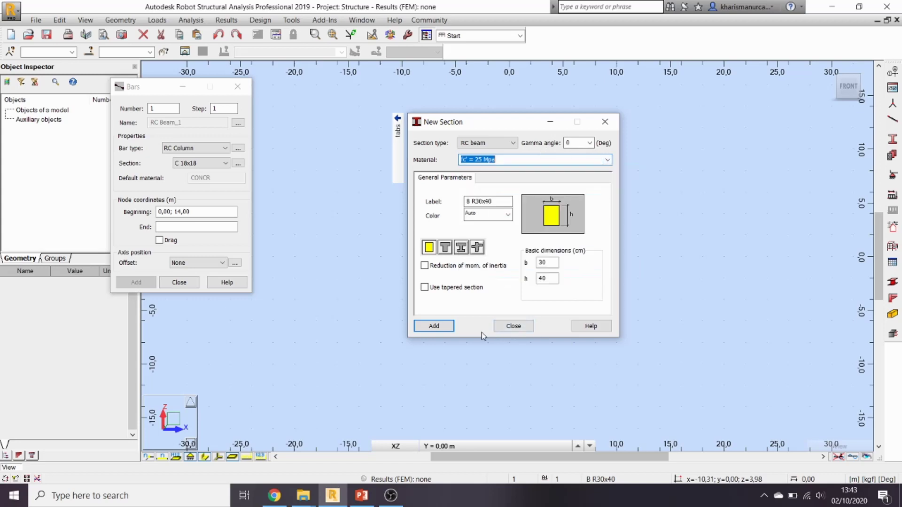
left_click(512, 326)
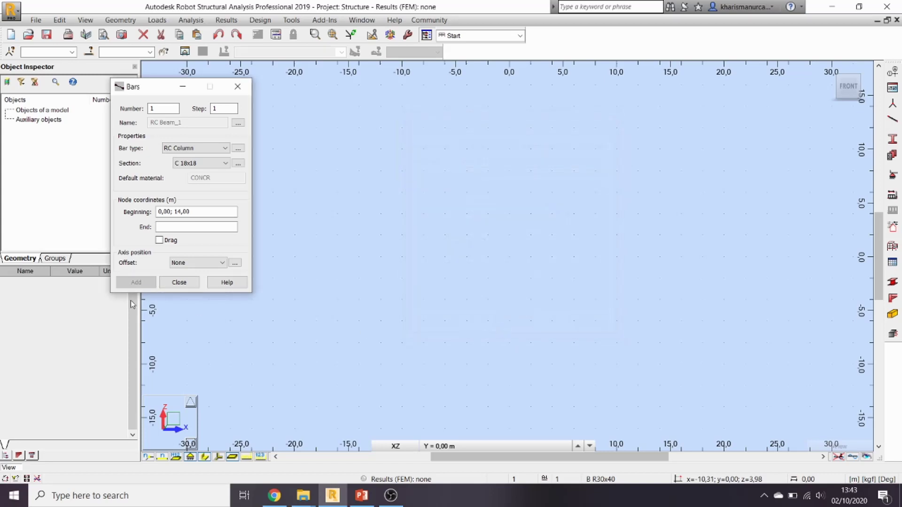
left_click(179, 282)
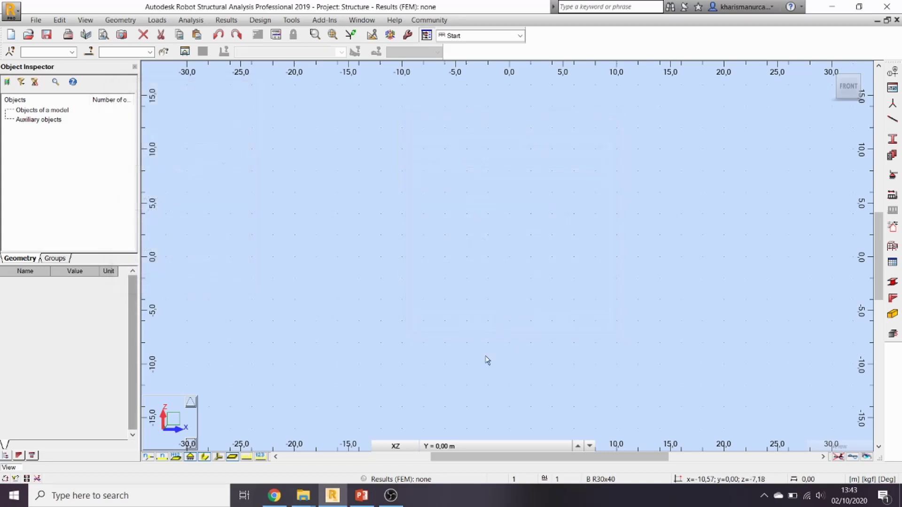
Open the materials section of the job preferences and choose fc' = 25 Mpa as the basic concrete.
left_click(855, 480)
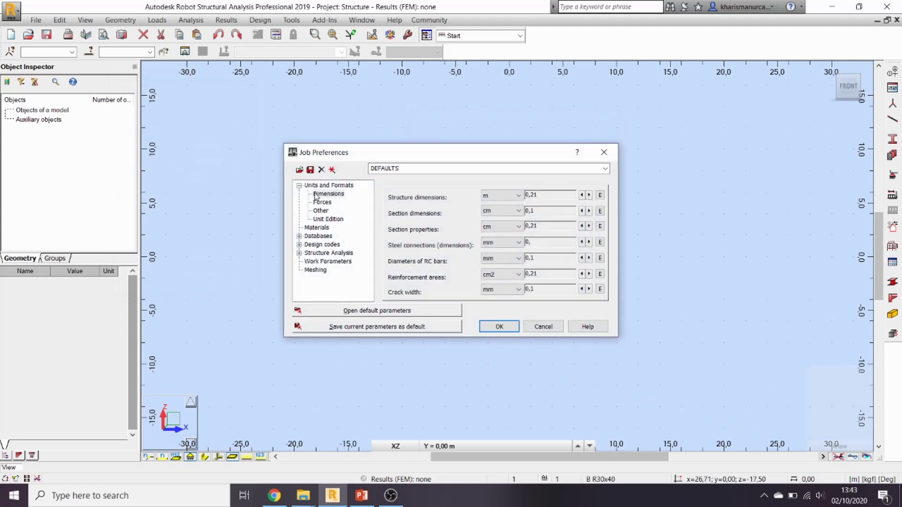
left_click(317, 228)
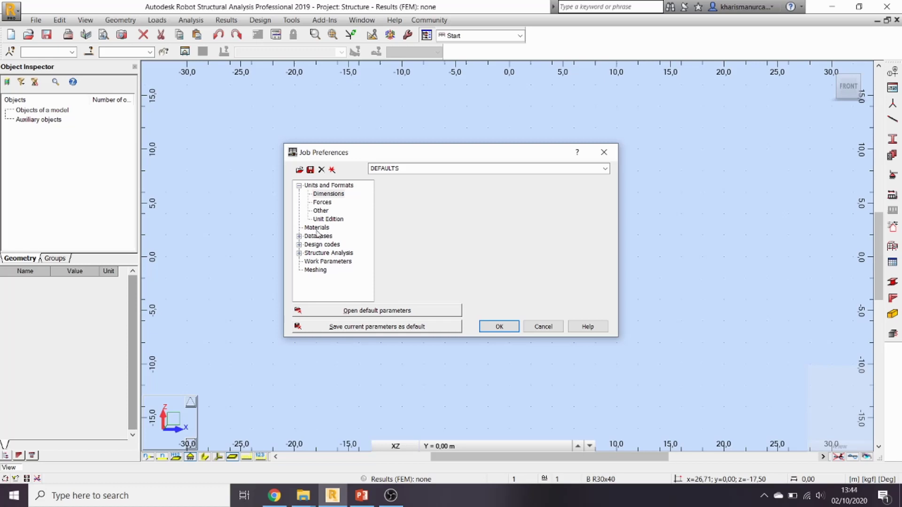
left_click(318, 230)
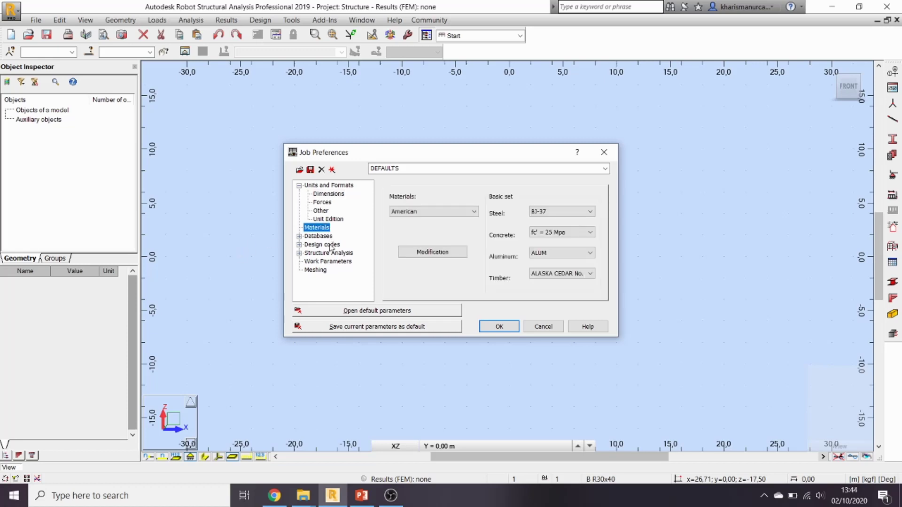
left_click(590, 232)
left_click(574, 348)
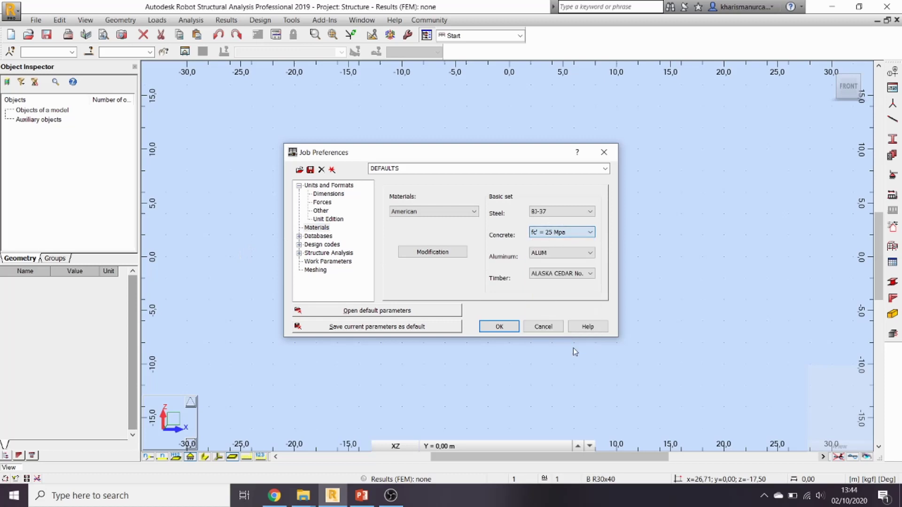
Select the fc' = 25 Mpa concrete in the material definitions and accept the dialog.
left_click(459, 255)
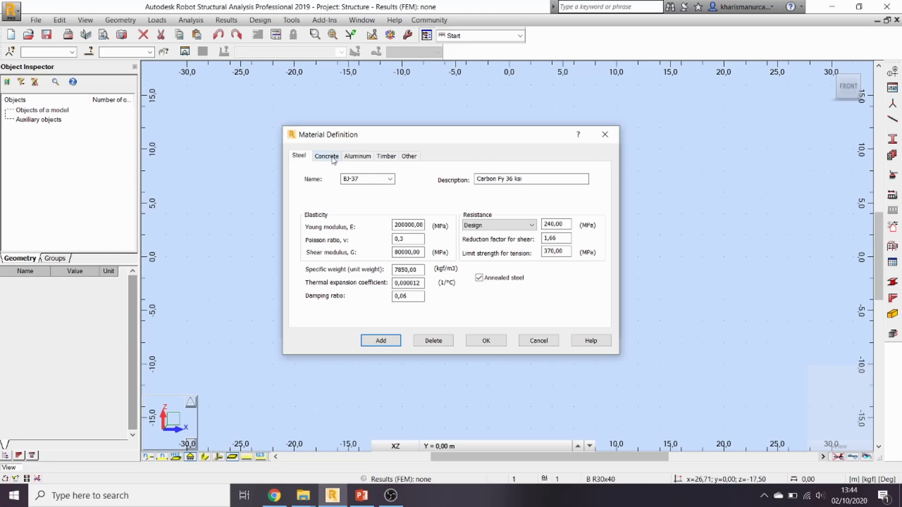
left_click(331, 157)
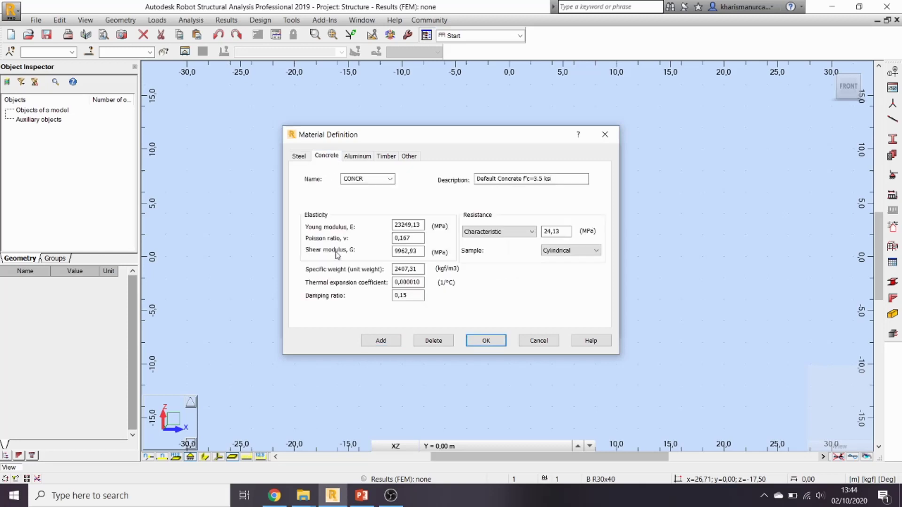
double_click(372, 178)
type("fc' = 25 MPa")
left_click(391, 180)
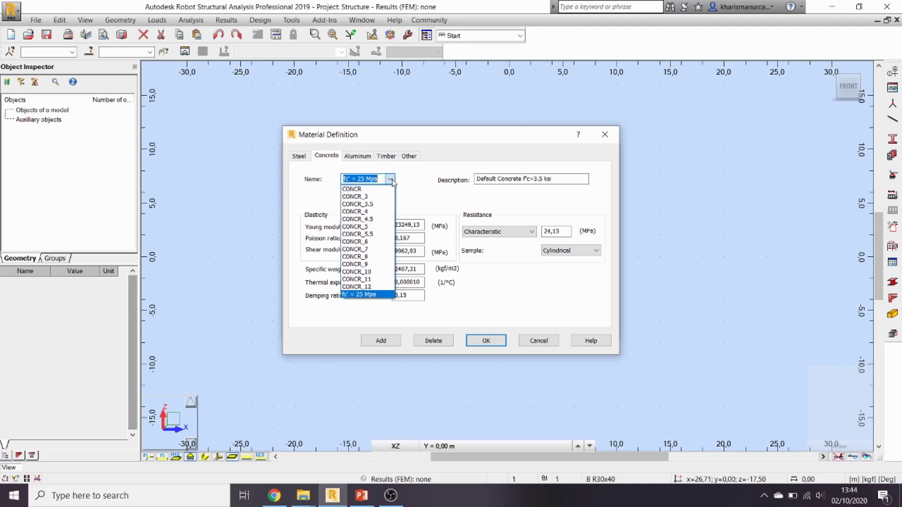
left_click(360, 294)
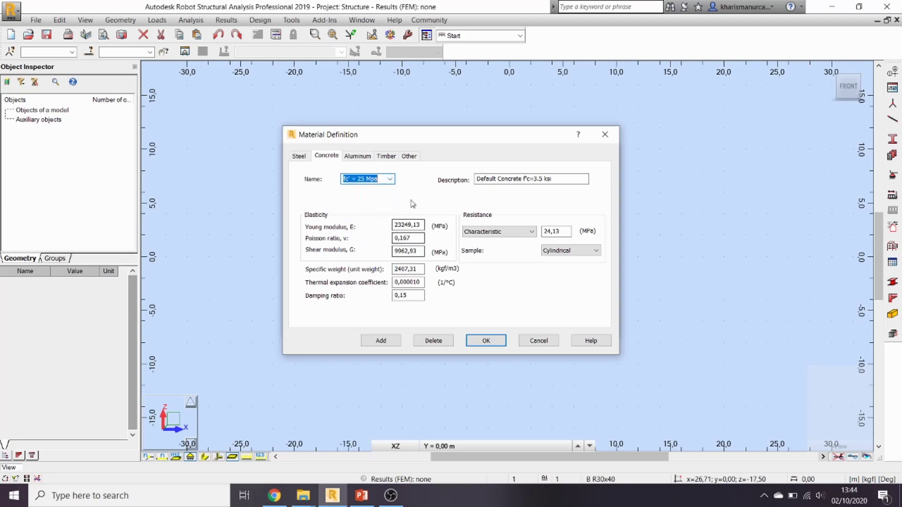
left_click(498, 340)
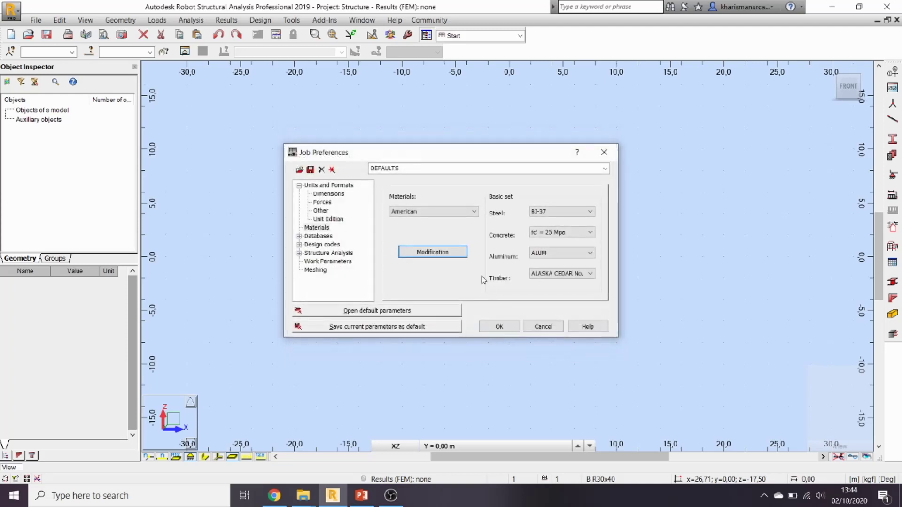
Reopen the fc' = 25 Mpa concrete definition and try to recalculate its Young modulus with the built-in calculator.
left_click(449, 254)
left_click(326, 156)
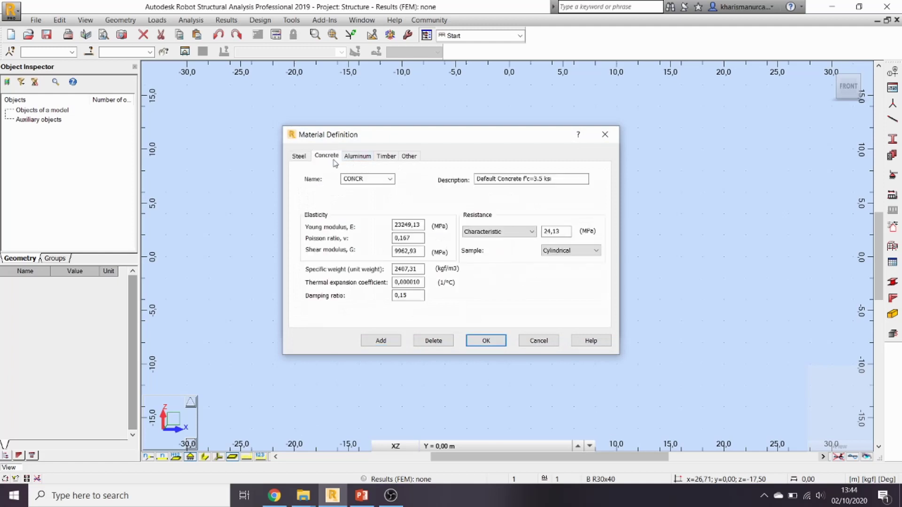
left_click(390, 180)
left_click(381, 294)
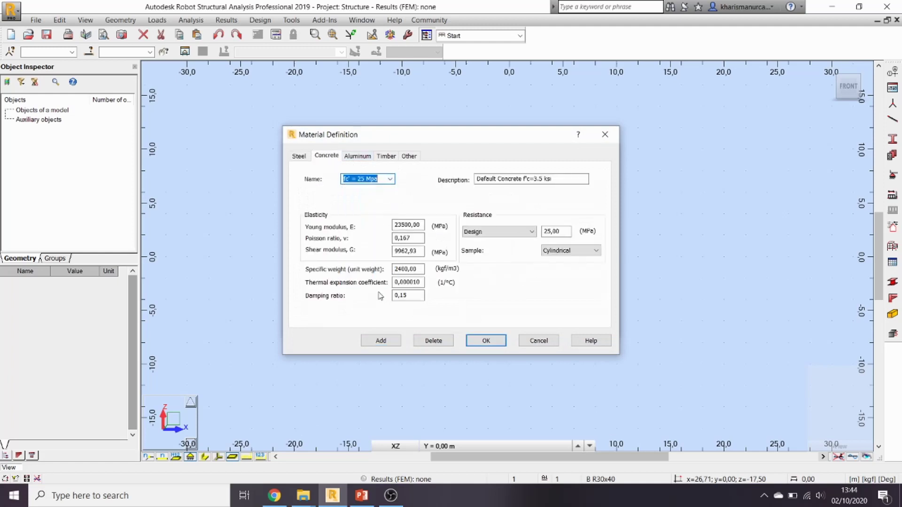
double_click(420, 226)
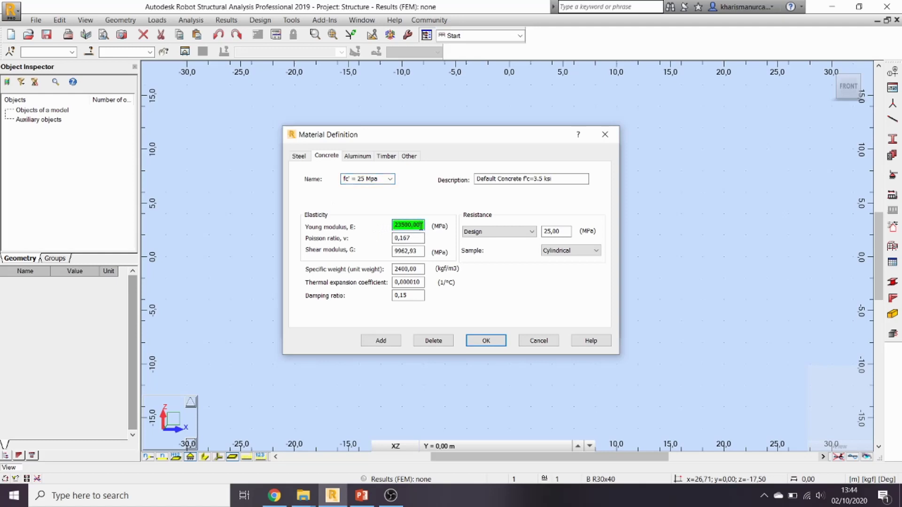
double_click(420, 226)
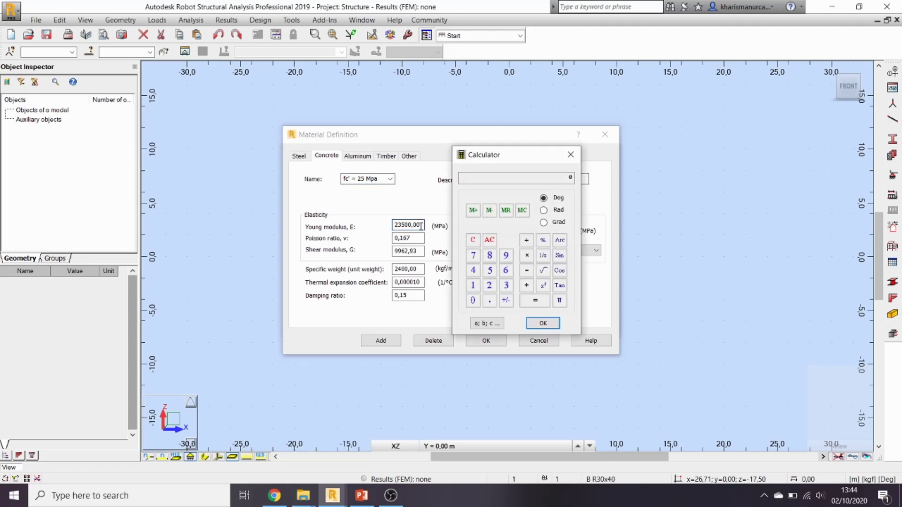
left_click(526, 182)
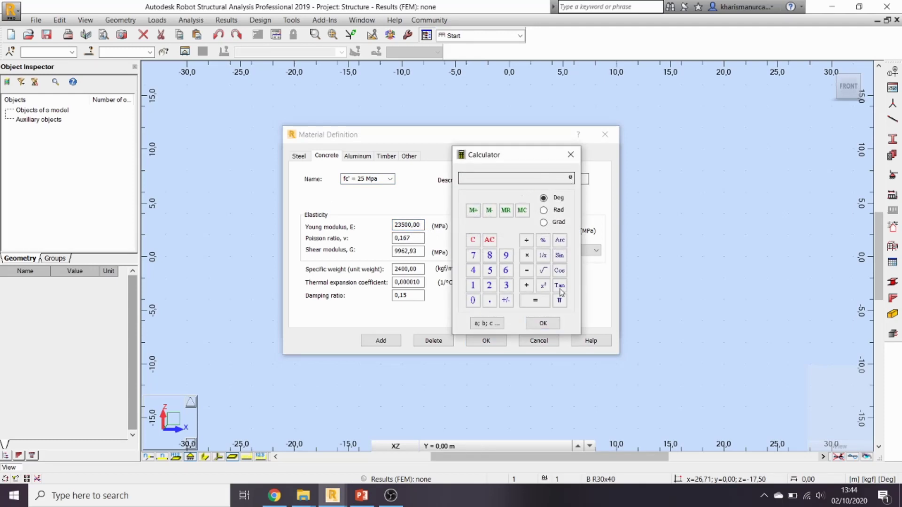
left_click(545, 324)
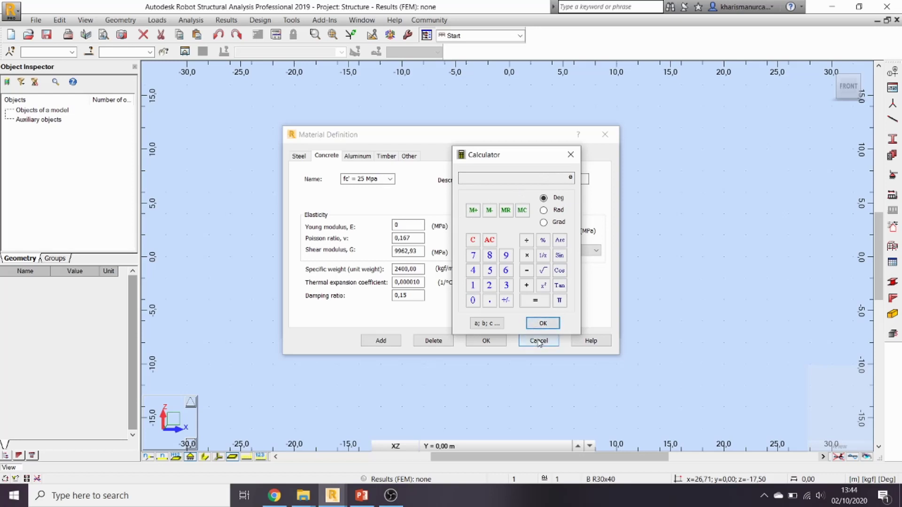
left_click(570, 154)
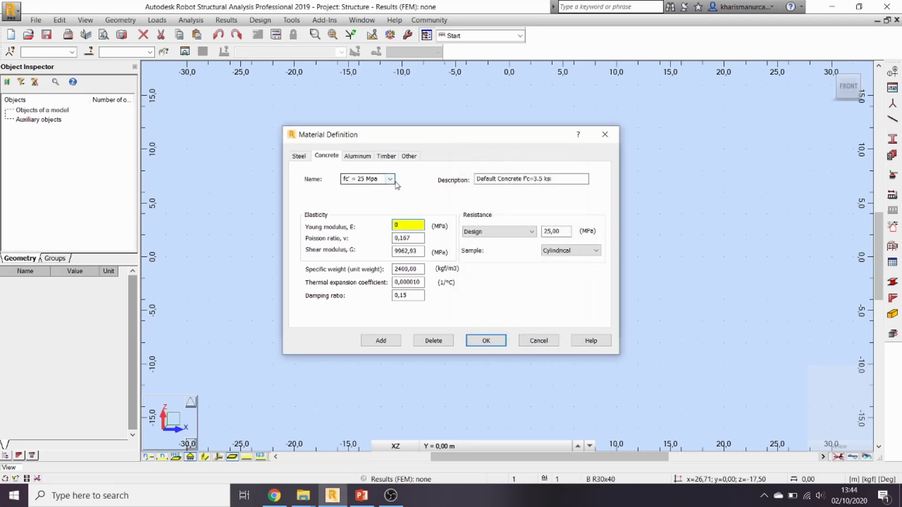
Enter fc' = 25 MPa as the name of the concrete material.
left_click(390, 179)
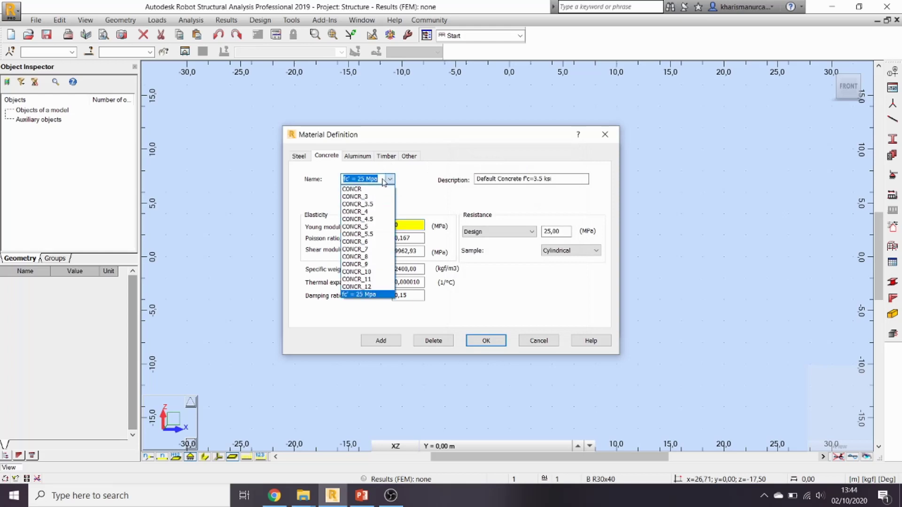
left_click(380, 179)
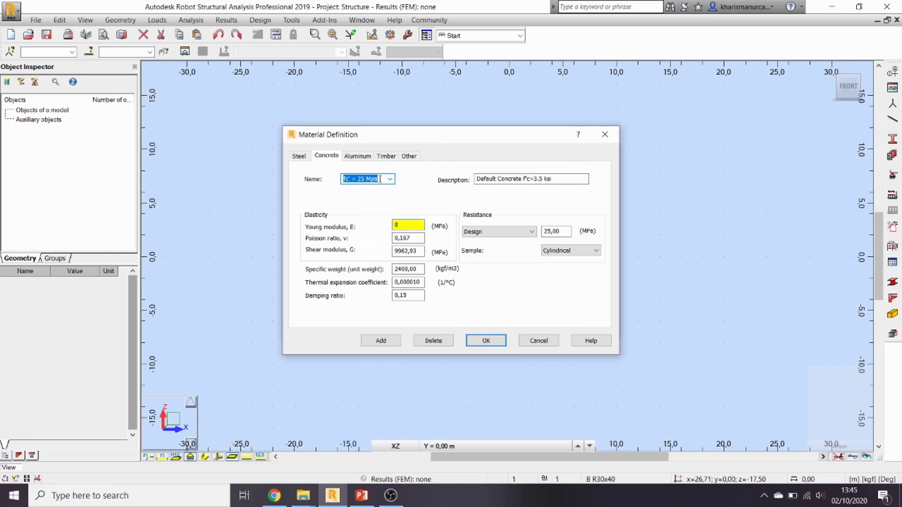
type("f")
type("c' = 25 M")
left_click(410, 226)
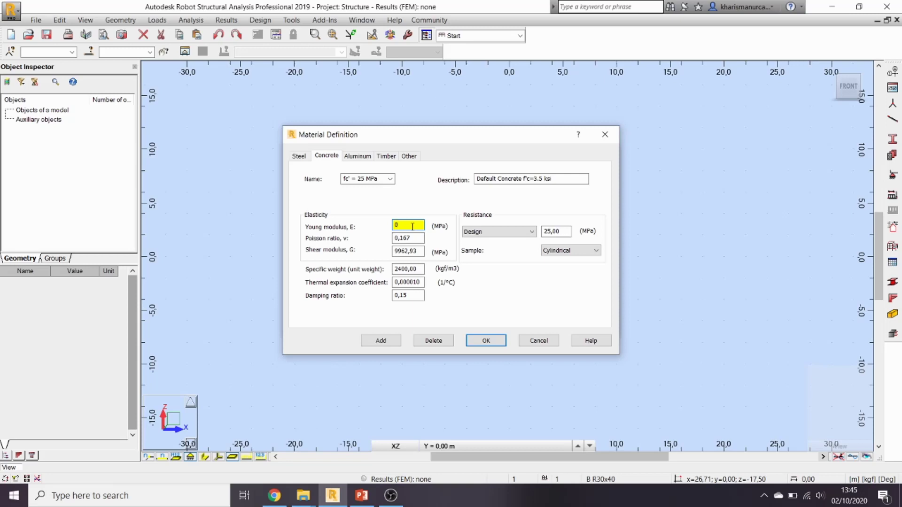
Calculate the concrete's Young modulus as 4700 times a square root, filling in 23500 MPa.
double_click(412, 226)
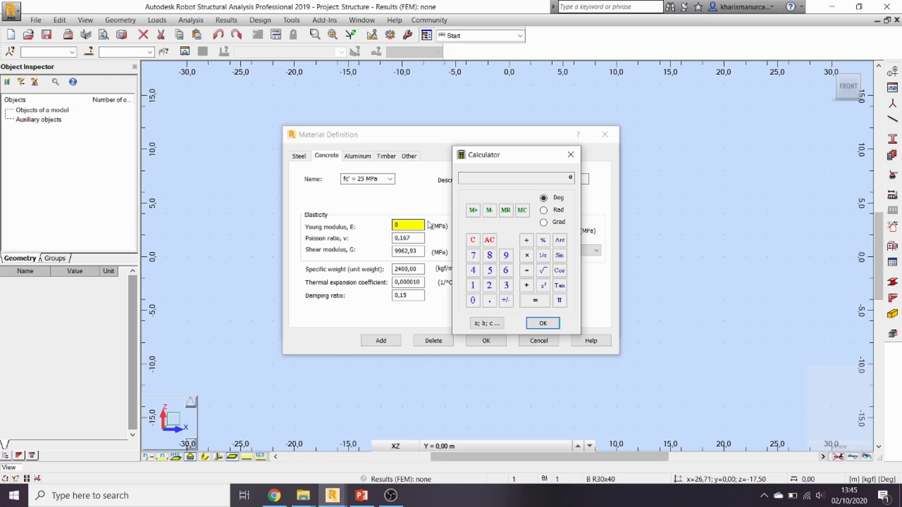
left_click(570, 177)
left_click(544, 271)
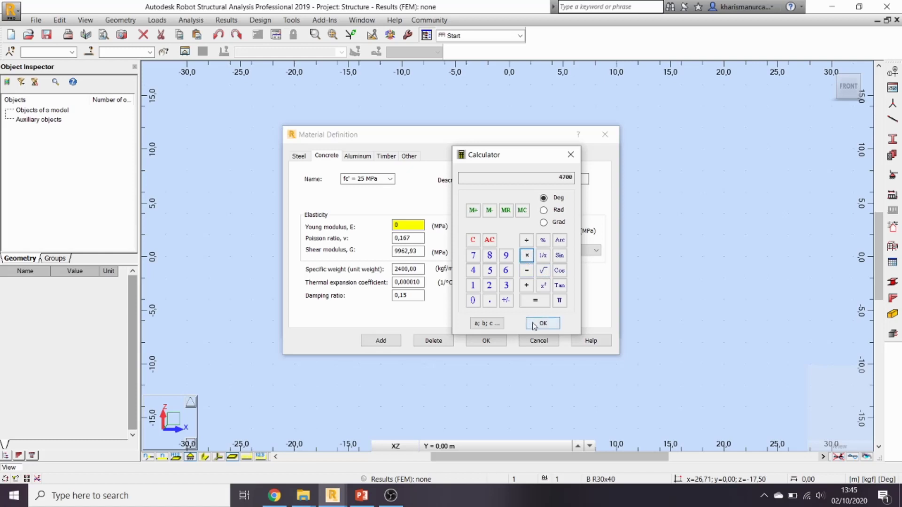
left_click(541, 305)
left_click(543, 323)
left_click(572, 155)
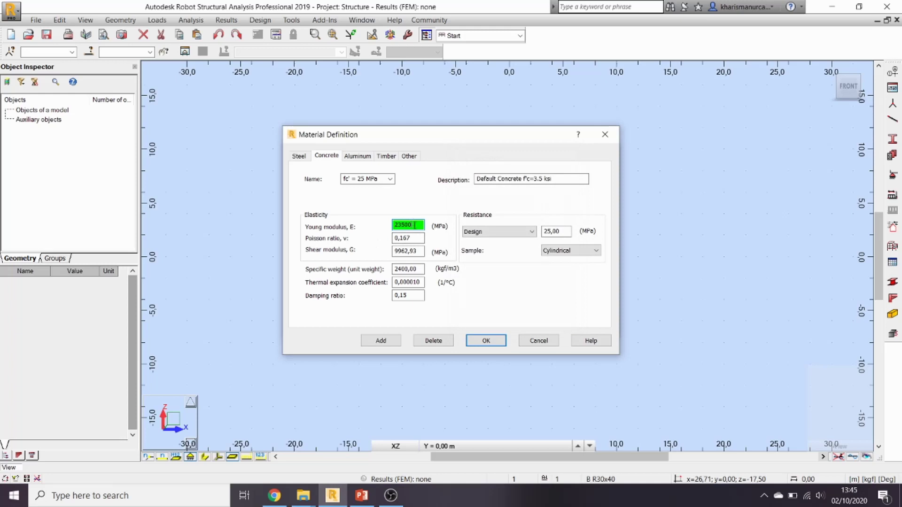
double_click(403, 224)
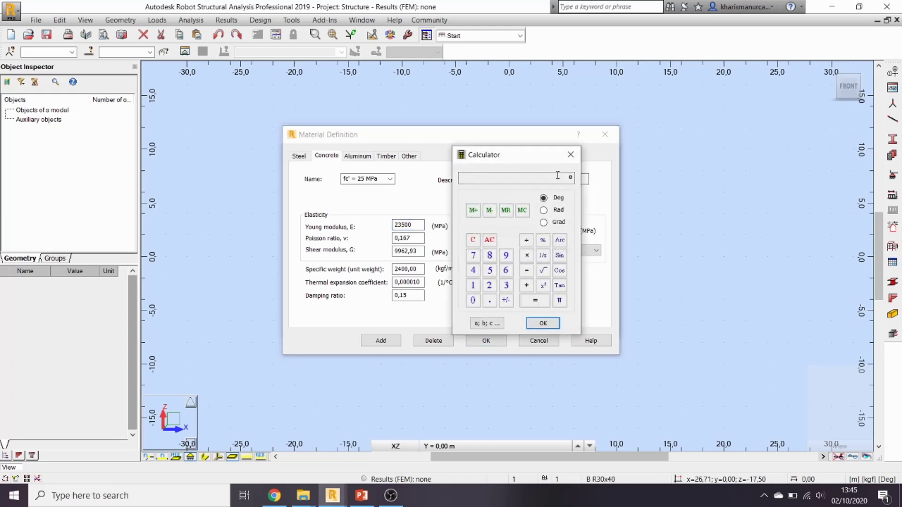
left_click(570, 155)
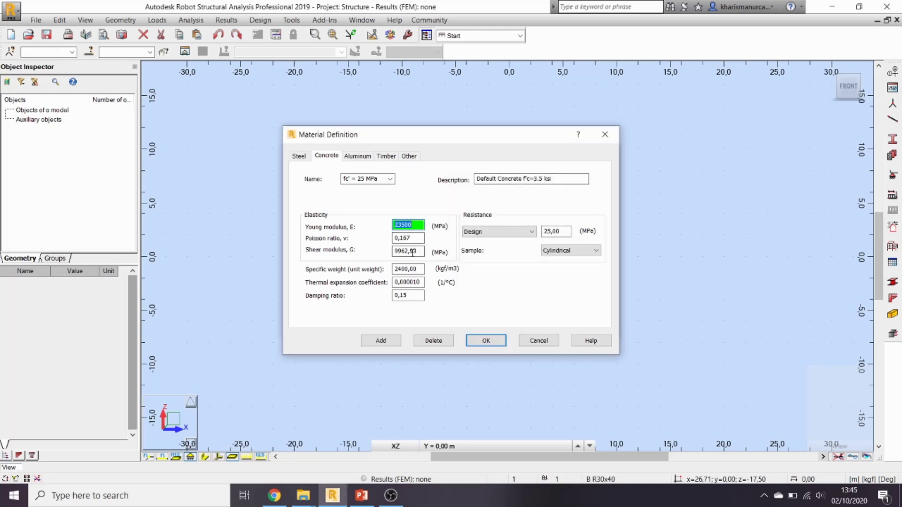
Review the concrete's unit weight and resistance, try Characteristic and return to Design, and cancel the material definition.
left_click(420, 272)
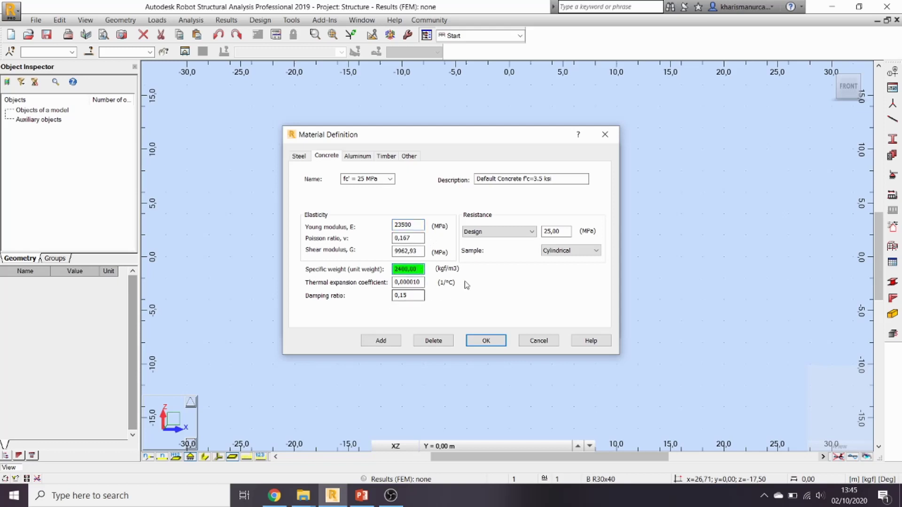
left_click(564, 233)
left_click(530, 232)
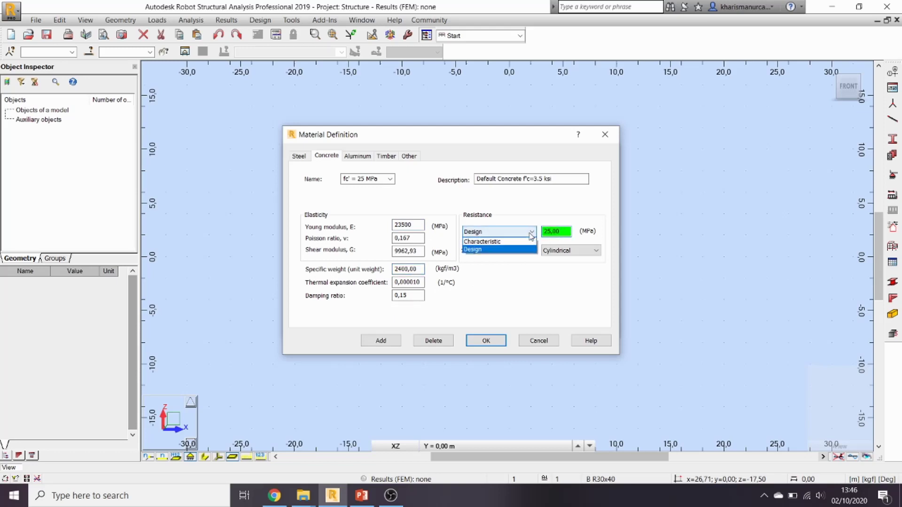
left_click(530, 239)
left_click(529, 233)
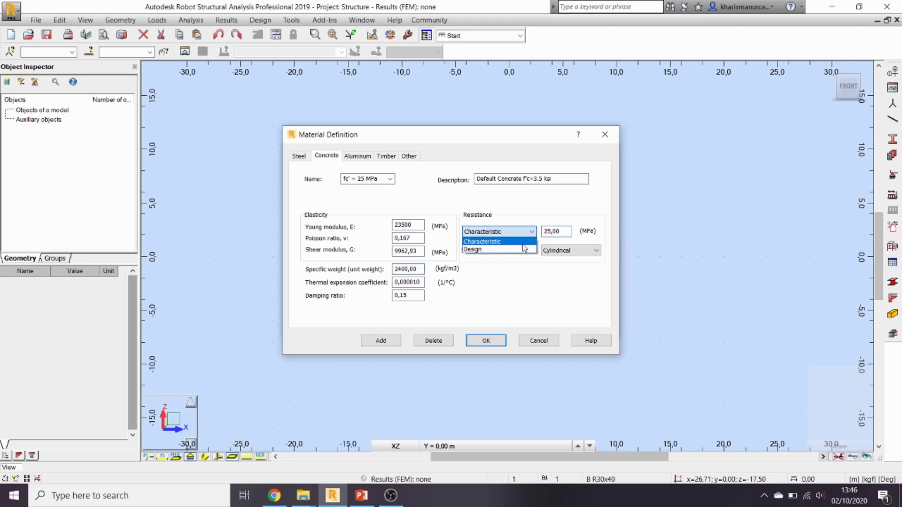
left_click(525, 247)
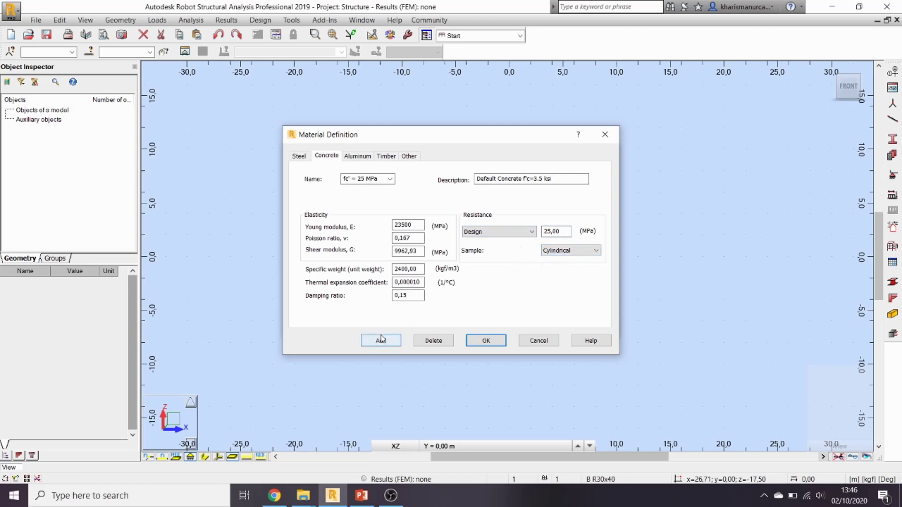
left_click(526, 347)
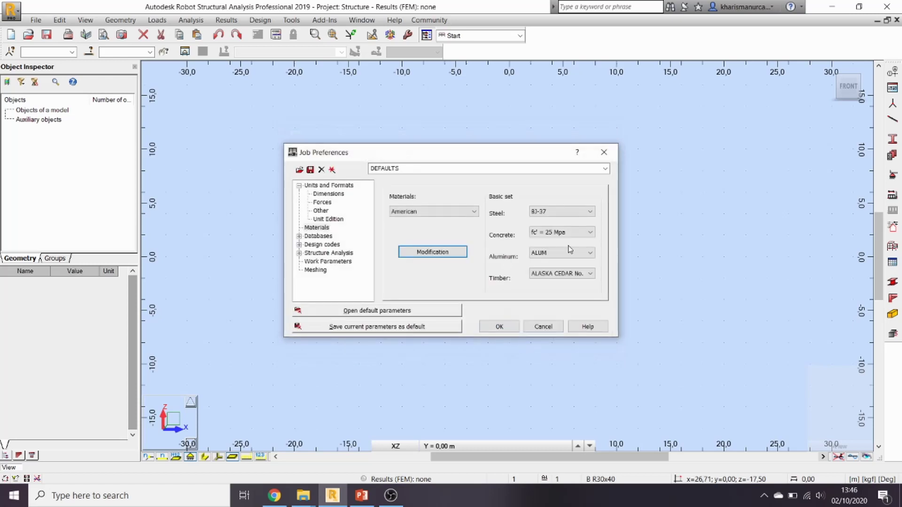
Switch the basic concrete to CONCR and back to fc' = 25 Mpa, and accept the job preferences.
left_click(578, 232)
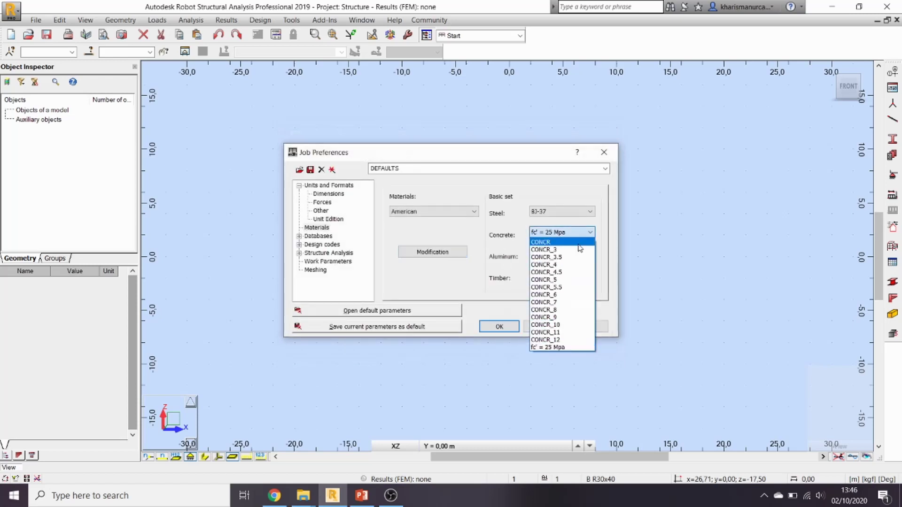
left_click(578, 243)
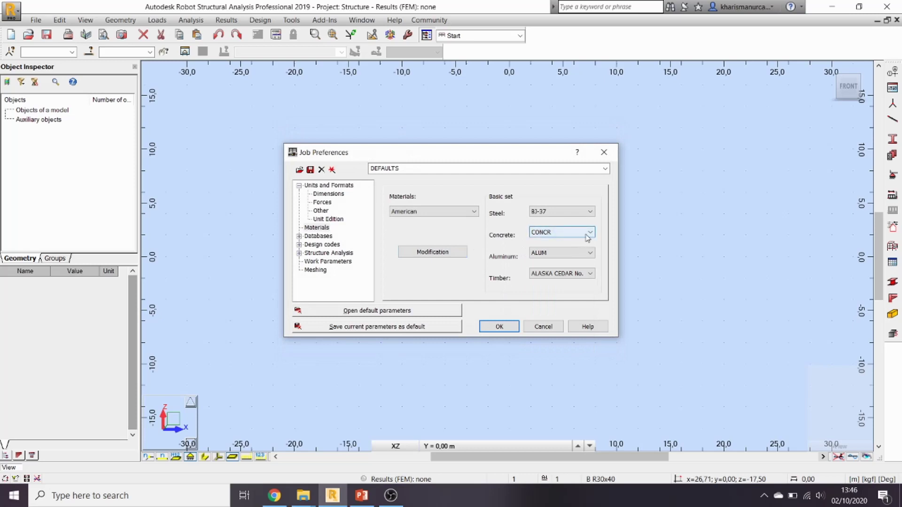
left_click(589, 232)
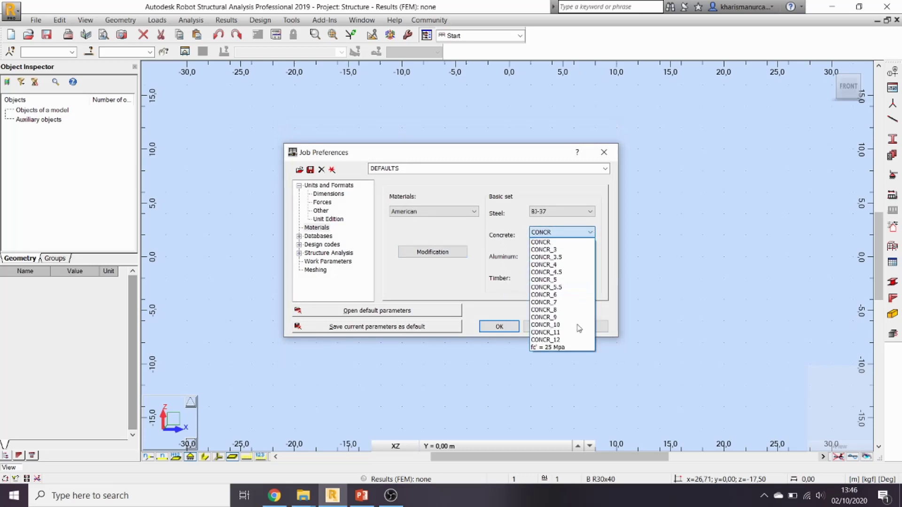
left_click(577, 348)
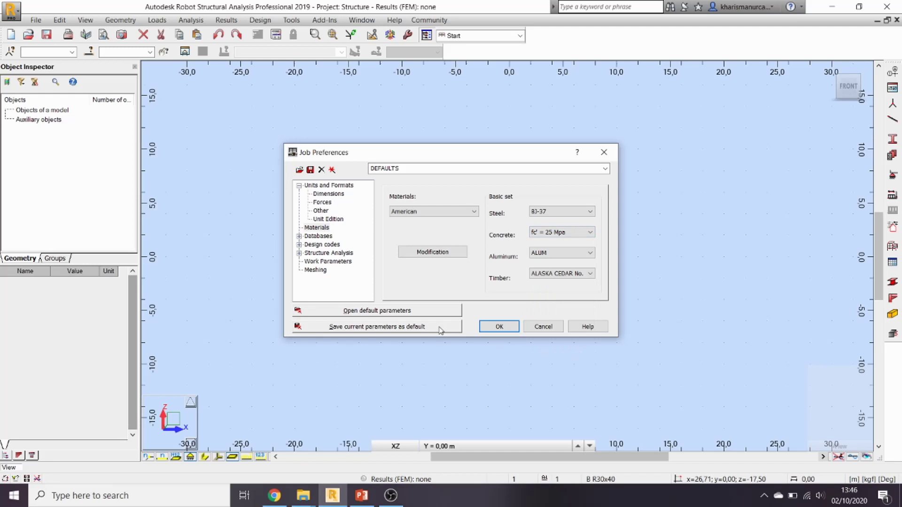
left_click(499, 327)
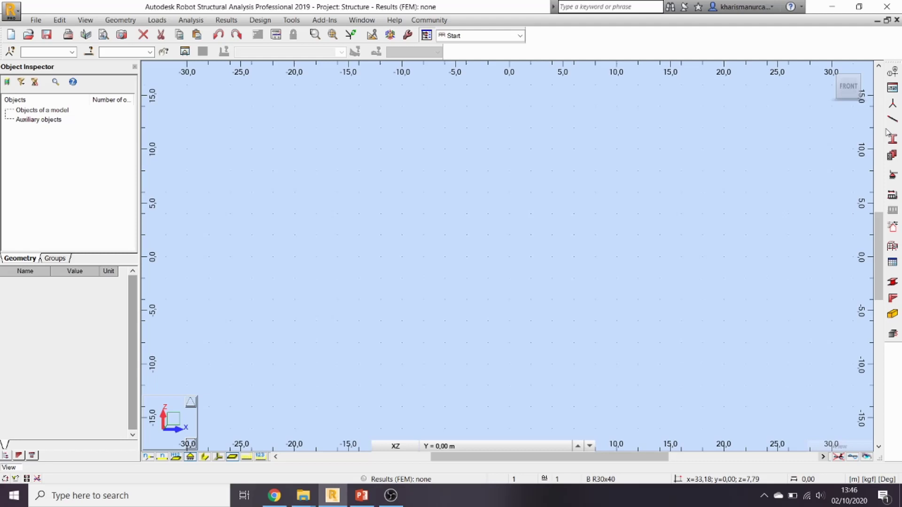
key("XF86AudioLowerVolume")
key("XF86AudioLowerVolume")
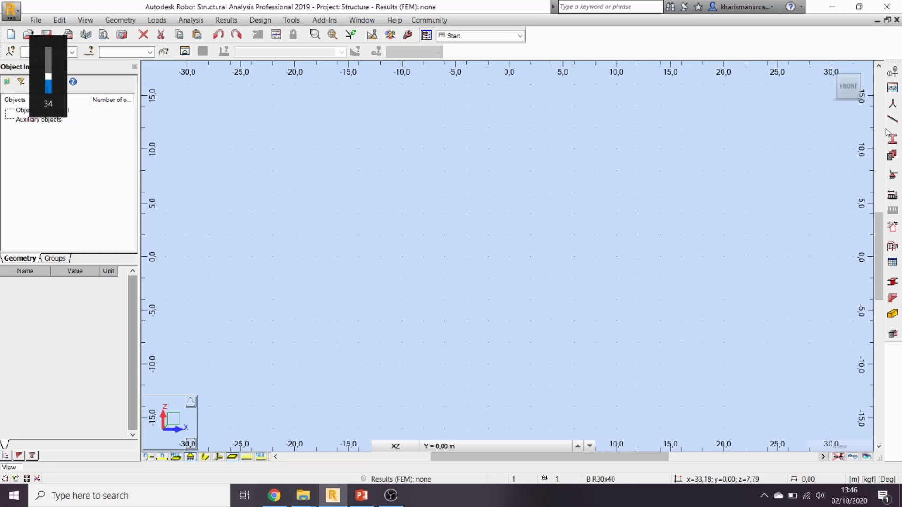
key("XF86AudioRaiseVolume")
key("XF86AudioRaiseVolume")
key("XF86AudioRaiseVolume")
key("XF86AudioRaiseVolume")
key("XF86AudioRaiseVolume")
key("XF86AudioRaiseVolume")
key("XF86AudioRaiseVolume")
key("XF86AudioRaiseVolume")
key("XF86AudioRaiseVolume")
key("XF86AudioRaiseVolume")
key("XF86AudioRaiseVolume")
key("XF86AudioRaiseVolume")
key("XF86AudioRaiseVolume")
key("XF86AudioRaiseVolume")
key("XF86AudioRaiseVolume")
key("XF86AudioRaiseVolume")
key("XF86AudioRaiseVolume")
key("XF86AudioRaiseVolume")
key("XF86AudioRaiseVolume")
key("XF86AudioRaiseVolume")
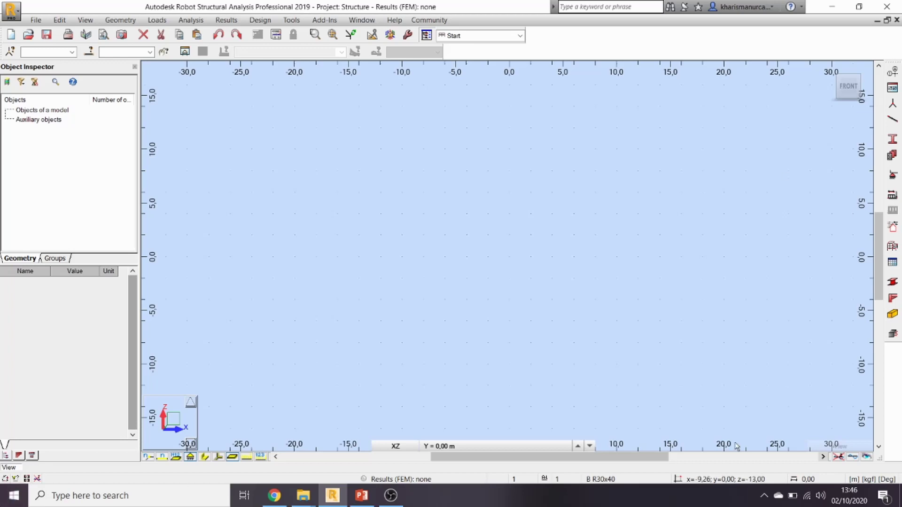
Set up new bars as RC Column with section C R30x30 (1) and enable Drag for continuous drawing.
left_click(892, 118)
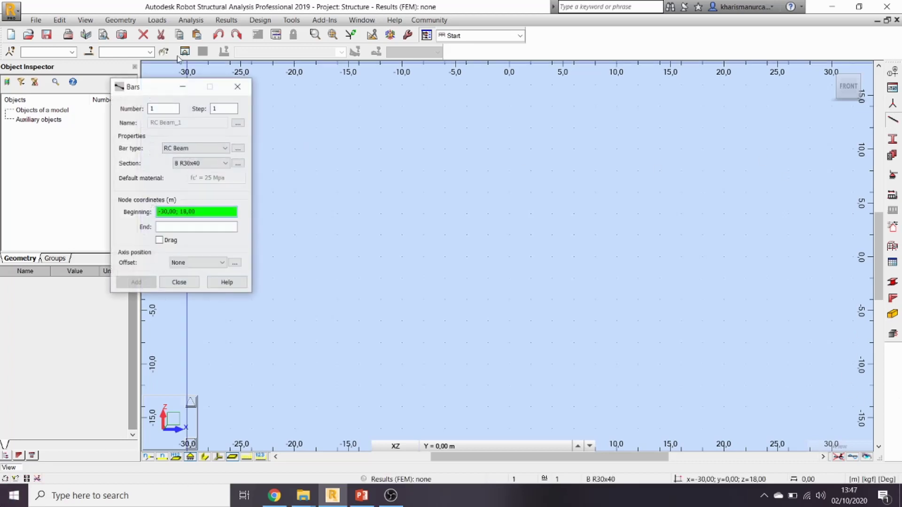
left_click(225, 148)
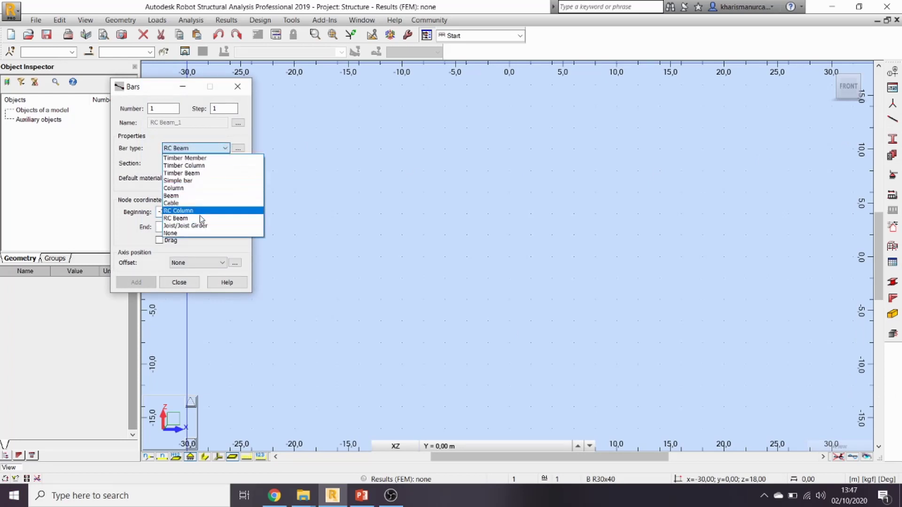
left_click(202, 210)
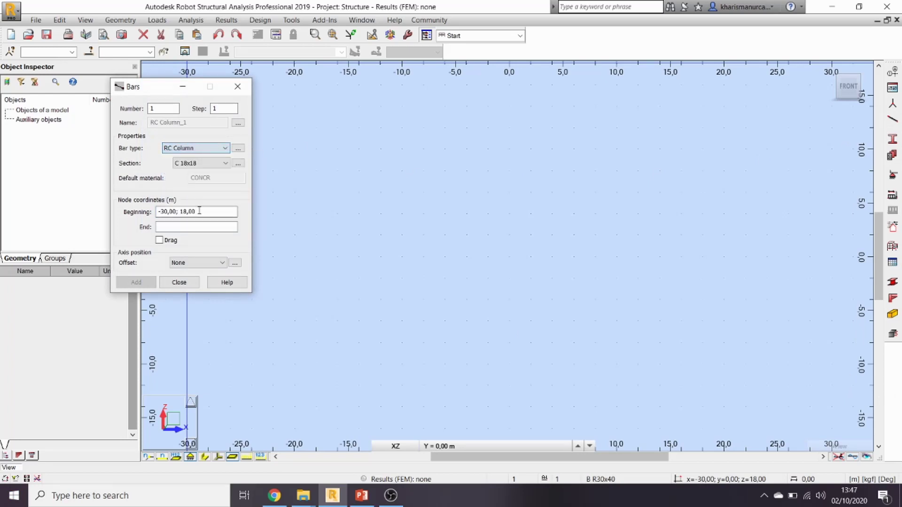
left_click(221, 163)
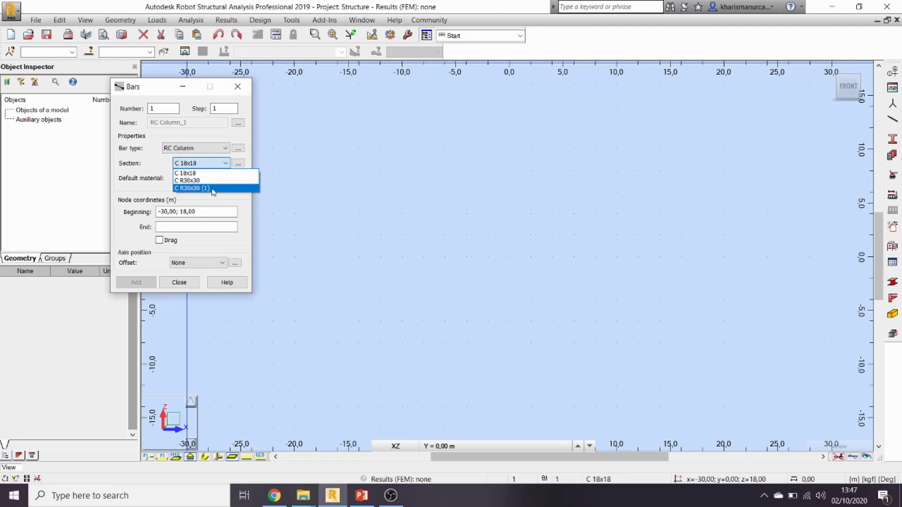
left_click(215, 188)
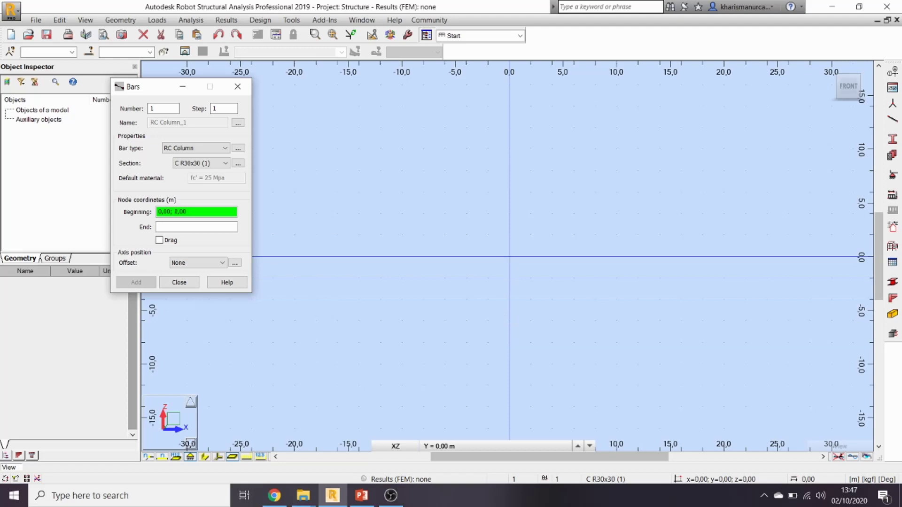
left_click(159, 240)
Check the storey heights on the PowerPoint slide, and in Robot draw two stacked column bars from 0;0 to 0;4 and on to 0;7.
middle_click_drag(509, 256, 422, 334)
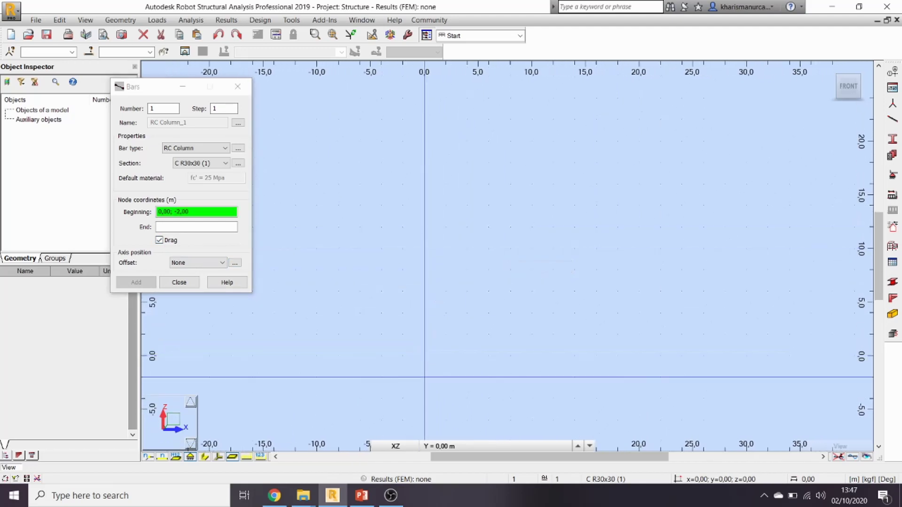
left_click(361, 495)
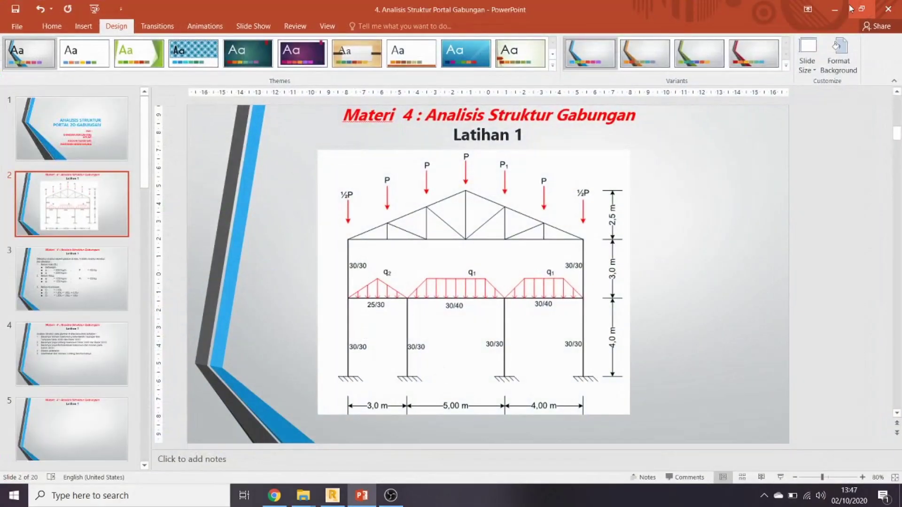
left_click(834, 9)
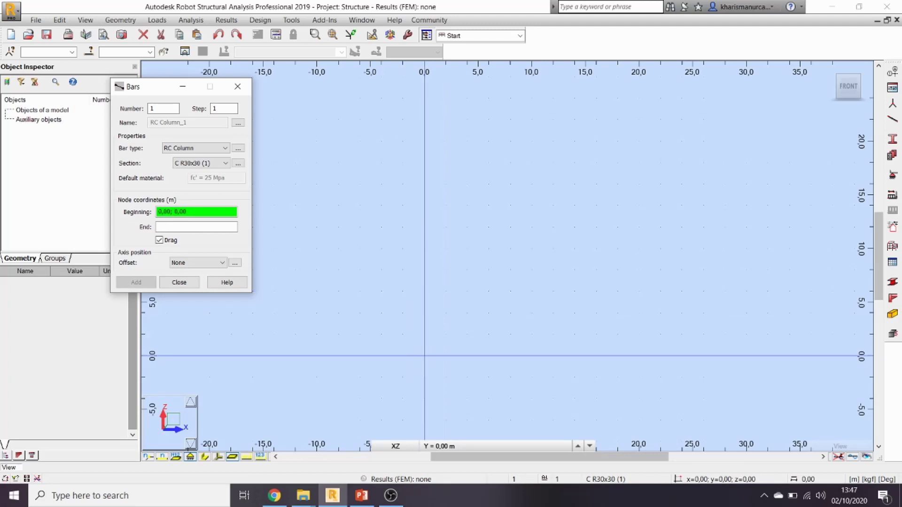
left_click(424, 355)
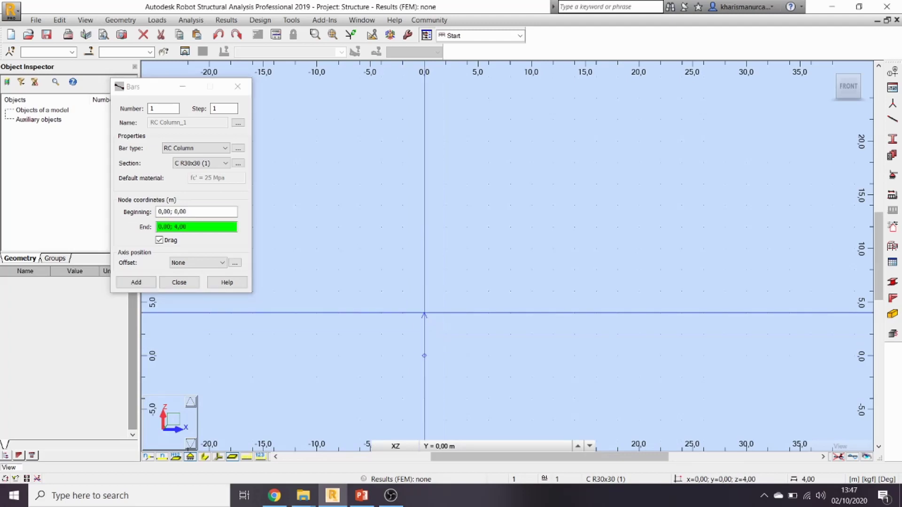
left_click(424, 313)
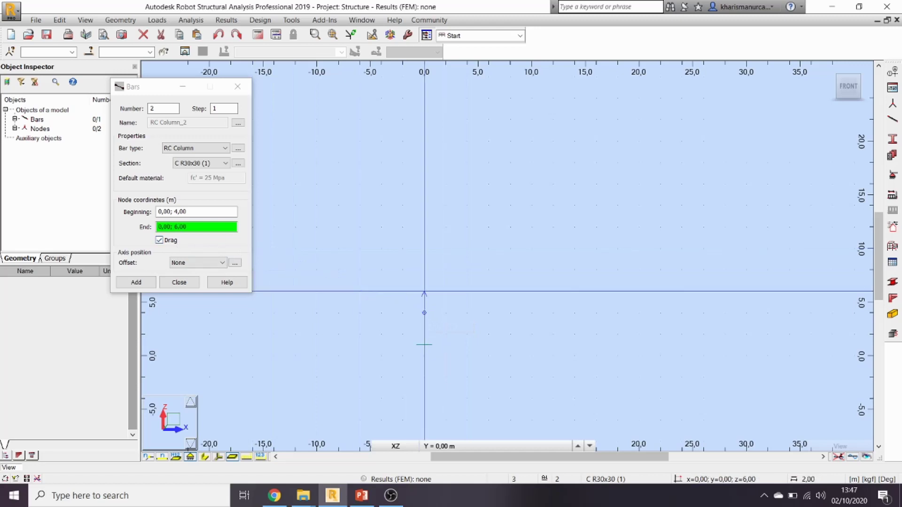
scroll(425, 293, "up", 1)
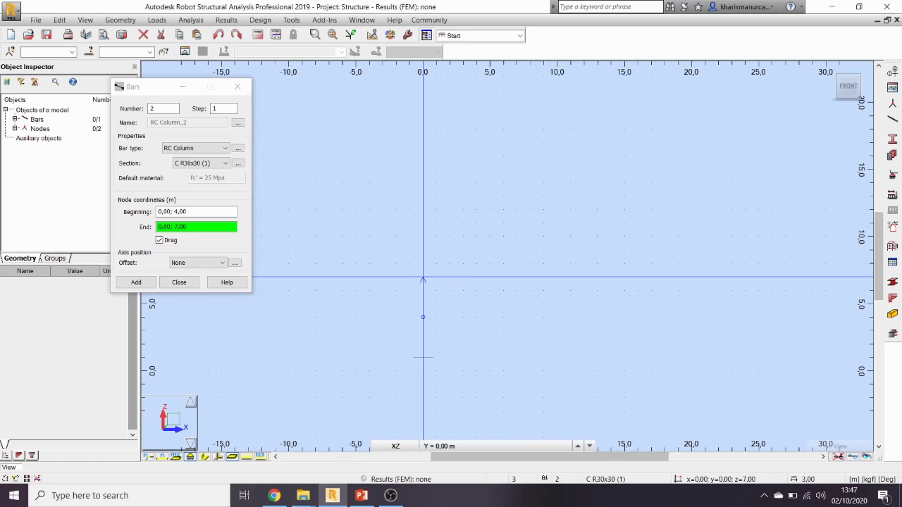
left_click(423, 277)
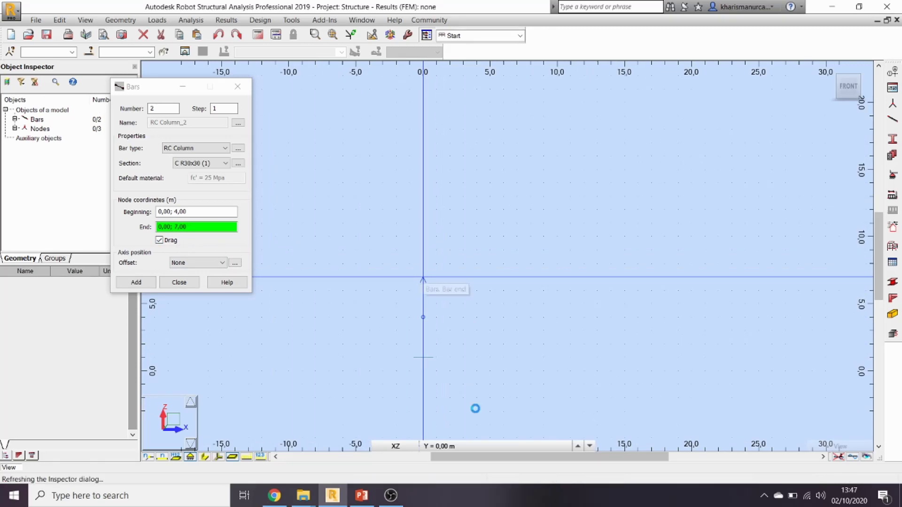
left_click(179, 282)
Check the bay widths on the Latihan 1 slide in PowerPoint, and select both stacked column bars in Robot.
middle_click_drag(399, 359, 376, 309)
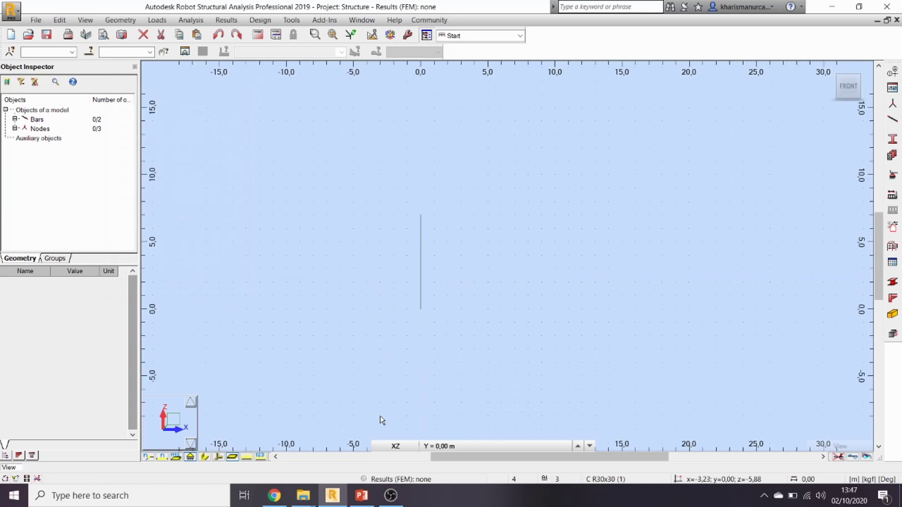
left_click(395, 446)
left_click(417, 316)
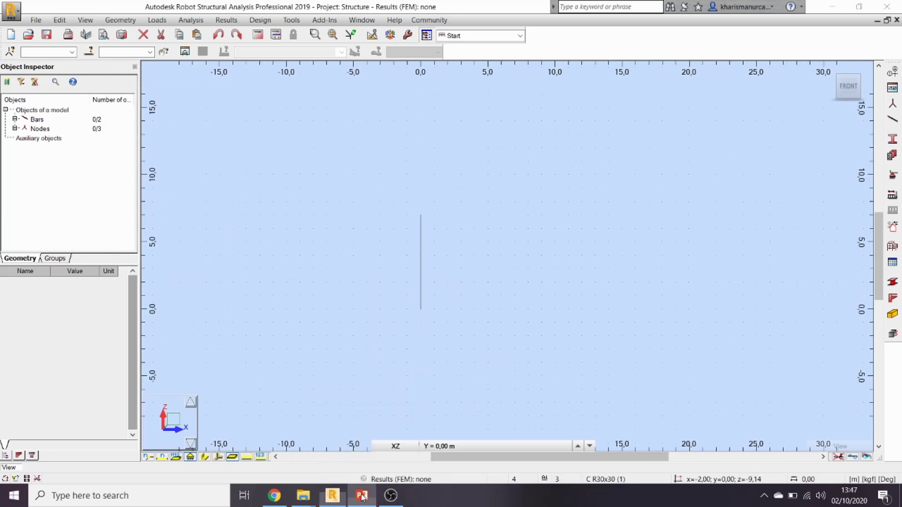
left_click(404, 437)
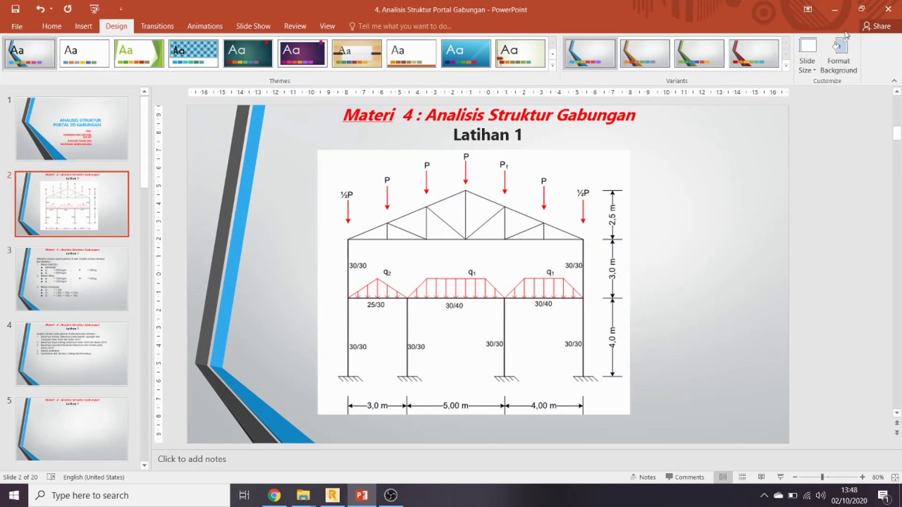
left_click(834, 10)
left_click_drag(462, 343, 392, 169)
Display and dock the Edit tools, and copy the selected columns by translation 3 m along X from the base node.
left_click(372, 36)
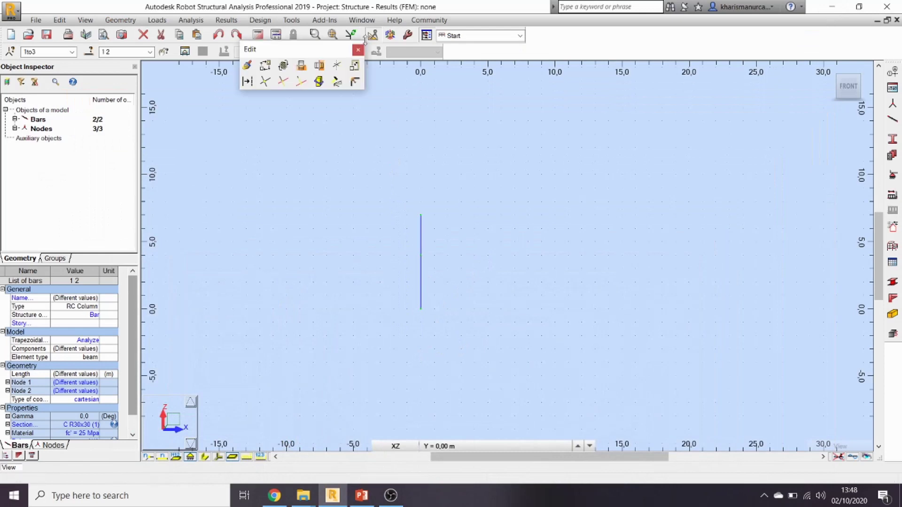
left_click_drag(275, 51, 466, 49)
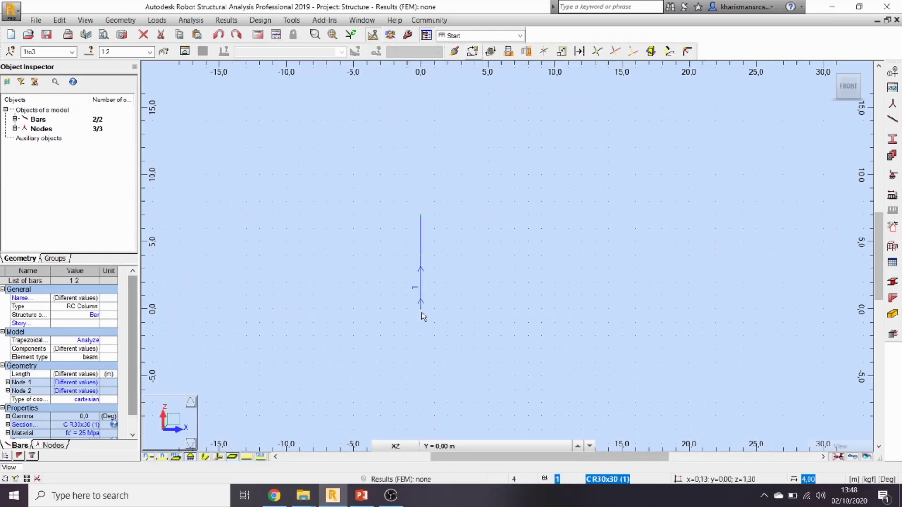
left_click(471, 53)
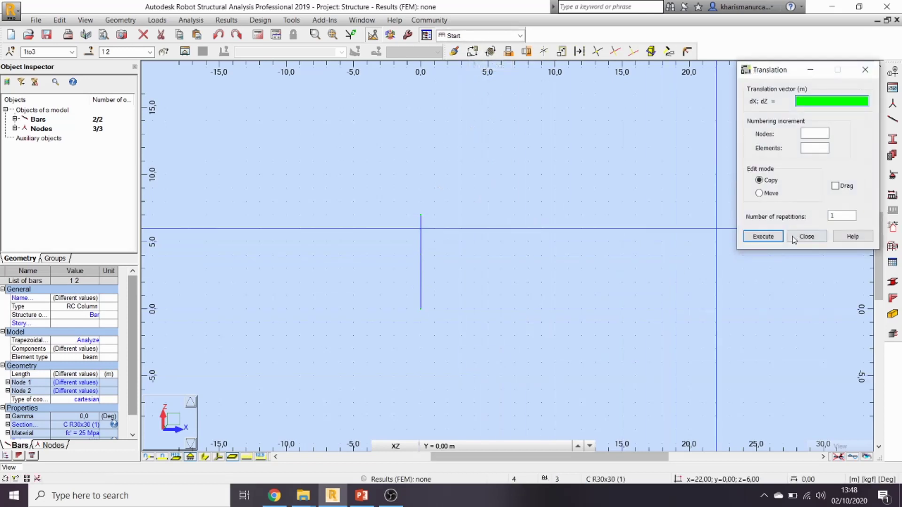
left_click(421, 309)
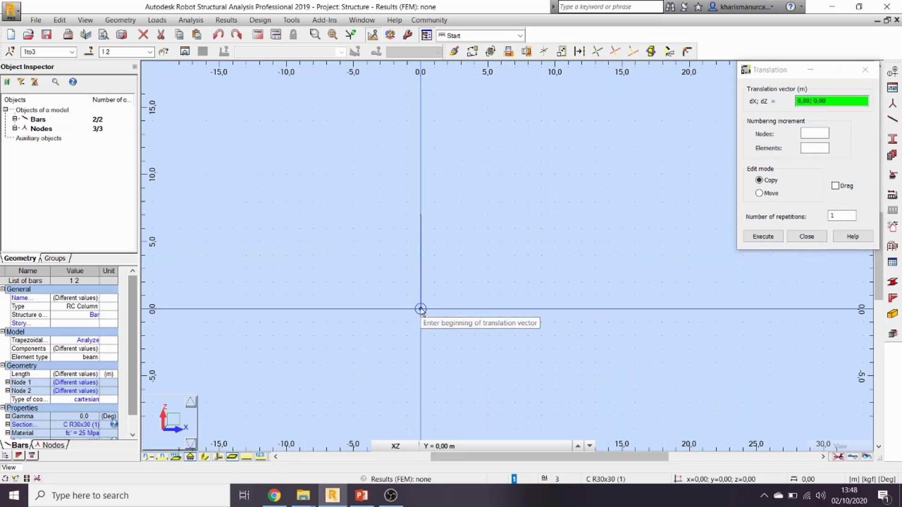
left_click(461, 309)
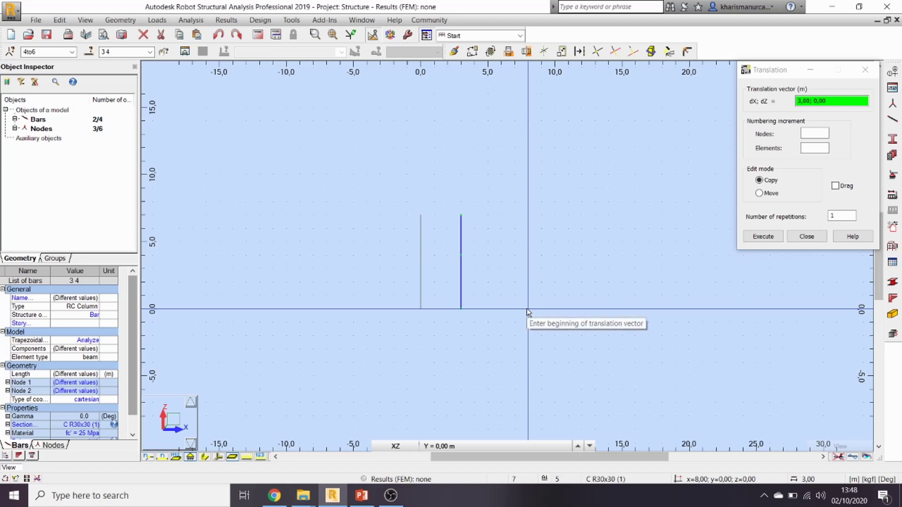
left_click(549, 325)
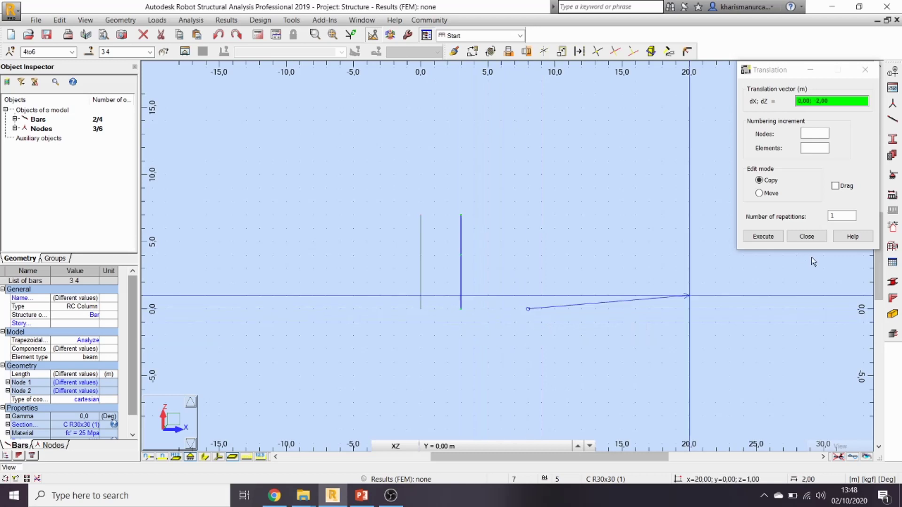
left_click(814, 240)
Copy the two column bars at X = 3 m by a translation of 5 m along X.
left_click_drag(479, 332, 449, 185)
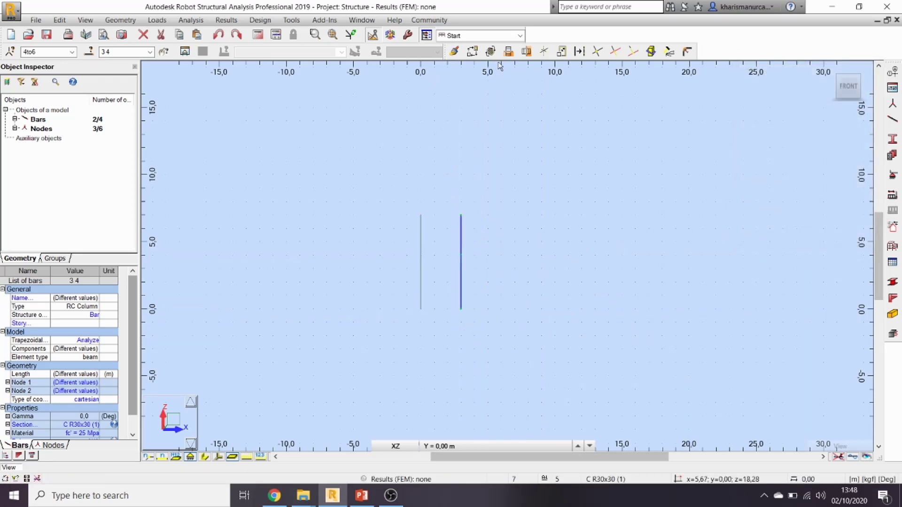
left_click(473, 51)
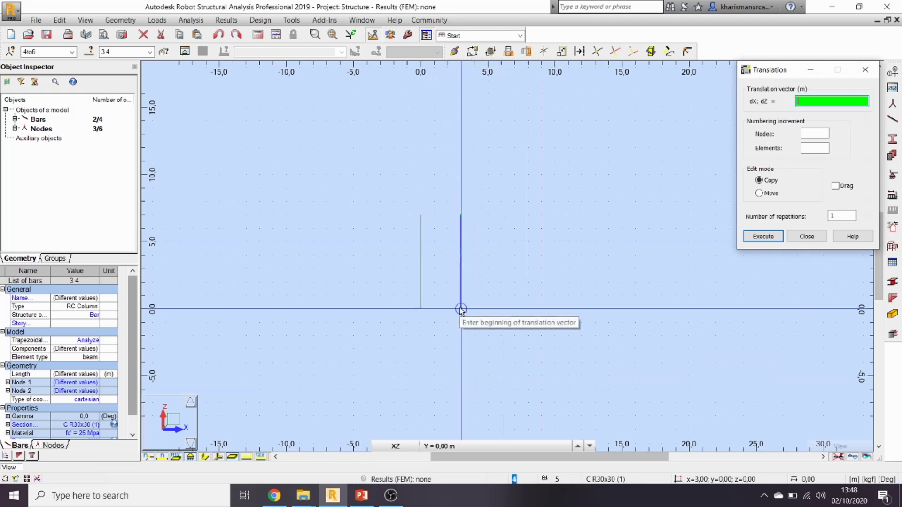
left_click(461, 309)
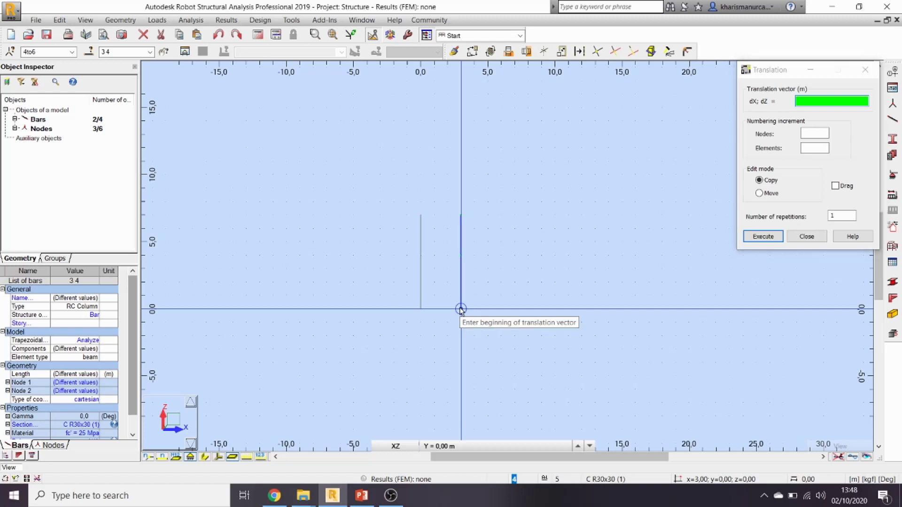
left_click(527, 308)
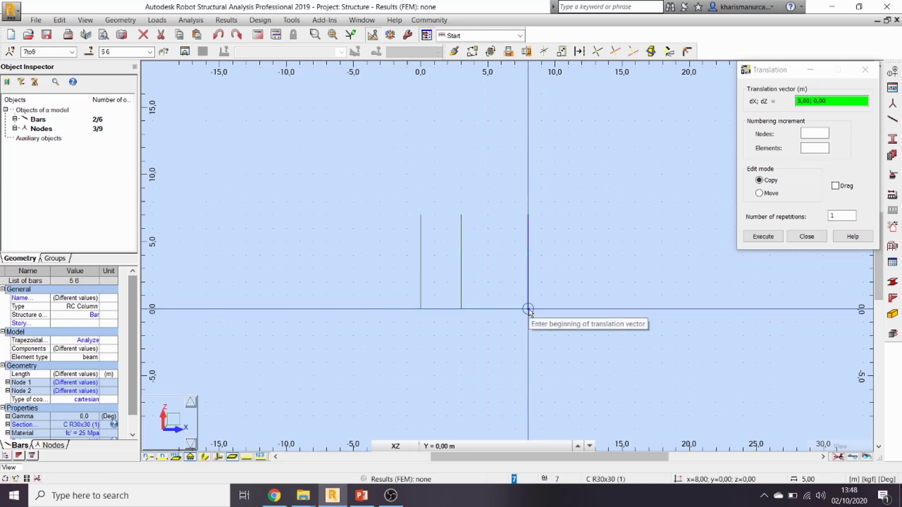
Copy the column bars at X = 8 m by a further 4 m along X and finish the translation.
left_click(528, 308)
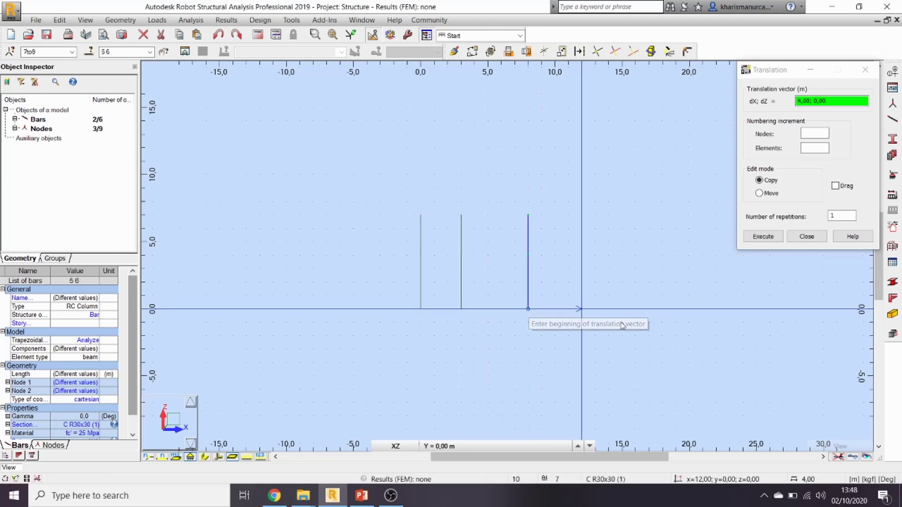
left_click(583, 309)
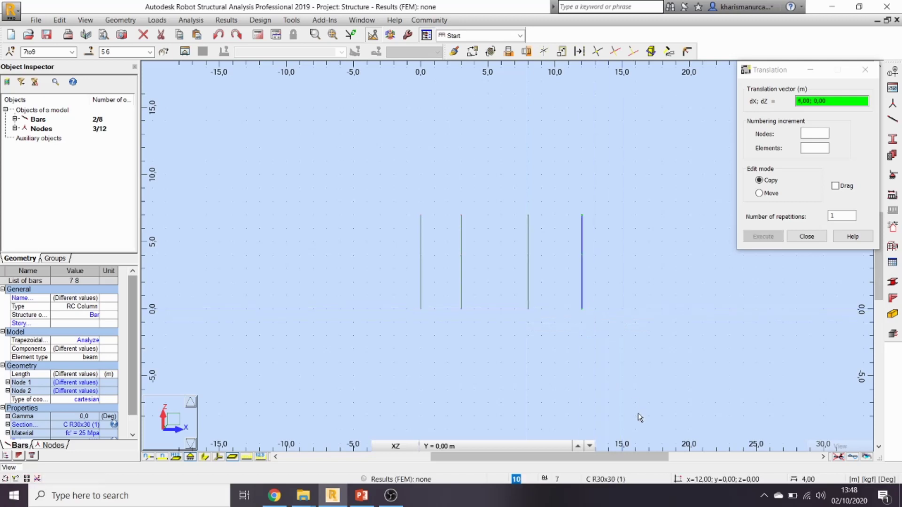
left_click(805, 237)
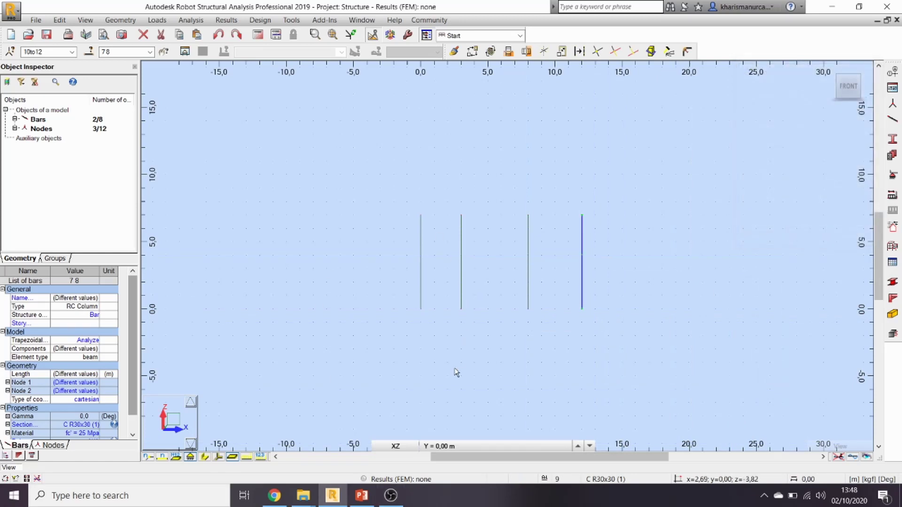
Delete the upper-storey bars of the two inner columns together with their top nodes.
left_click(541, 285)
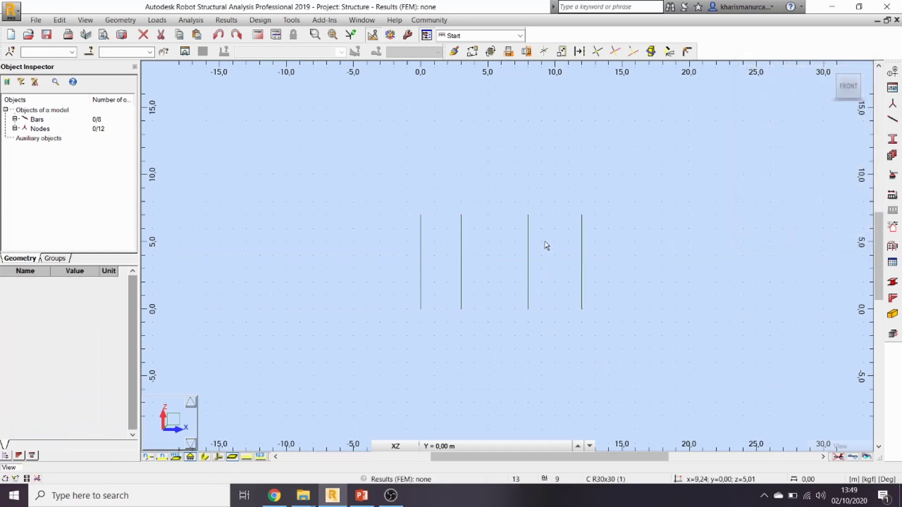
left_click_drag(544, 242, 453, 203)
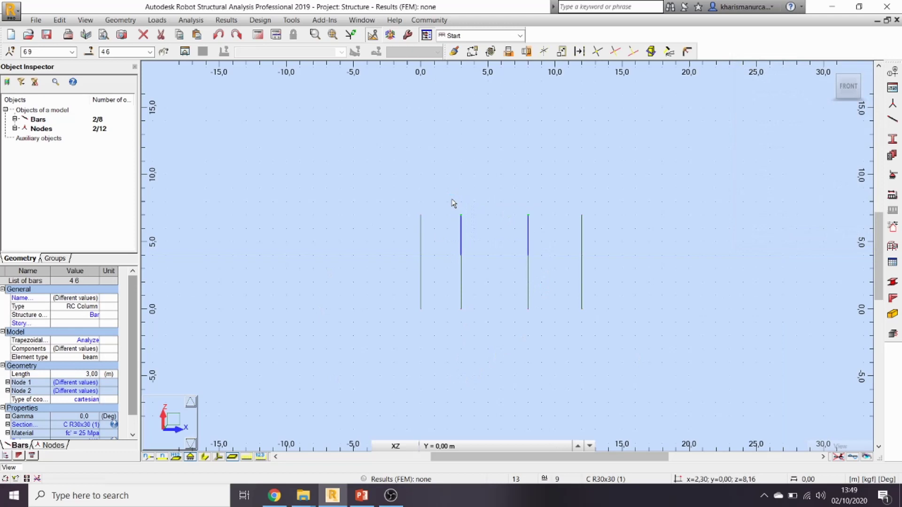
key("Delete")
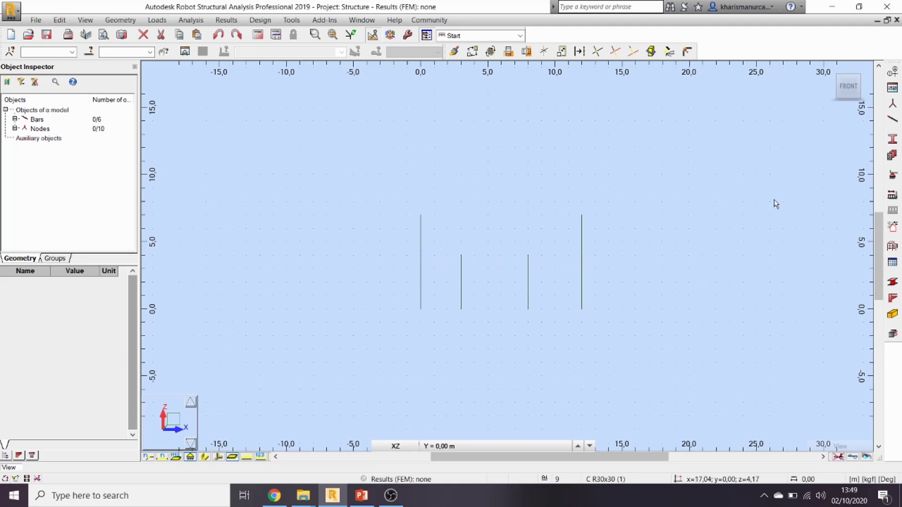
Draw an RC beam with section B R25x30 from (0; 4) to the inner column top at (3; 4).
left_click(892, 119)
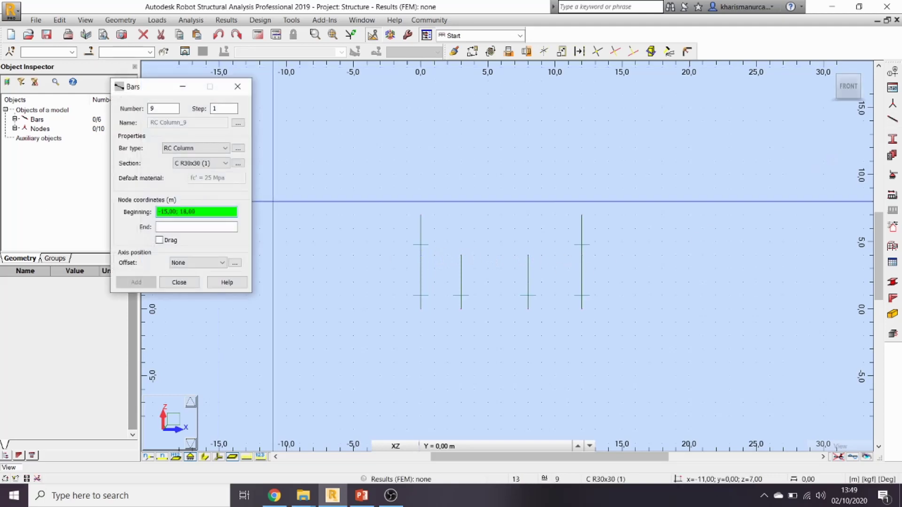
left_click(221, 148)
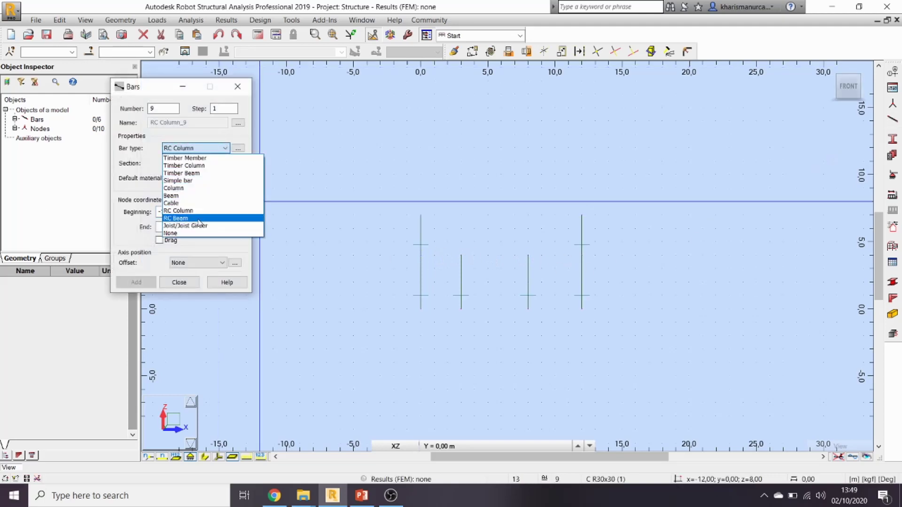
left_click(199, 218)
left_click(216, 163)
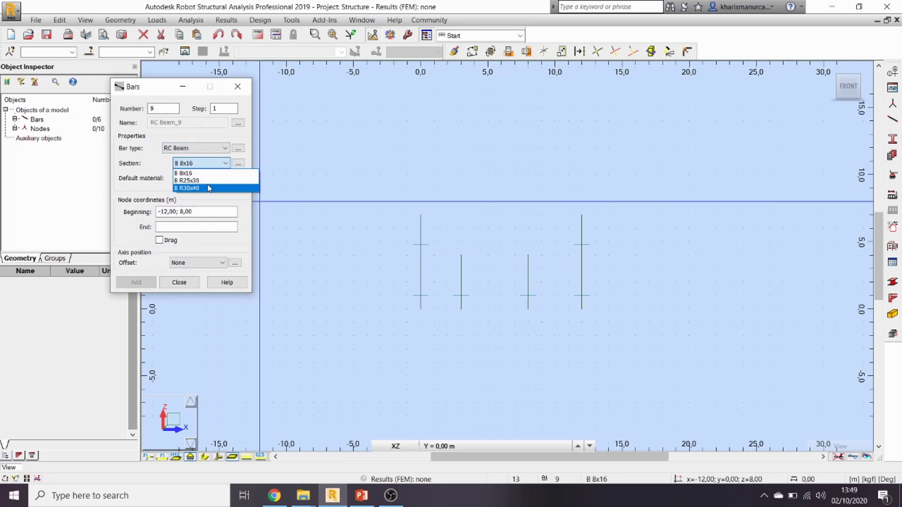
left_click(209, 181)
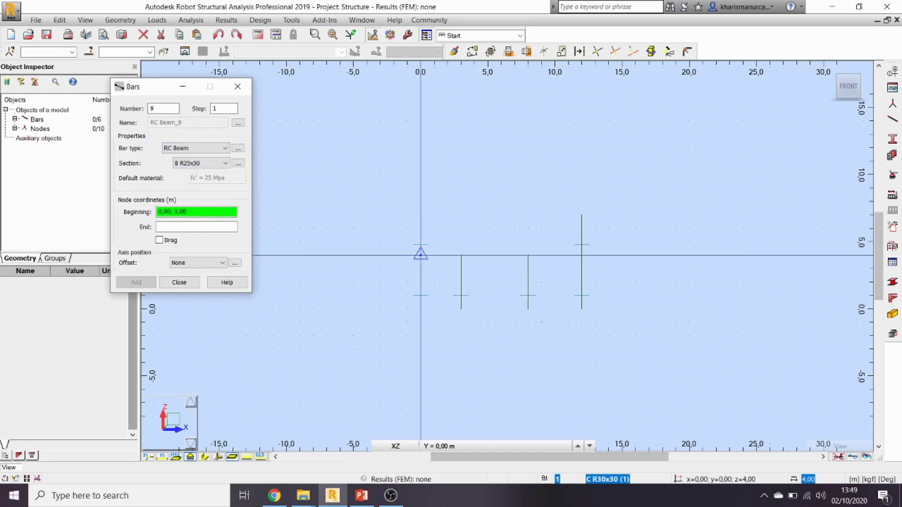
left_click(421, 255)
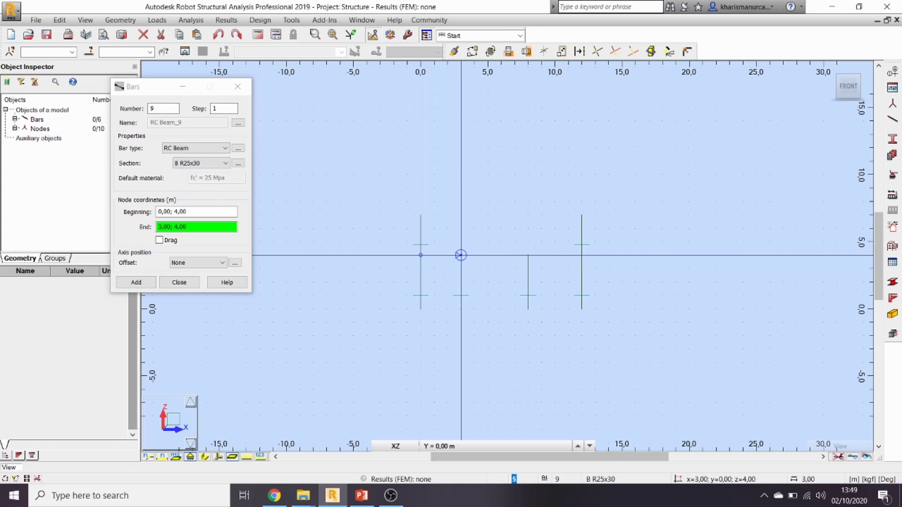
left_click(461, 256)
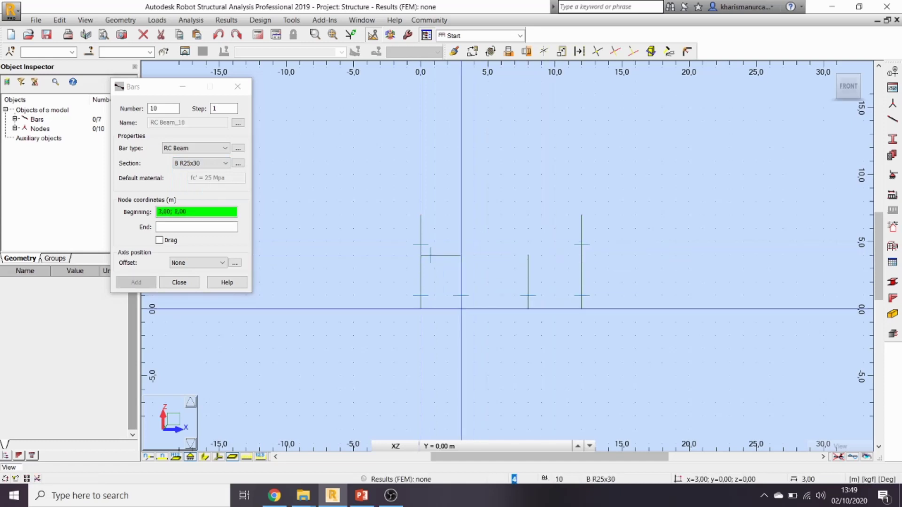
Draw two chained RC beams with section B R30x40 from (3; 4) through (8; 4) to (12; 4), with Drag enabled.
left_click(225, 163)
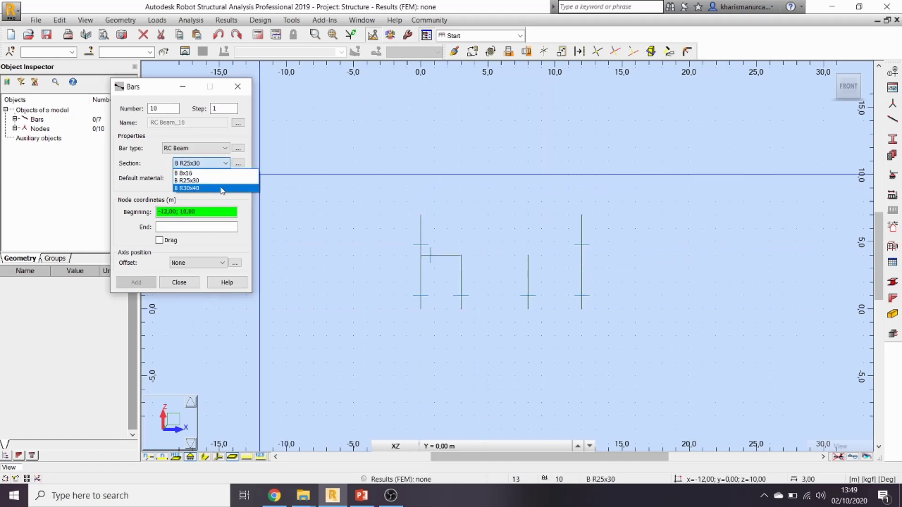
left_click(223, 188)
left_click(160, 240)
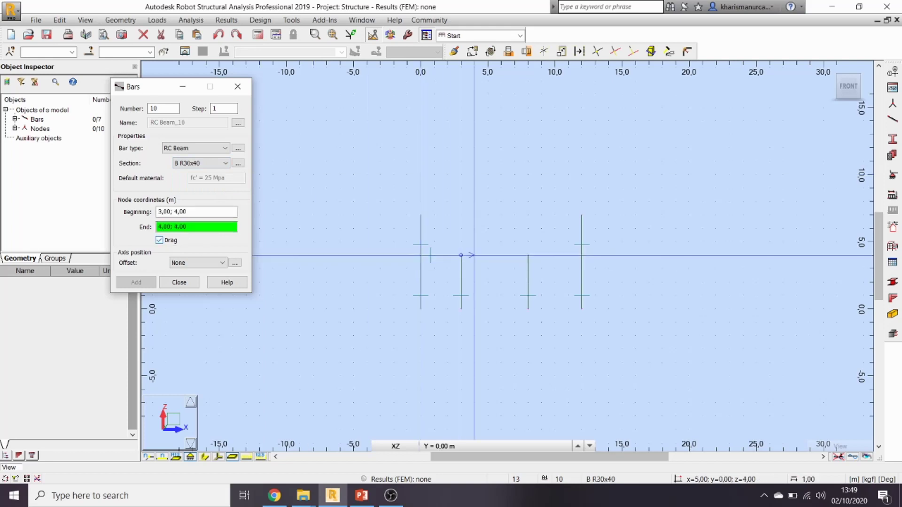
left_click(528, 255)
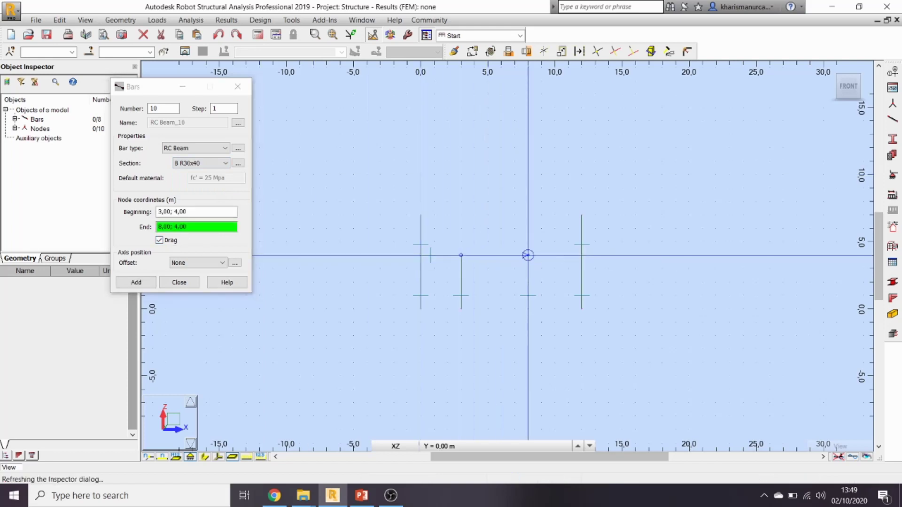
left_click(581, 255)
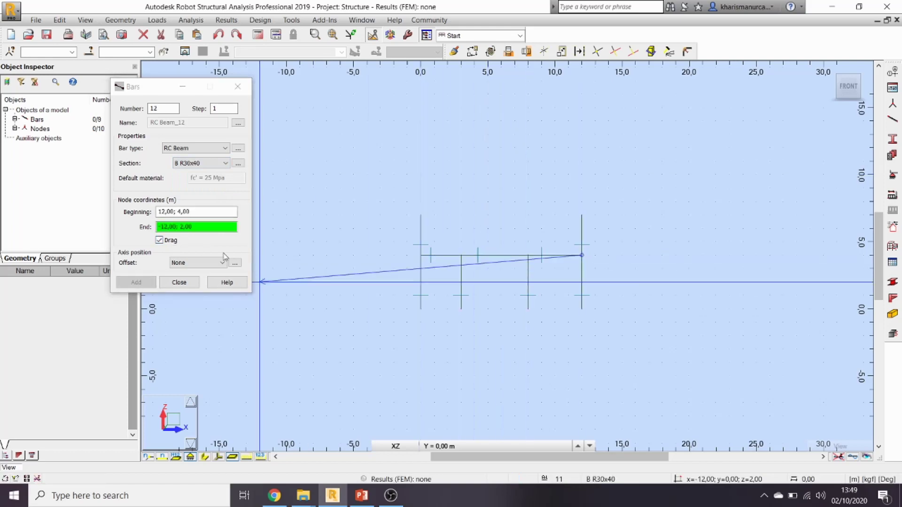
left_click(179, 283)
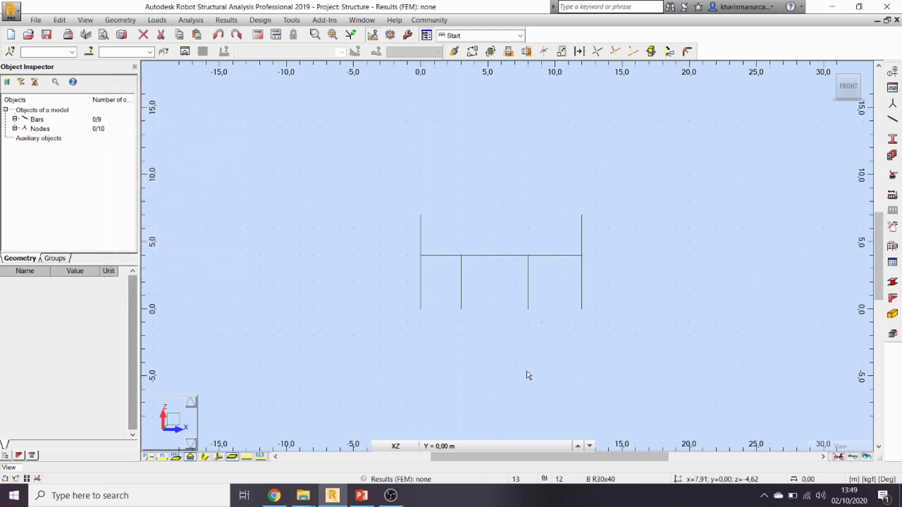
Select the four column base nodes and assign Fixed supports to them.
middle_click_drag(614, 292, 538, 293)
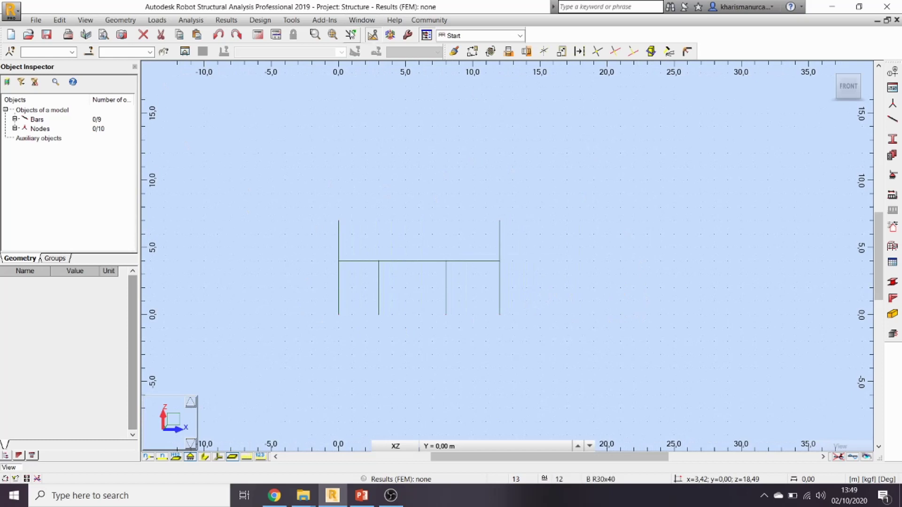
left_click(333, 35)
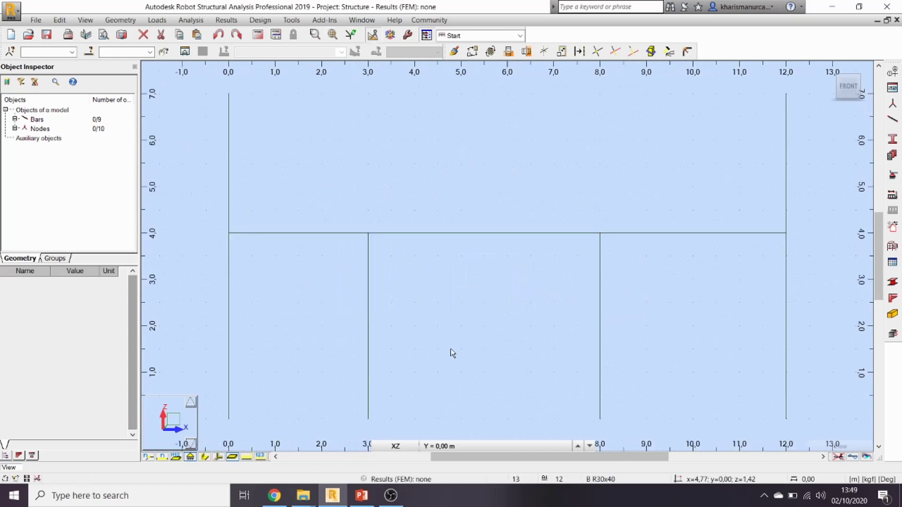
scroll(450, 349, "down", 2)
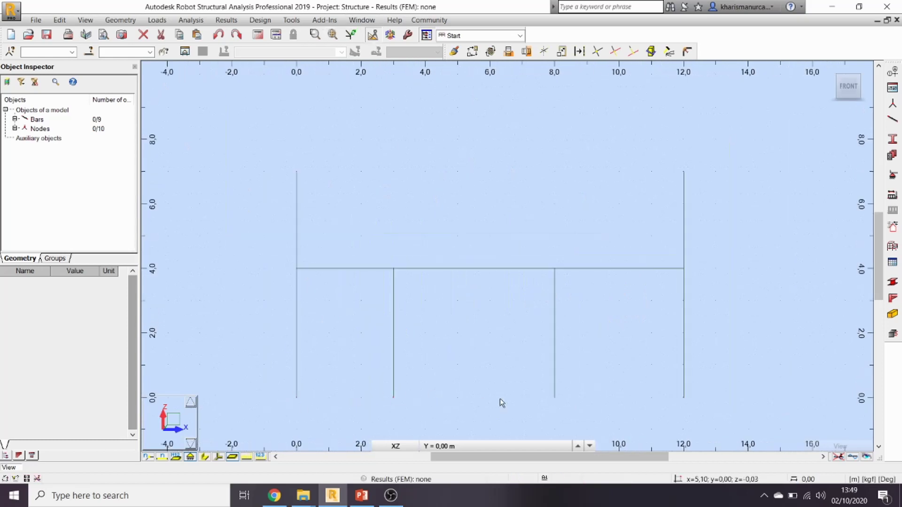
left_click_drag(273, 380, 700, 410)
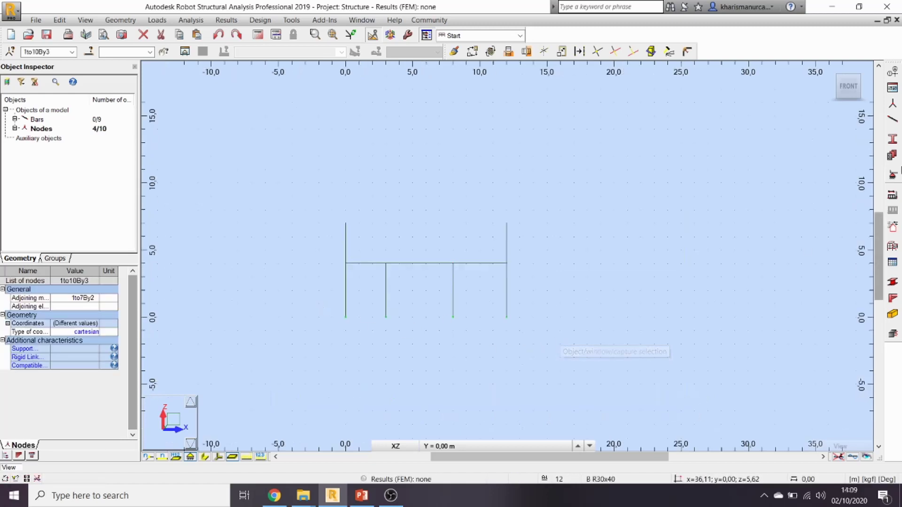
left_click(892, 175)
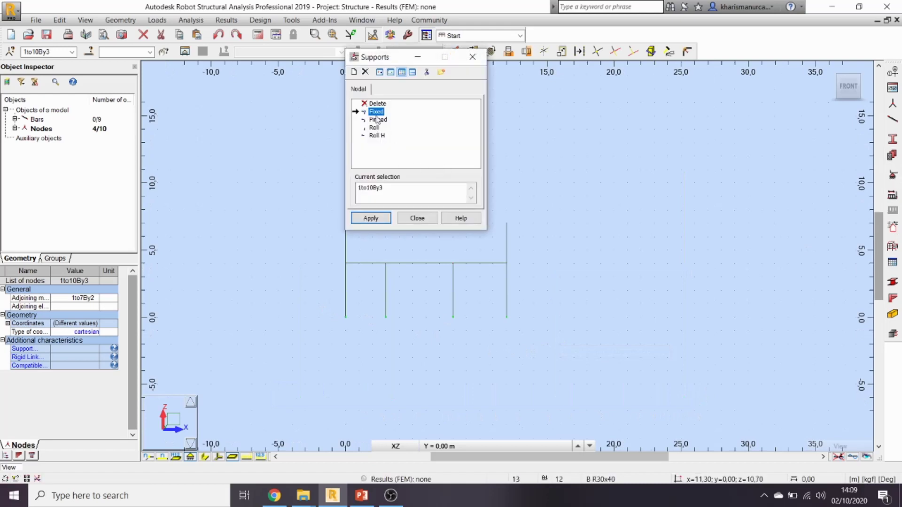
left_click(370, 218)
left_click(417, 218)
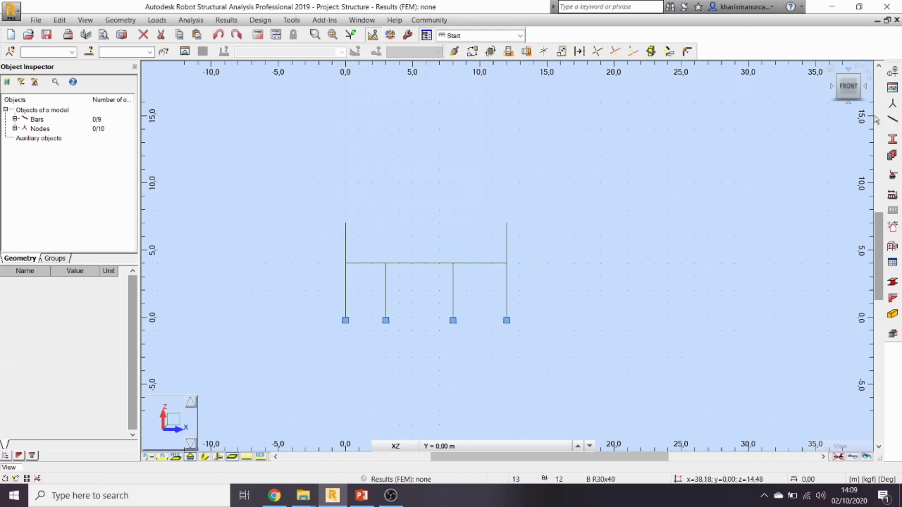
Choose Triangular Truss Type 1 from the typical structures and set length 12 m, height 2.5 m, 6 fields, no continuous chord and no released moments.
left_click(892, 89)
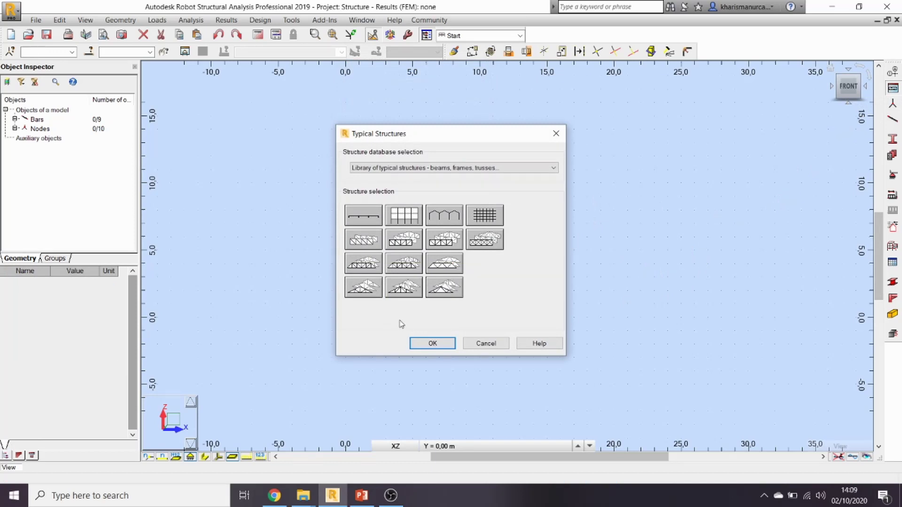
double_click(357, 292)
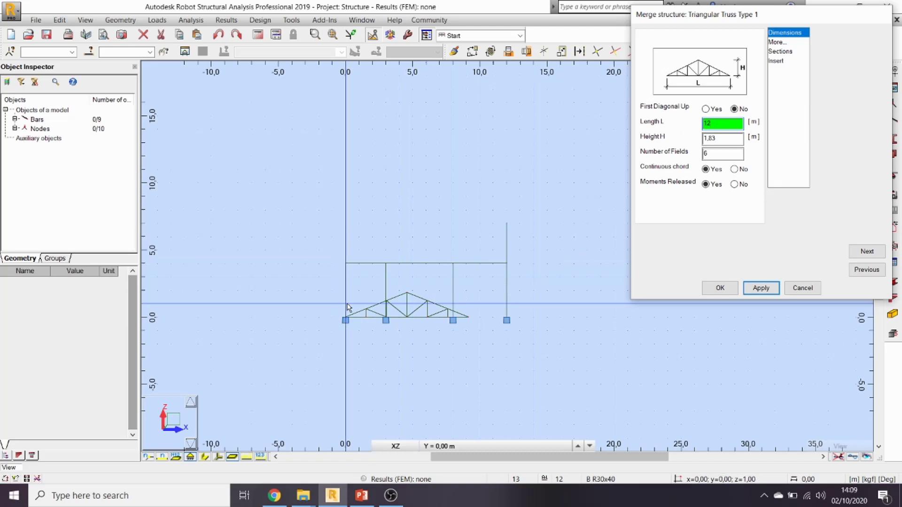
left_click(710, 138)
key("BackSpace")
key("BackSpace")
key("BackSpace")
key("BackSpace")
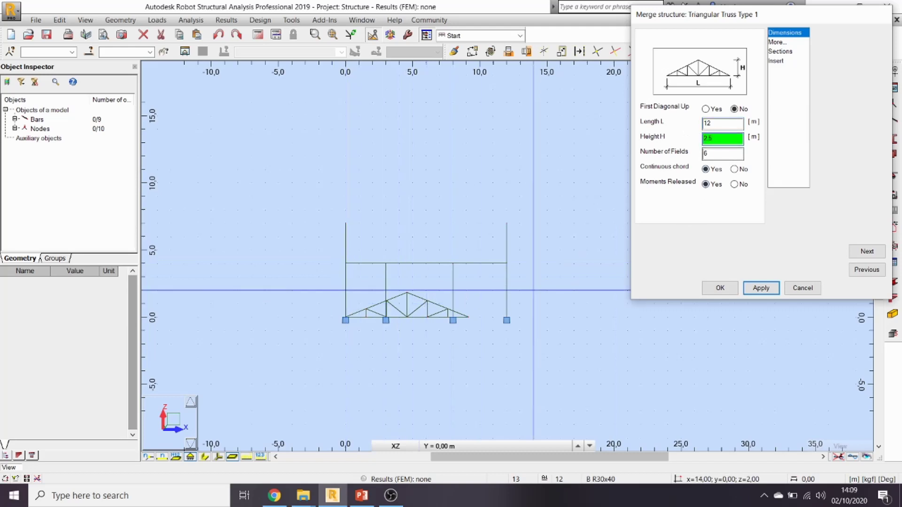
left_click(748, 172)
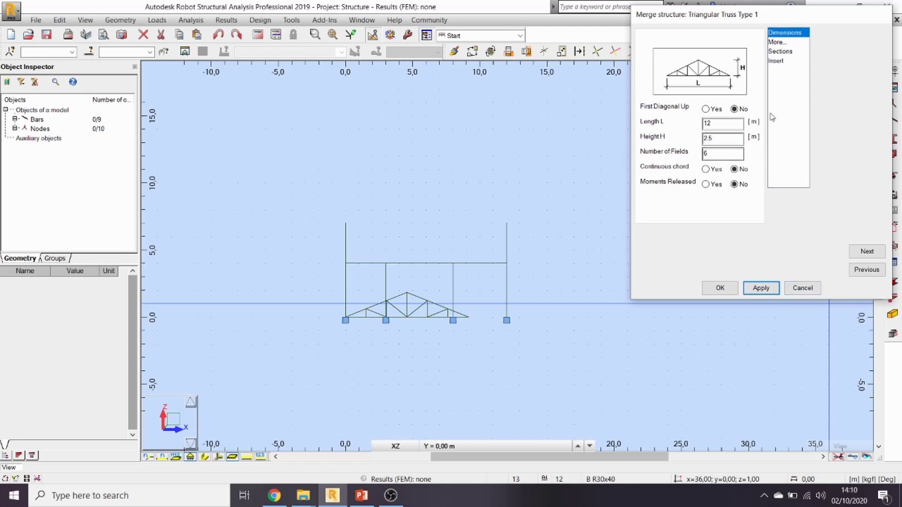
Insert the truss with its insertion point on the outer column top at 0; 0; 7.
left_click(777, 61)
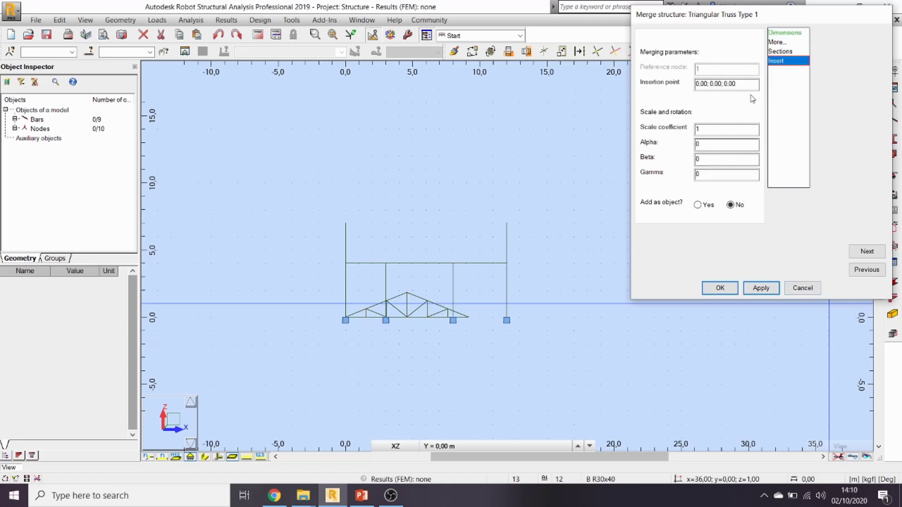
left_click(727, 83)
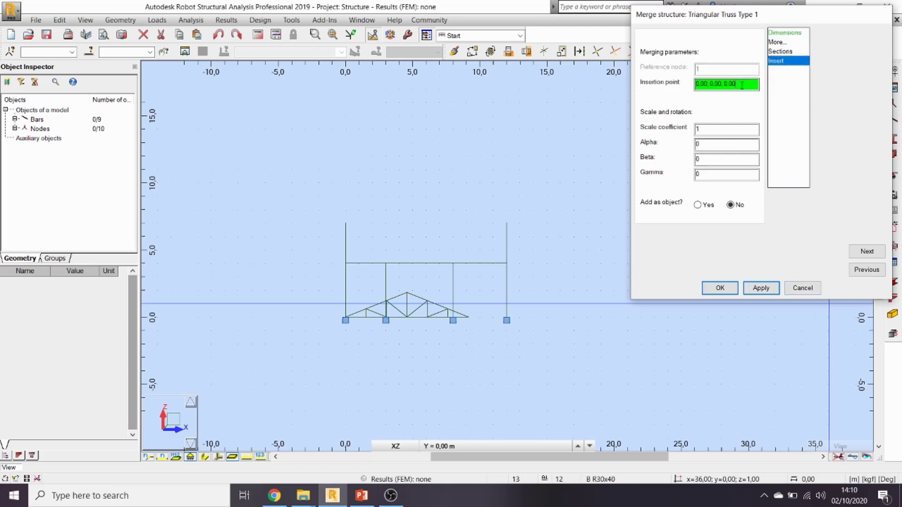
left_click(345, 223)
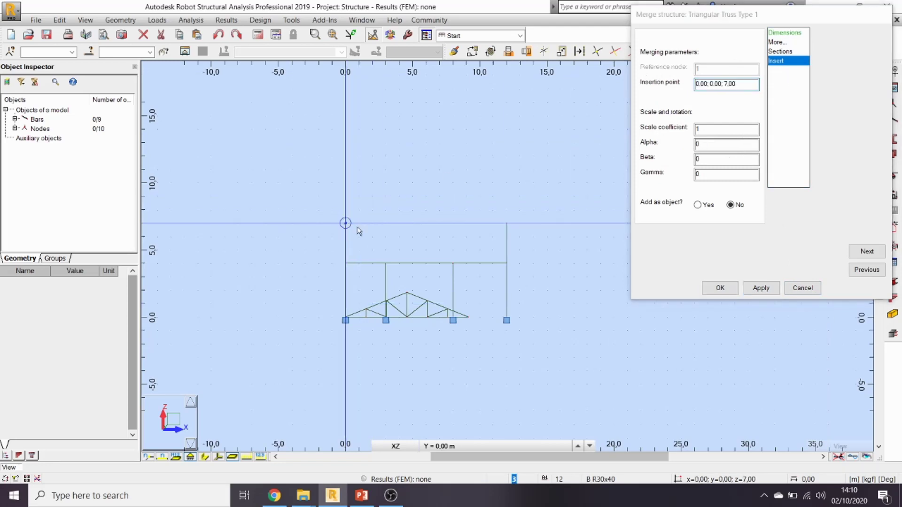
left_click(756, 291)
left_click(723, 289)
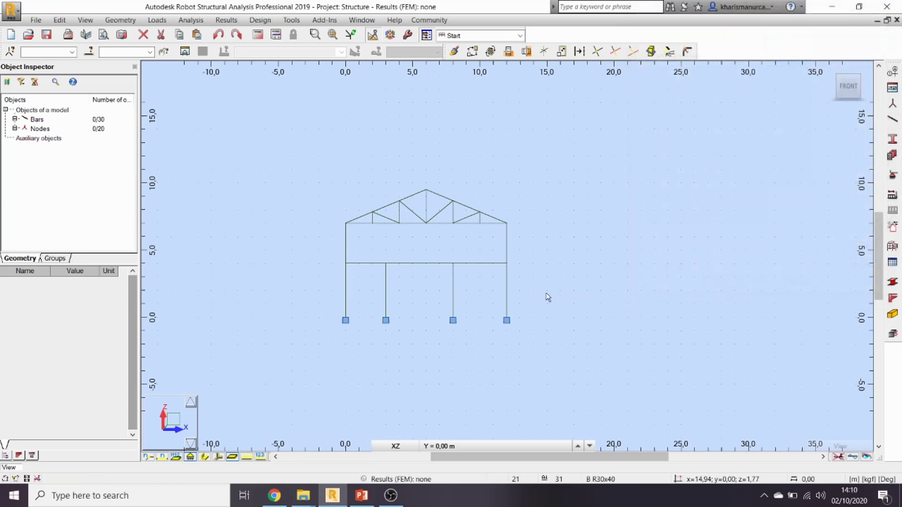
Define the dead load cases DL1 and DL2 and the live load case LL1.
left_click(885, 201)
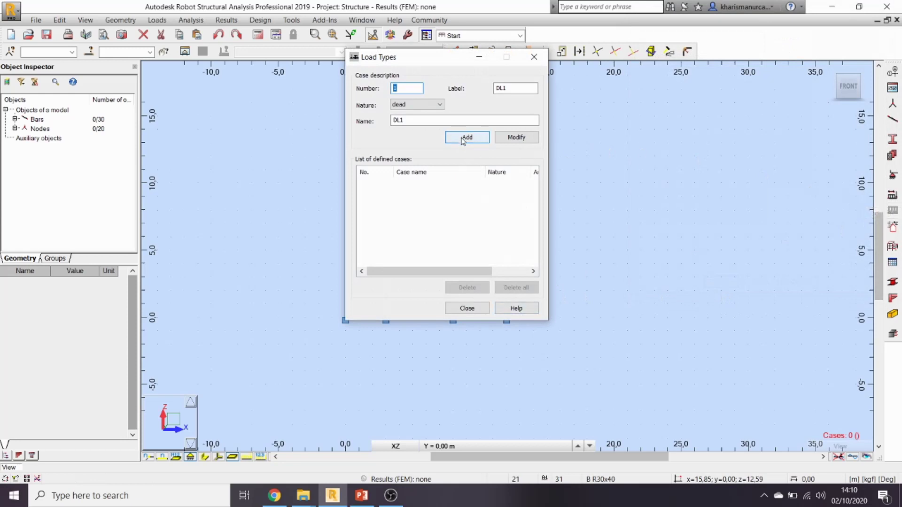
left_click(464, 140)
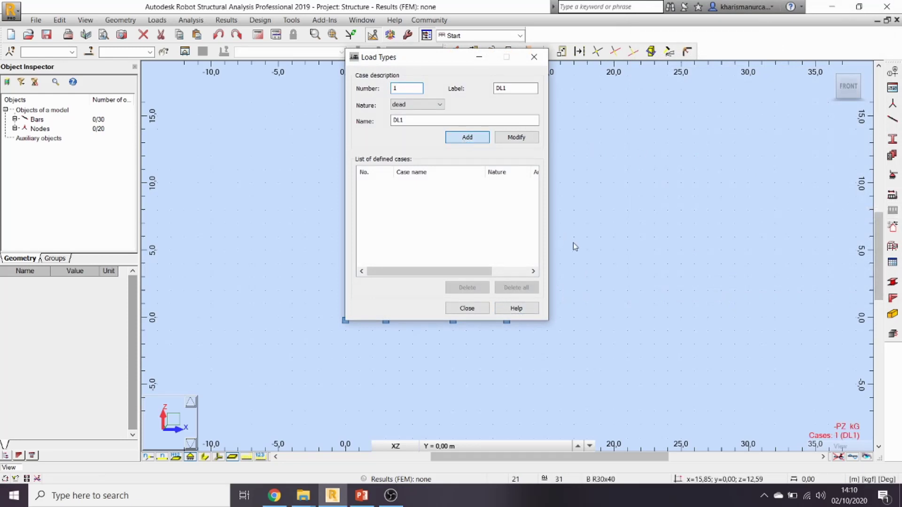
key("Return")
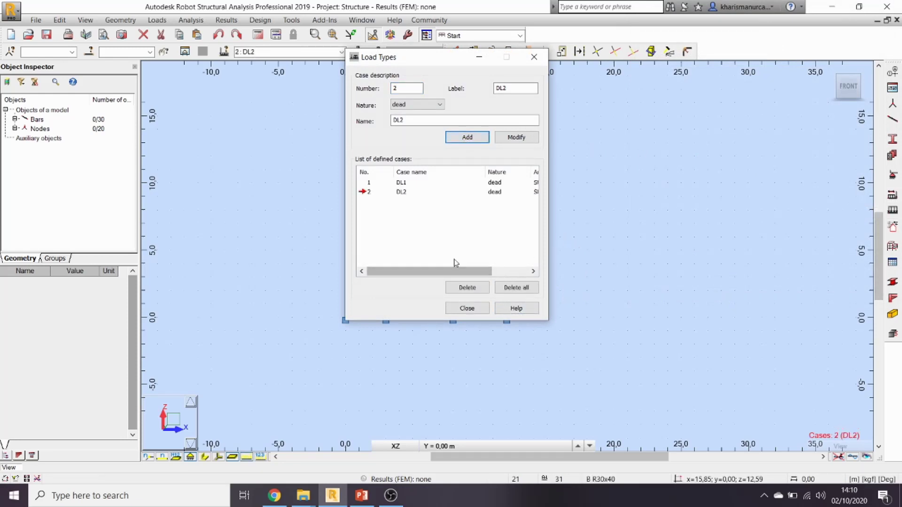
left_click(429, 105)
left_click(422, 122)
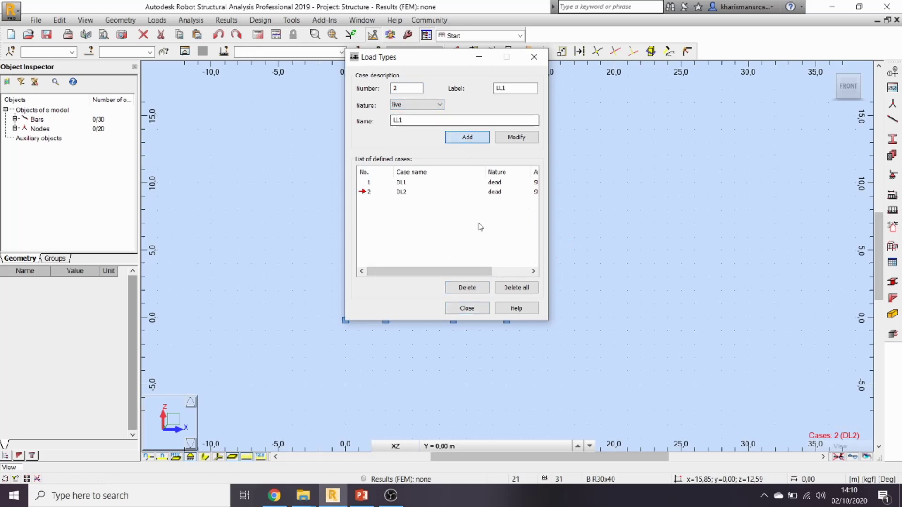
key("Return")
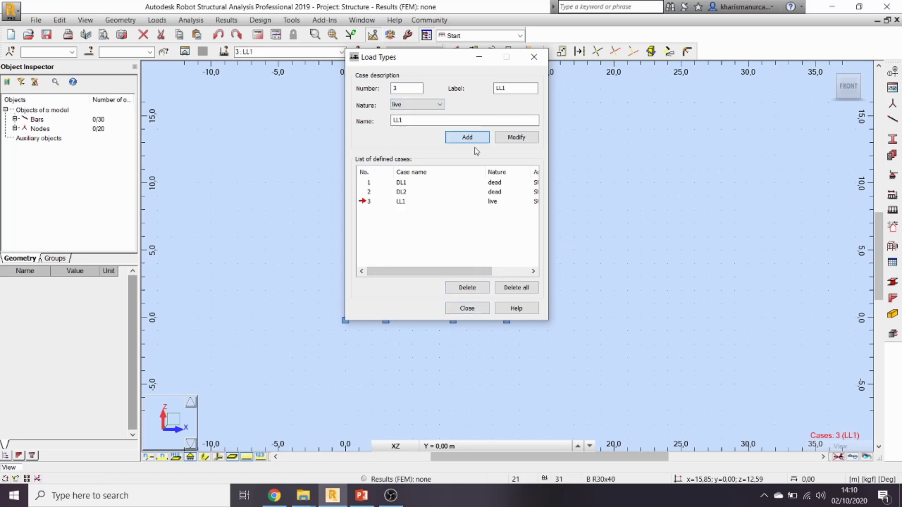
left_click(477, 308)
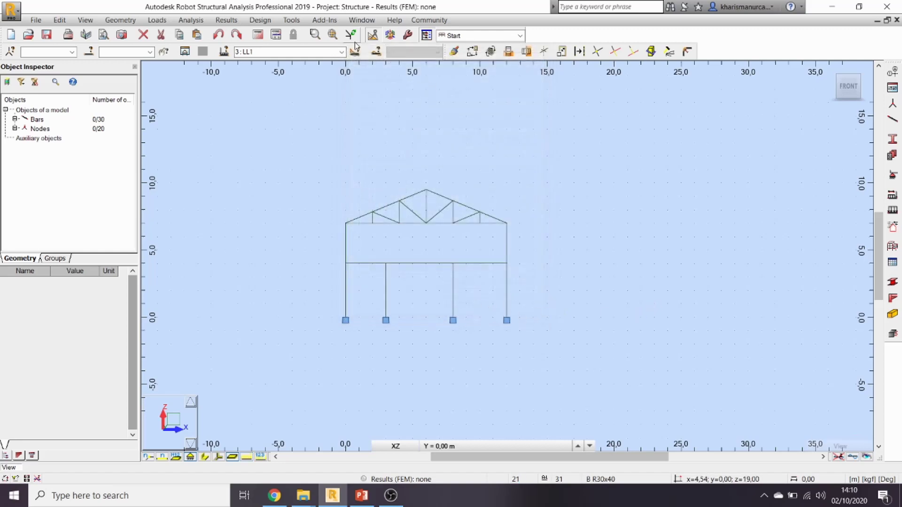
Recreate the dead load cases DL1 and DL2 and add the live load case LL1 after them.
left_click(333, 35)
scroll(509, 207, "down", 1)
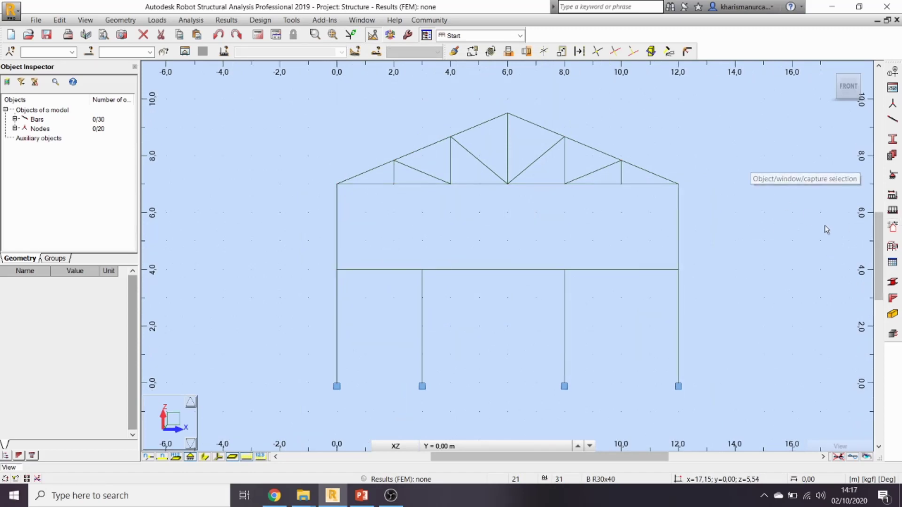
left_click(892, 197)
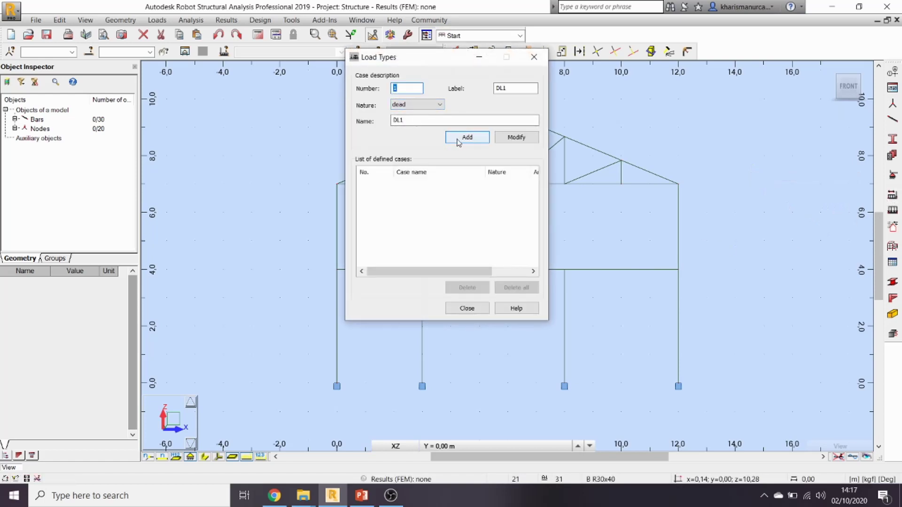
left_click(502, 174)
left_click(467, 138)
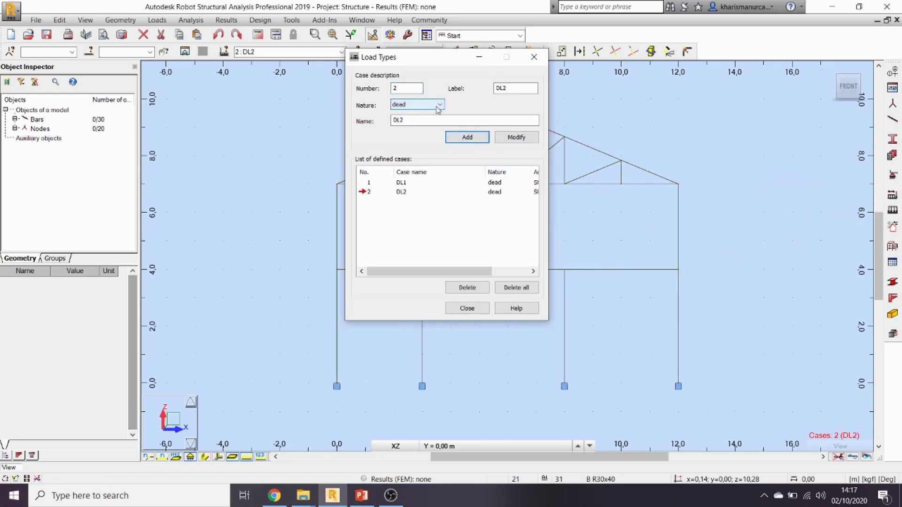
left_click(437, 110)
left_click(434, 113)
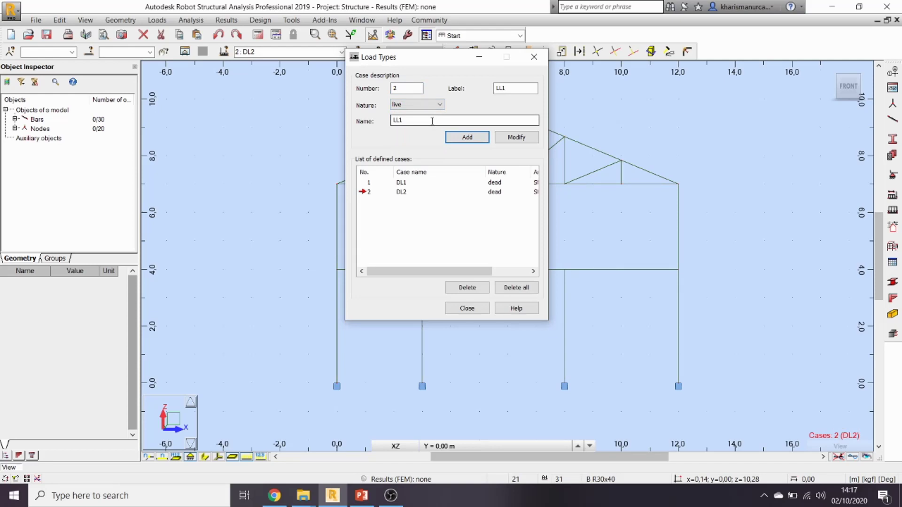
left_click(464, 136)
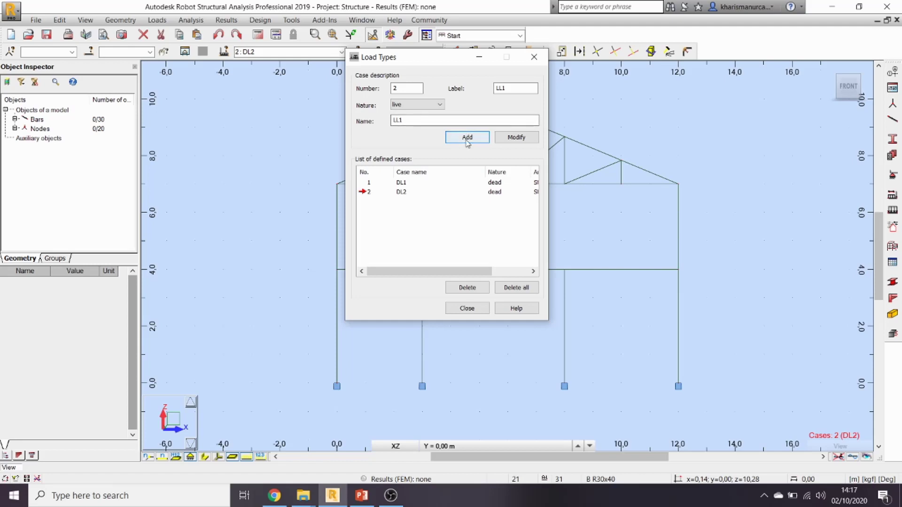
Add a fourth load case of live nature named Lr and finish the load type definition.
left_click(433, 123)
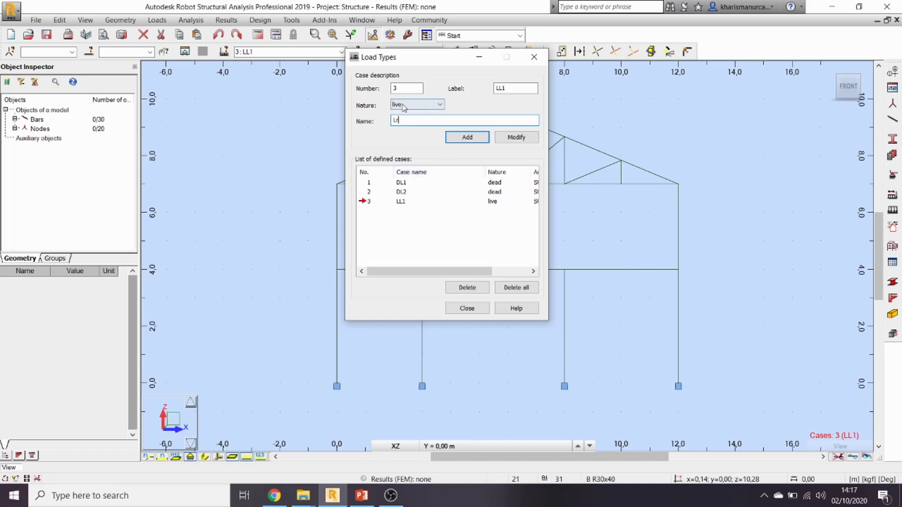
left_click(468, 138)
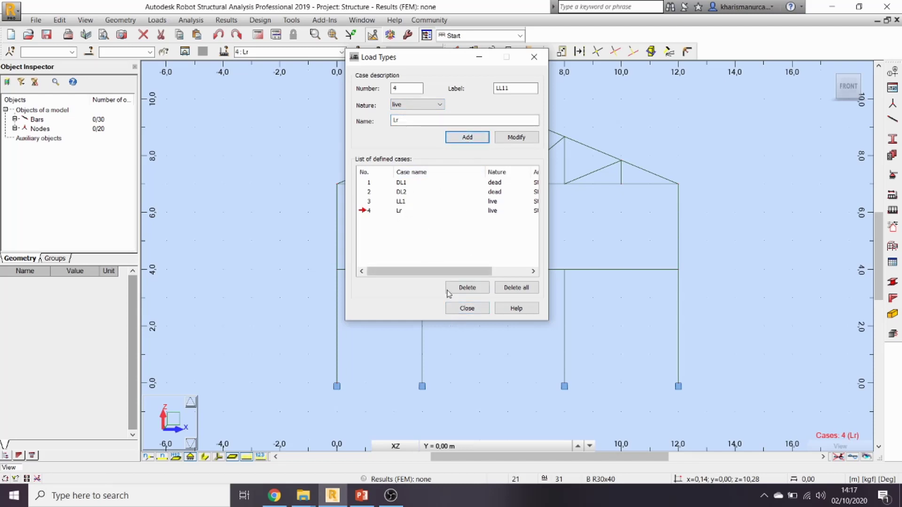
left_click(467, 308)
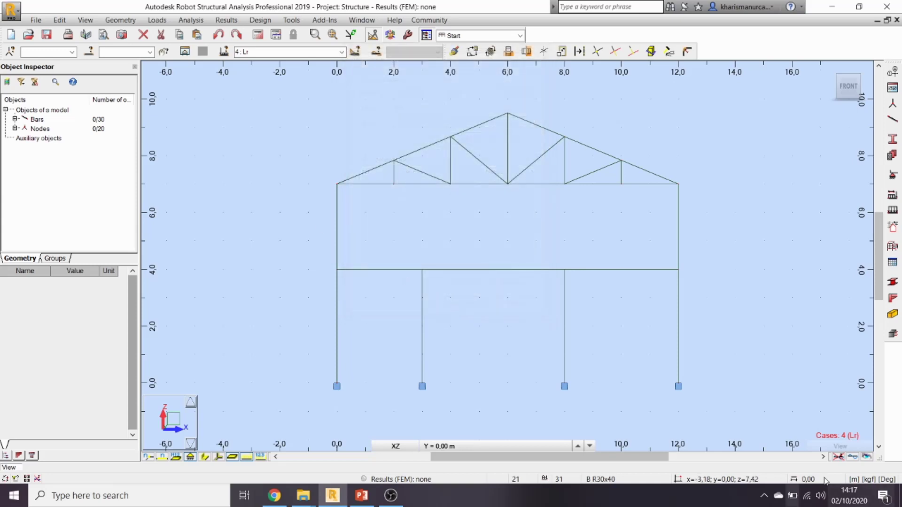
In load case DL2, apply a nodal force of -400 kgf in Z to the five upper chord nodes between the truss ends.
left_click(893, 210)
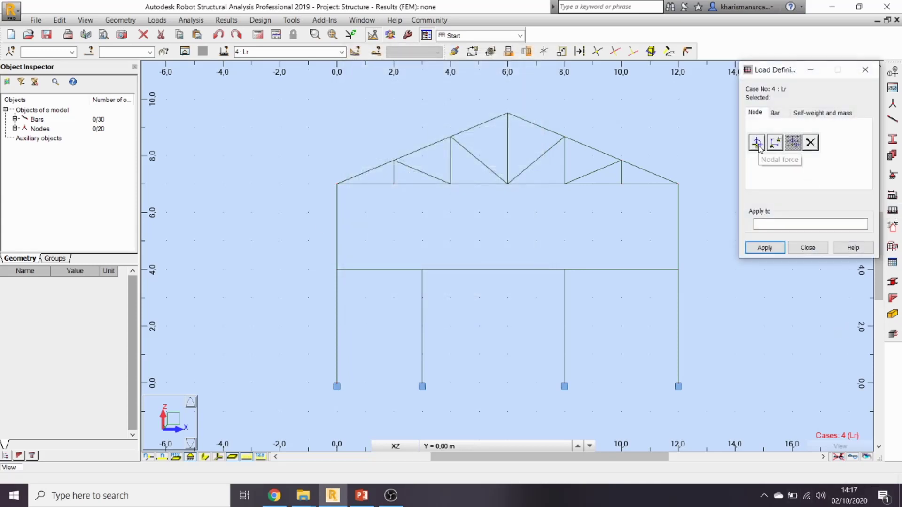
left_click(341, 53)
left_click(248, 62)
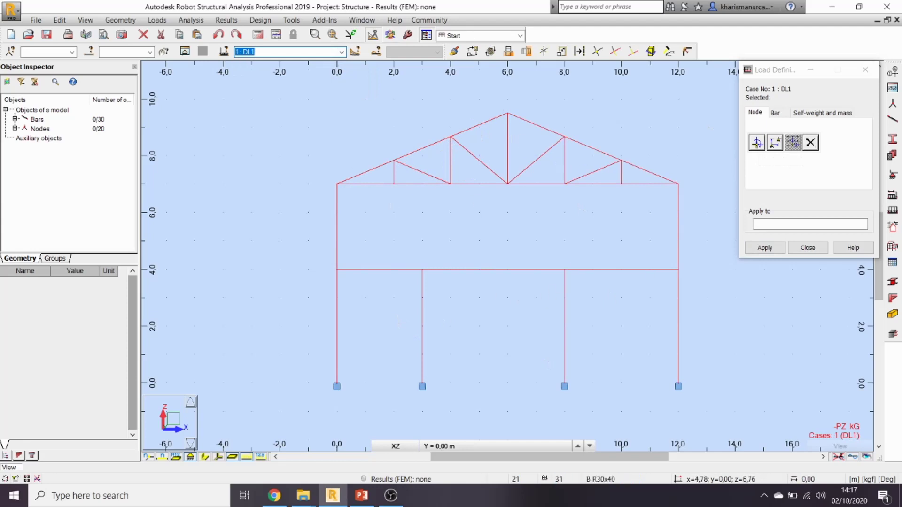
left_click(342, 52)
left_click(329, 69)
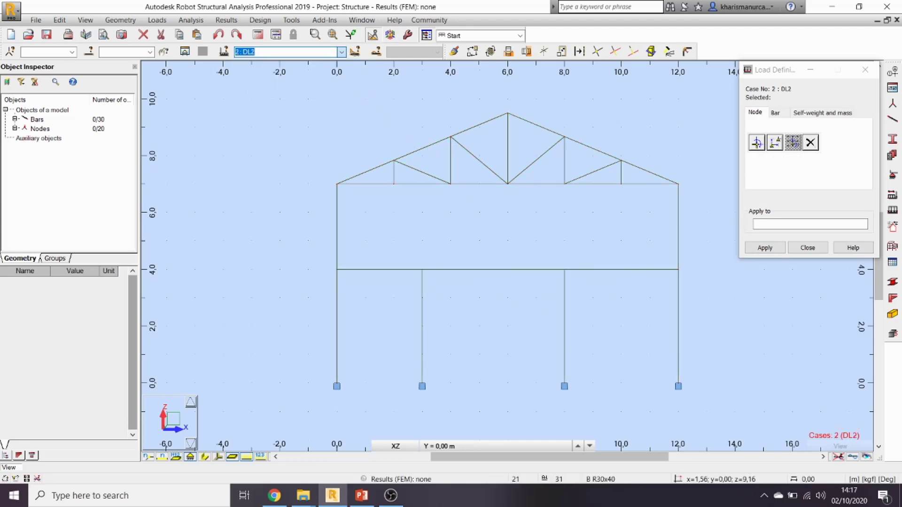
left_click(762, 145)
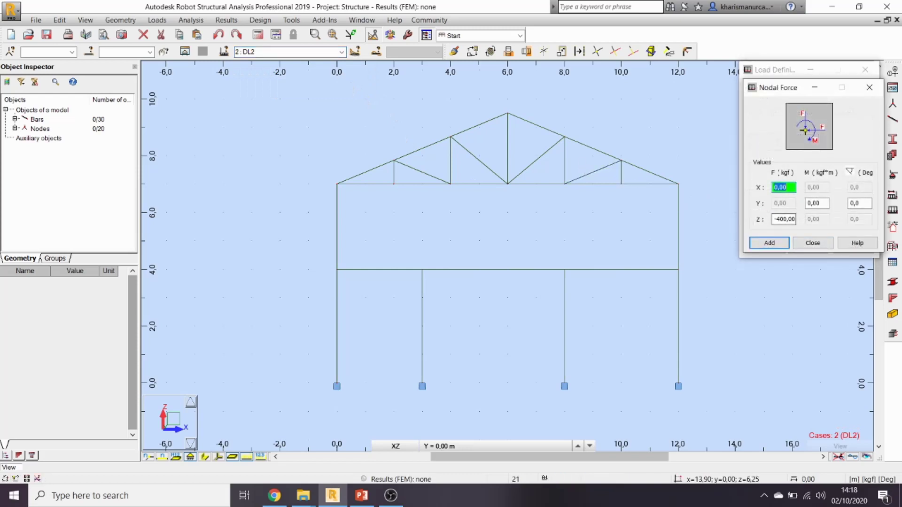
left_click(622, 161)
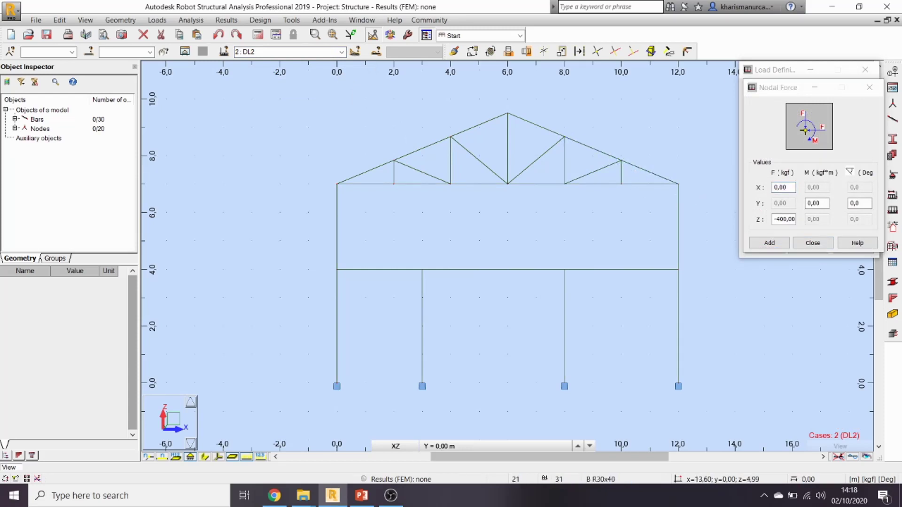
left_click(770, 243)
left_click(621, 160)
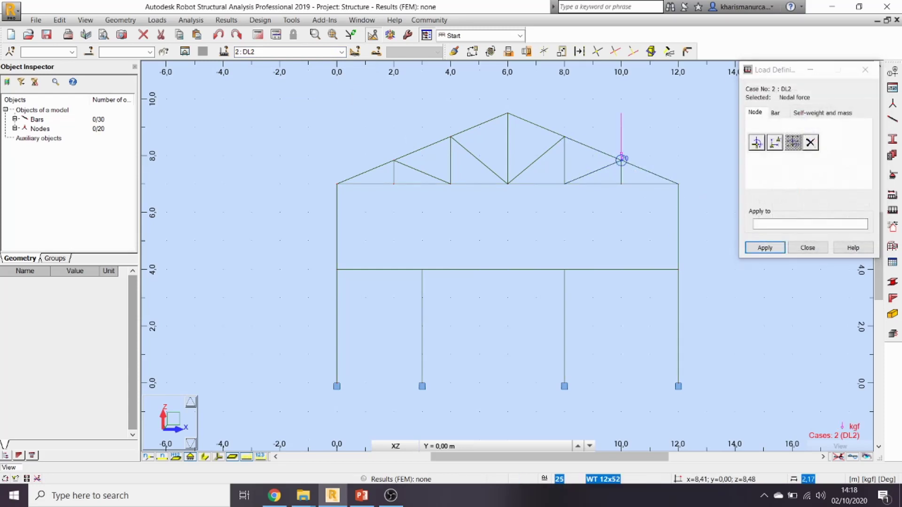
left_click(564, 137)
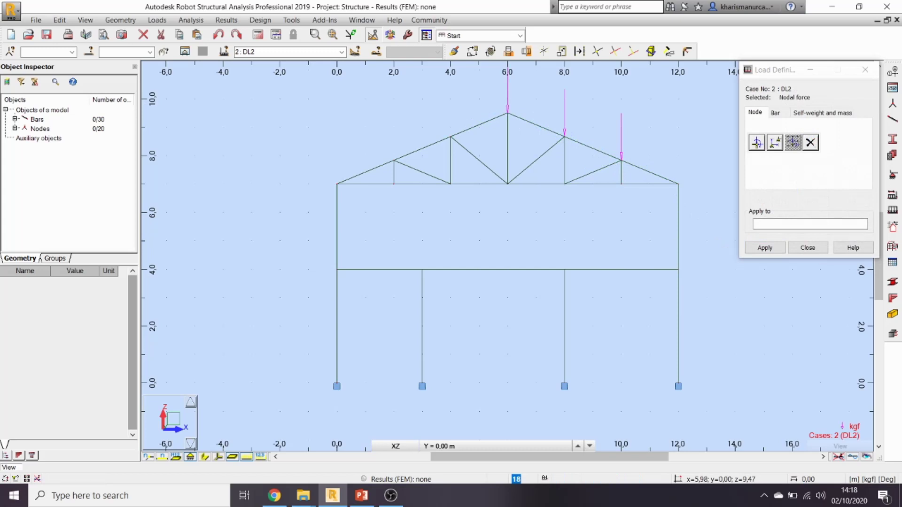
left_click(451, 136)
left_click(393, 160)
Apply a downward nodal force half as large to the two end nodes of the truss in DL2.
left_click(757, 142)
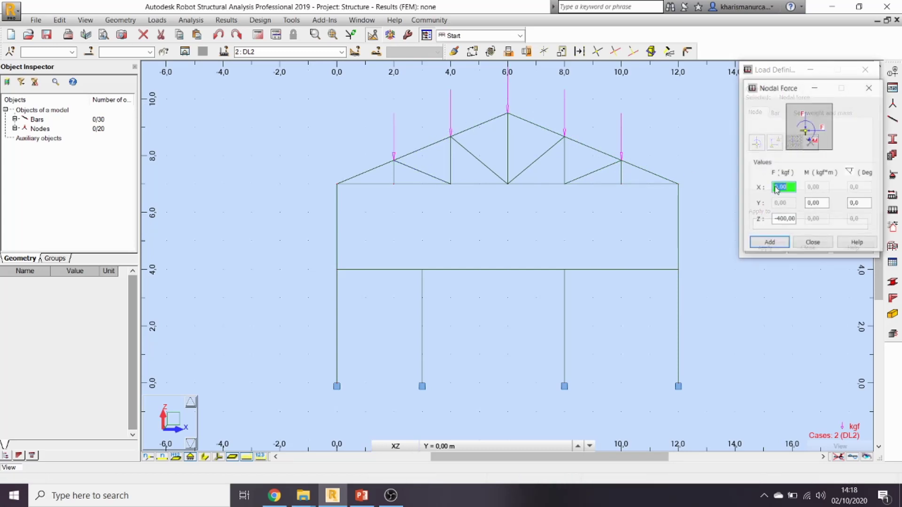
left_click(778, 218)
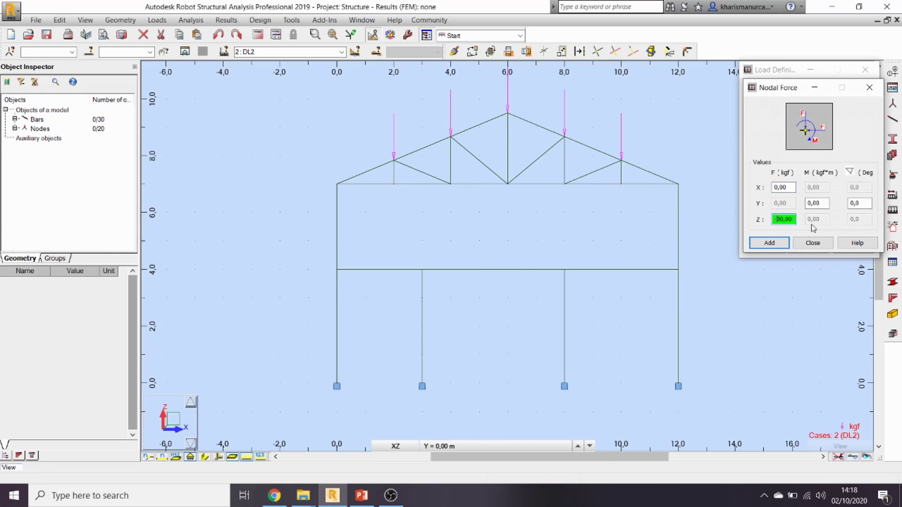
left_click(769, 242)
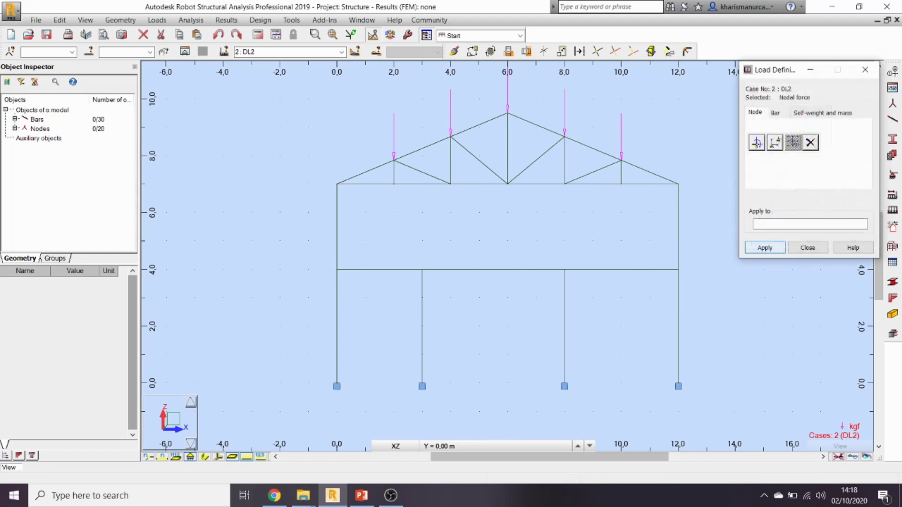
left_click(678, 184)
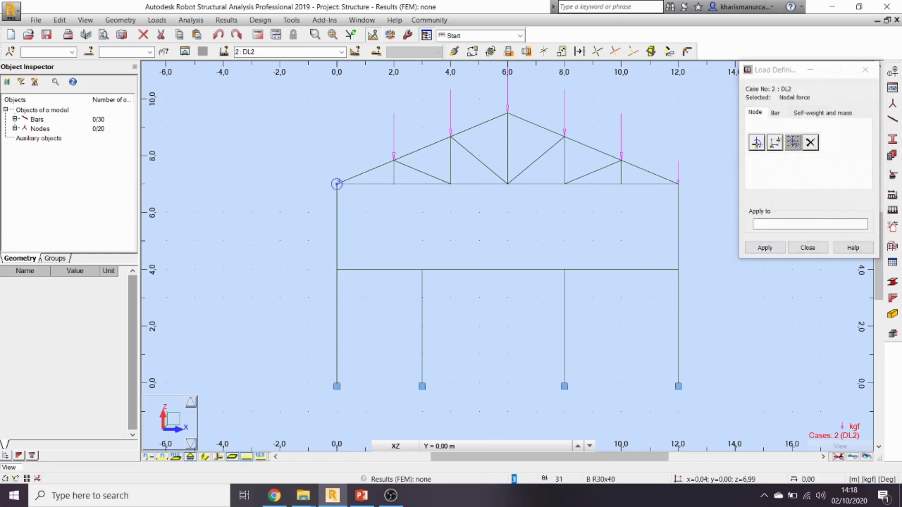
Apply a three-point trapezoidal load with p2 = -2000 kgf/m at relative position 0.50 to the 3 m beam in DL2.
left_click(774, 114)
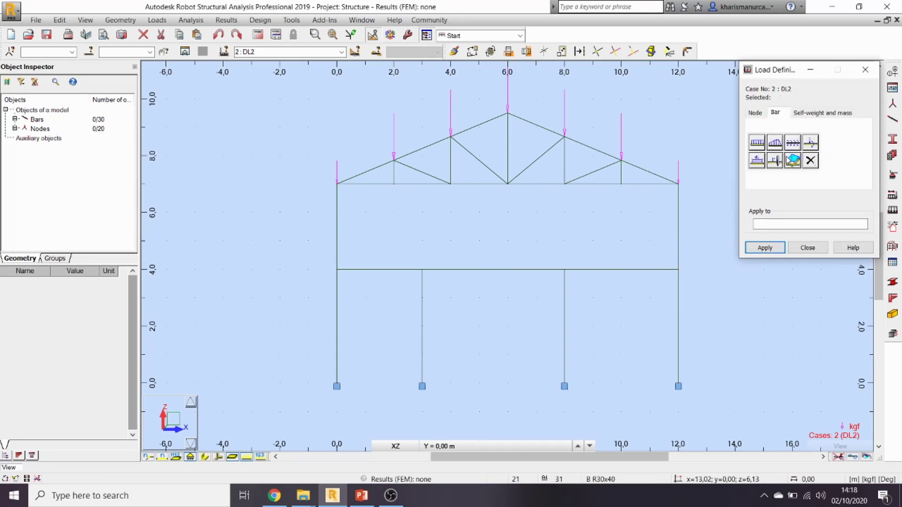
left_click(774, 142)
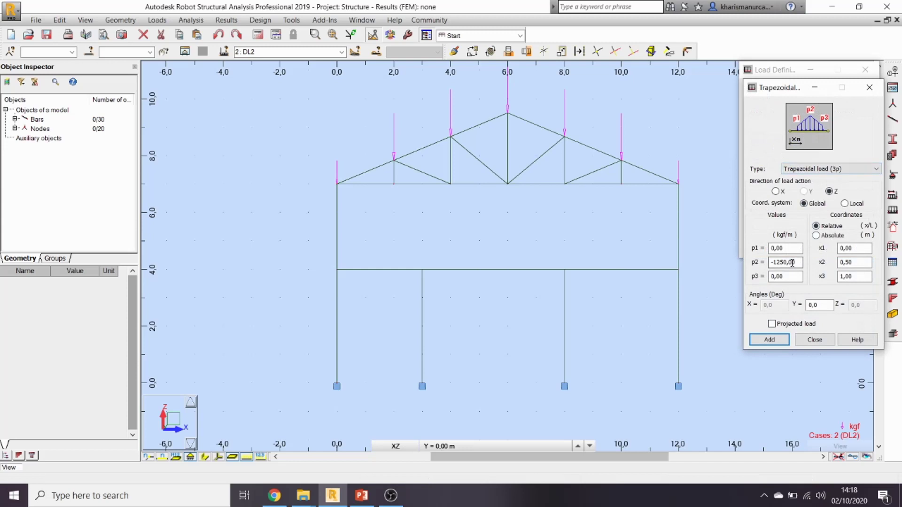
left_click_drag(800, 262, 755, 261)
type("-")
left_click(765, 344)
left_click(362, 269)
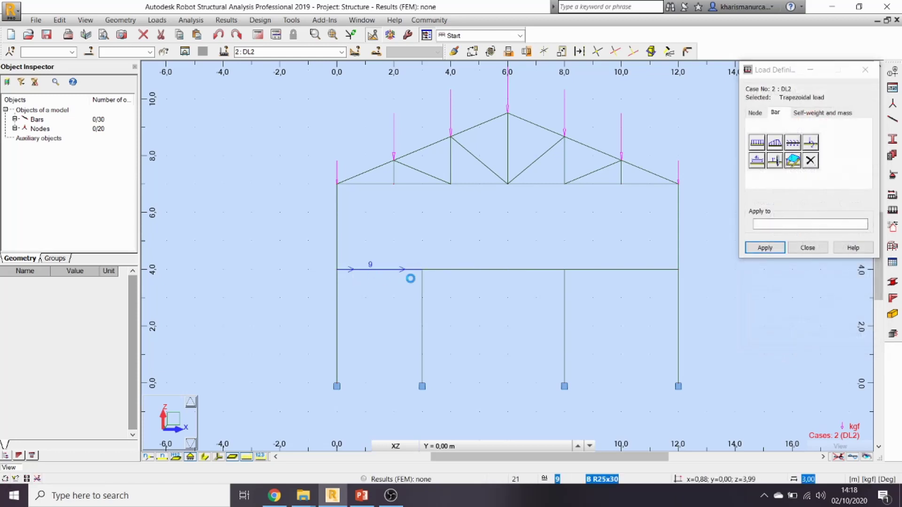
Apply a four-point trapezoidal load with p2 and p3 = -2000 kgf/m at x2 = 0.25 and x3 = 0.75 to the 5 m and 4 m beams.
left_click(774, 143)
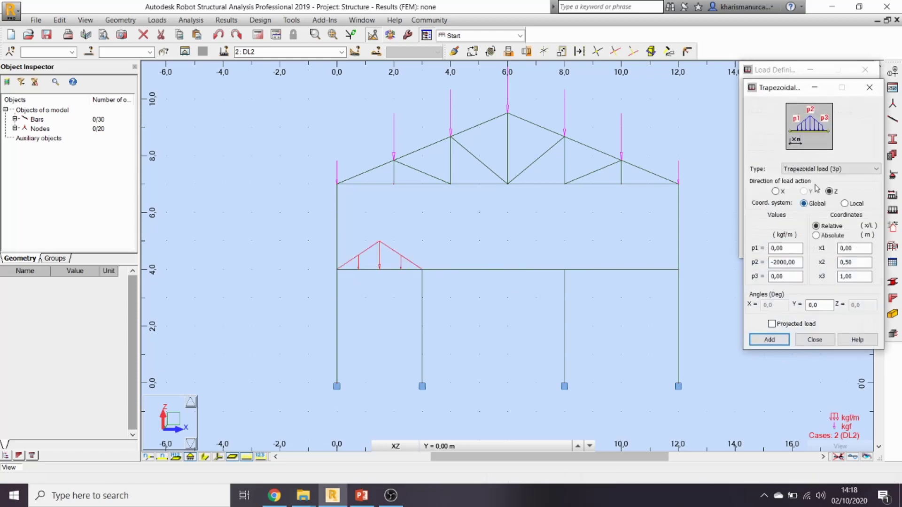
left_click(820, 169)
left_click(819, 193)
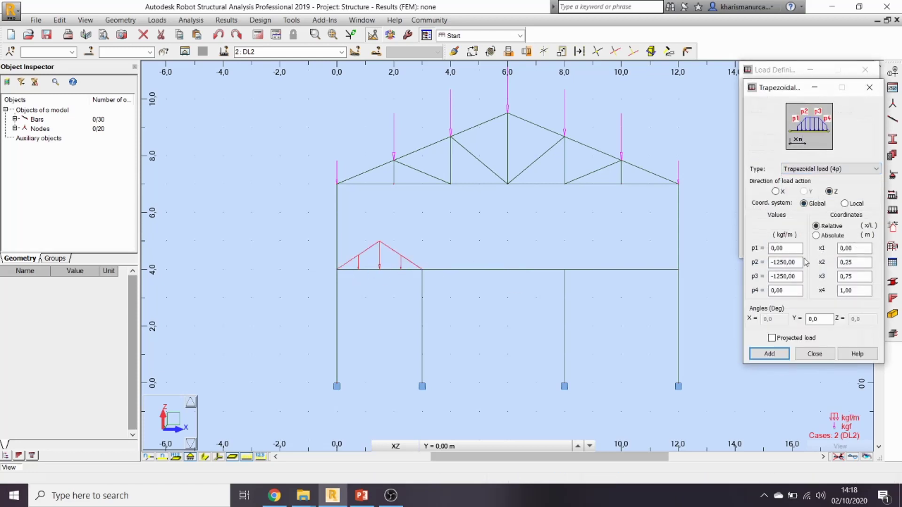
left_click_drag(802, 262, 755, 263)
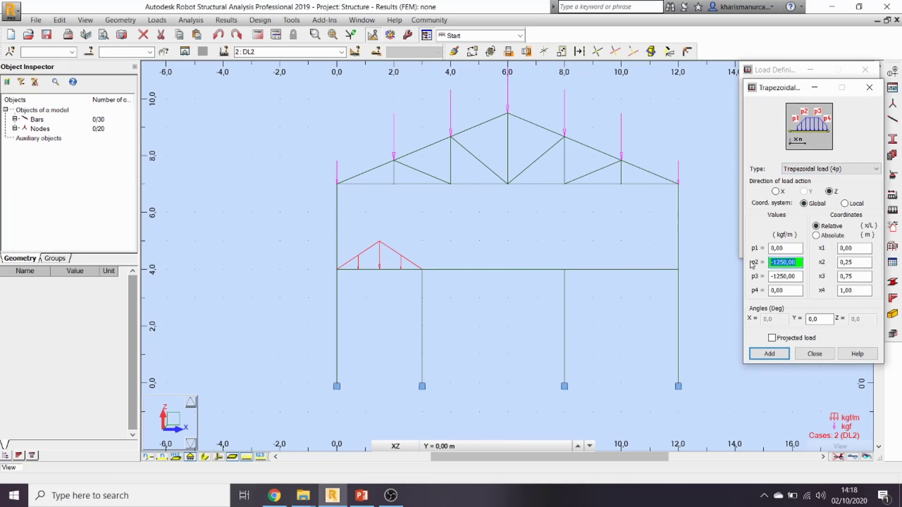
type("-2")
left_click(770, 354)
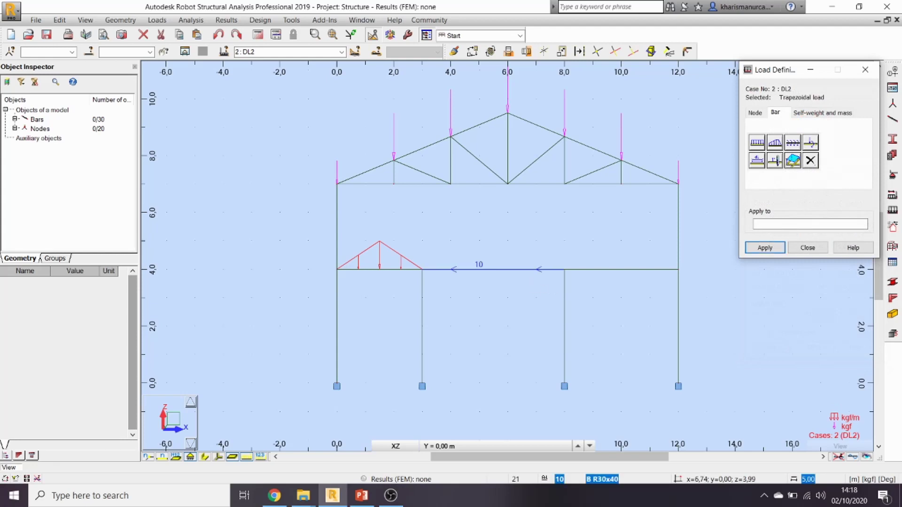
left_click(529, 269)
left_click(616, 269)
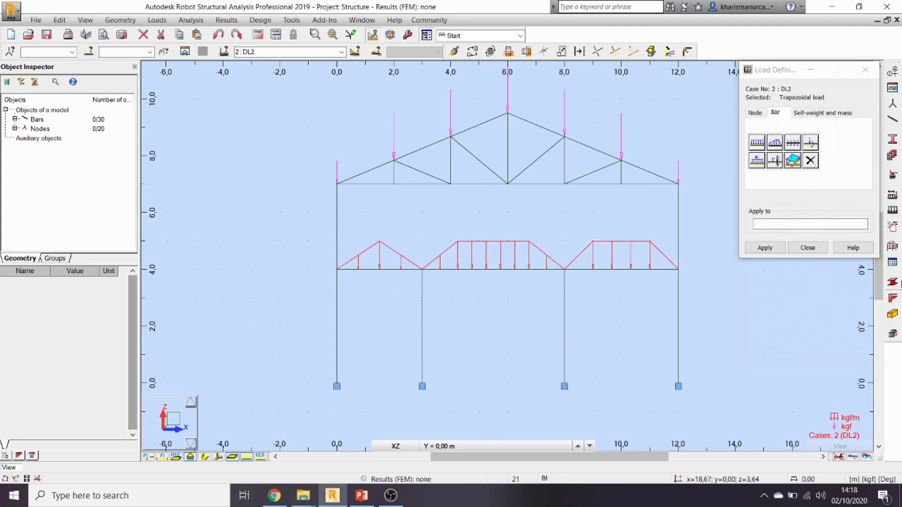
In load case LL1, apply a four-point trapezoidal load with p2 = -1250 kgf/m to the 5 m and 4 m beams.
left_click(342, 52)
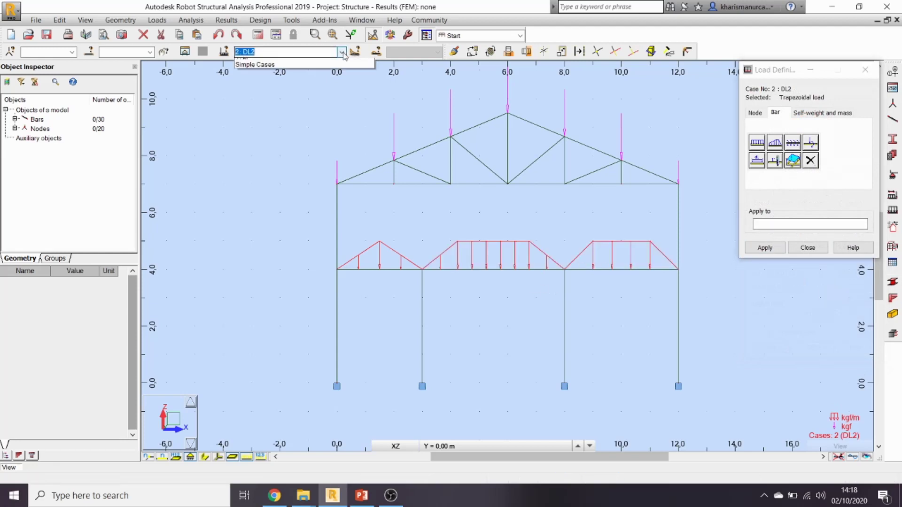
left_click(330, 81)
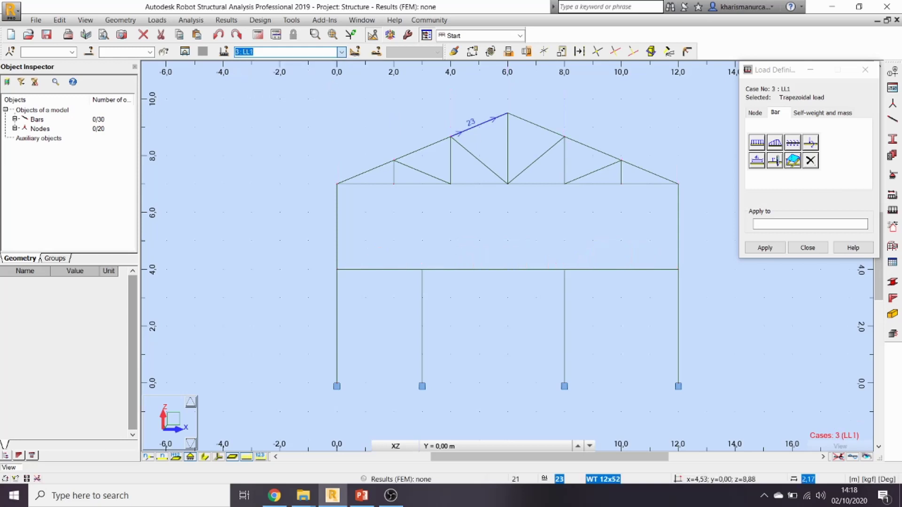
left_click(775, 143)
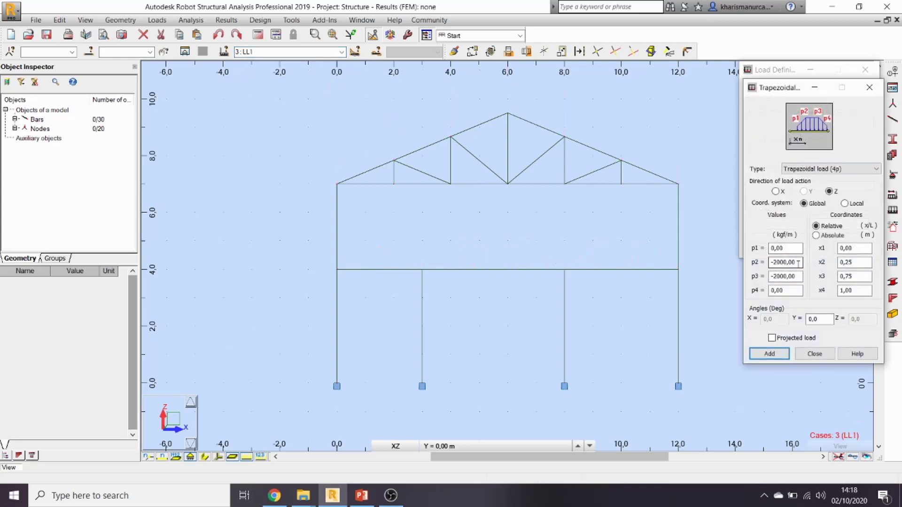
double_click(798, 263)
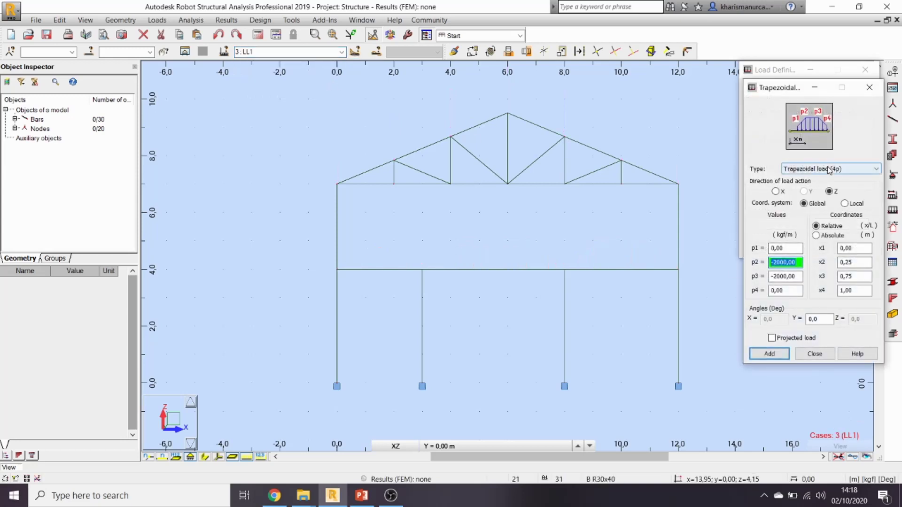
type("-12")
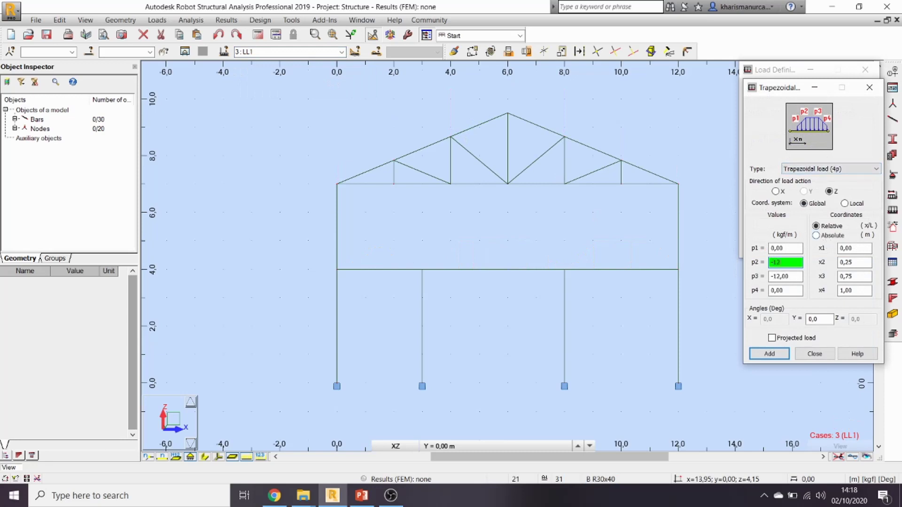
type("50")
left_click(769, 354)
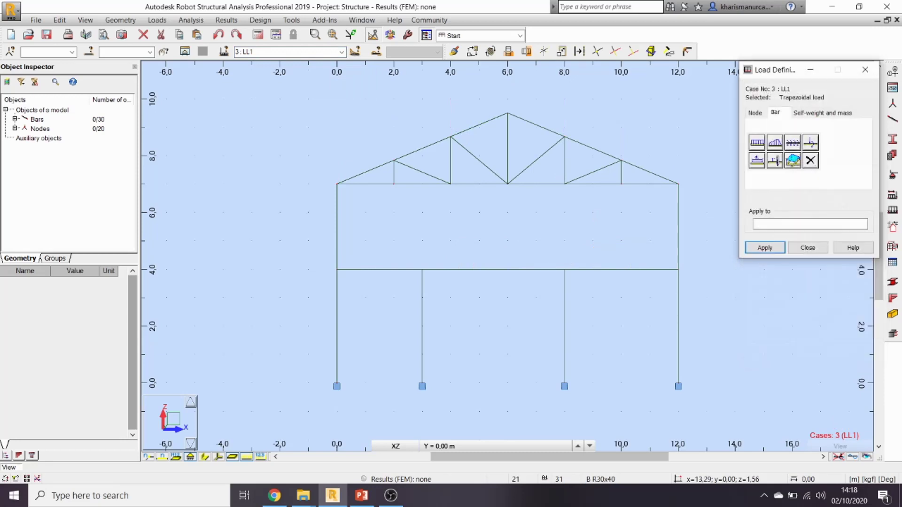
left_click(481, 269)
left_click(481, 269)
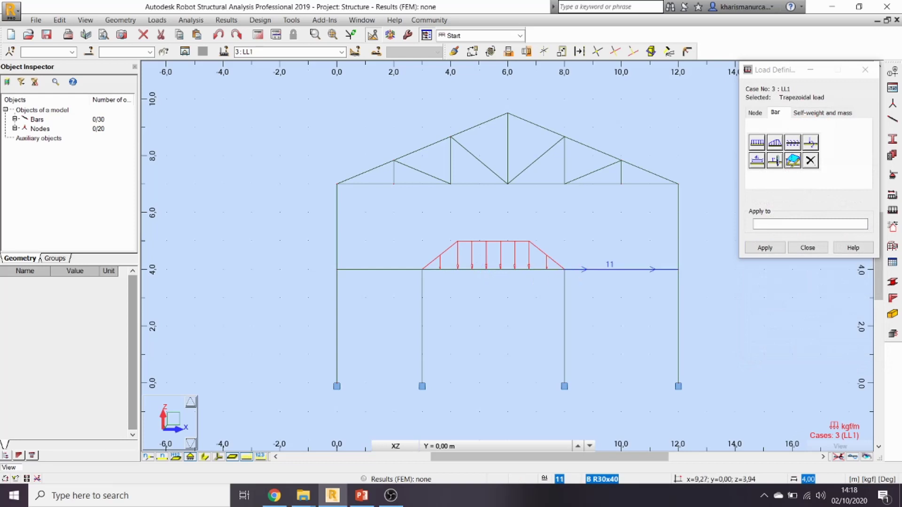
left_click(601, 270)
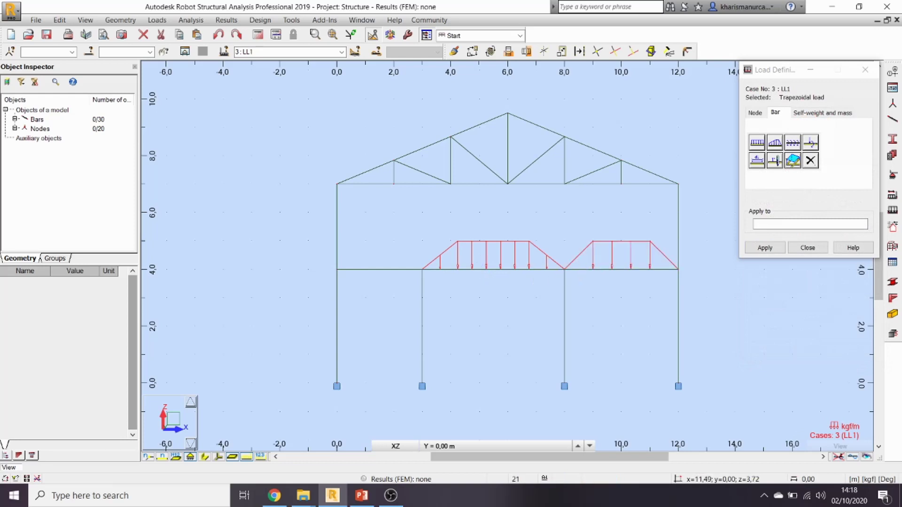
Apply a three-point trapezoidal load with p2 = -1250 kgf/m at relative position 0.50 to the 3 m beam in LL1.
left_click(814, 222)
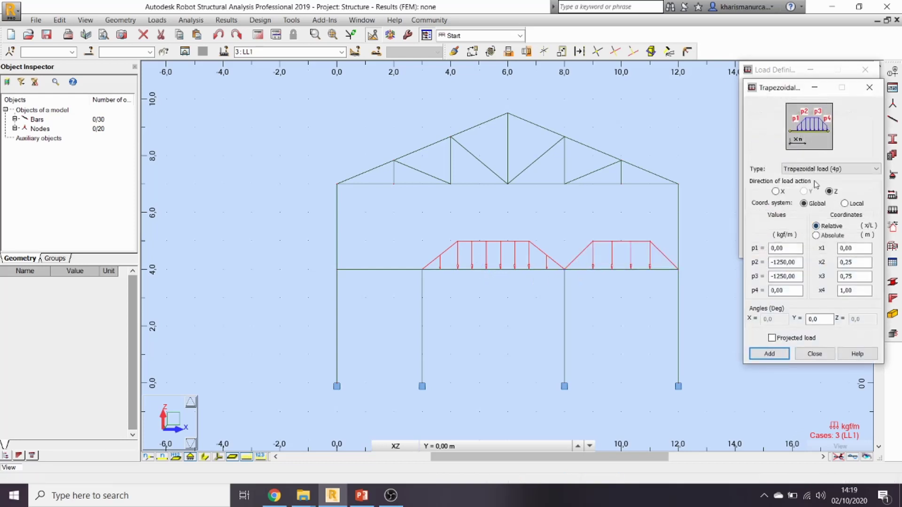
left_click(860, 173)
left_click(853, 188)
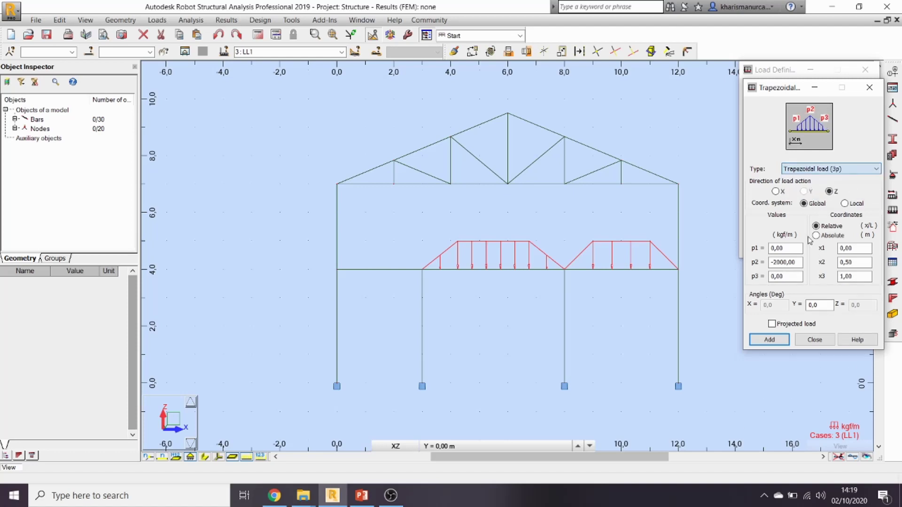
key("Tab")
type("-")
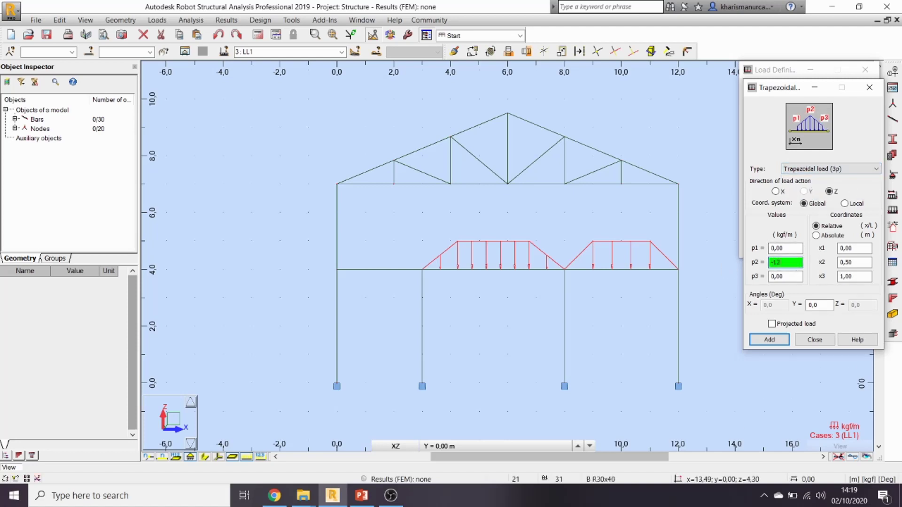
left_click(769, 340)
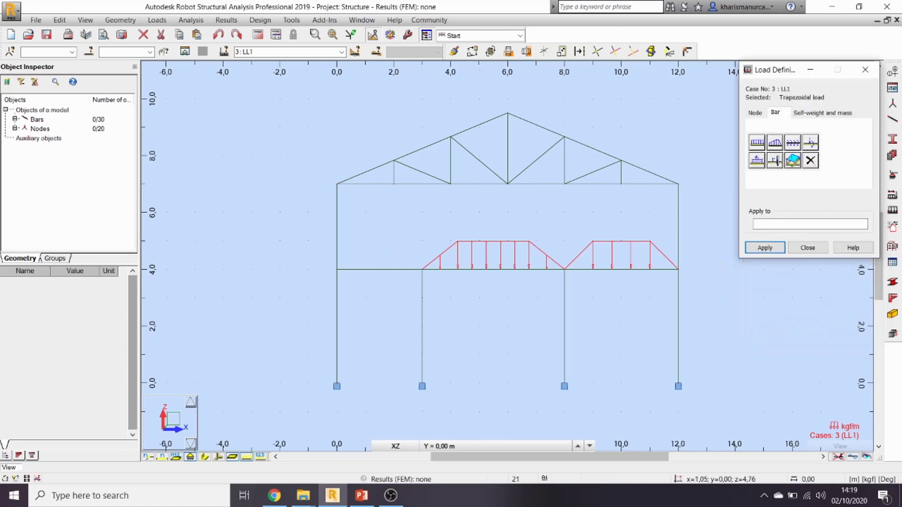
left_click(373, 270)
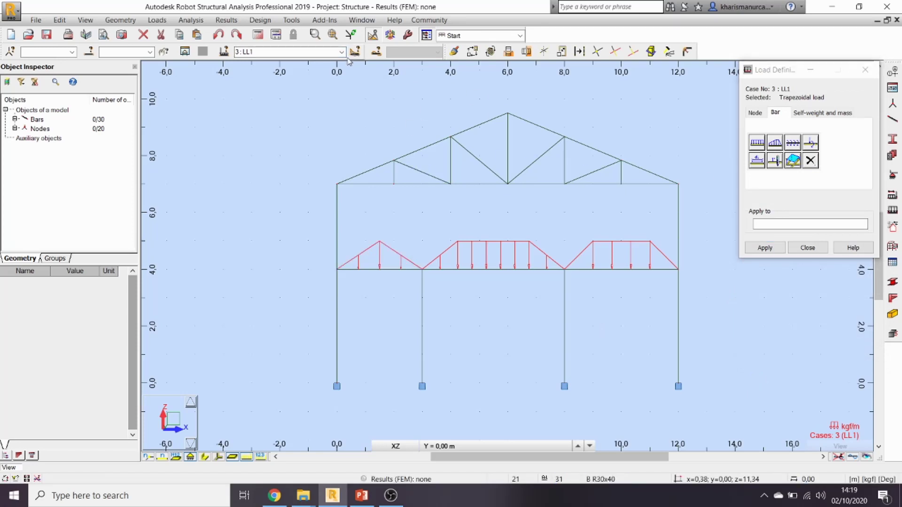
In load case Lr, apply a nodal force of Z = -200 kgf to the two end nodes of the truss.
left_click(335, 52)
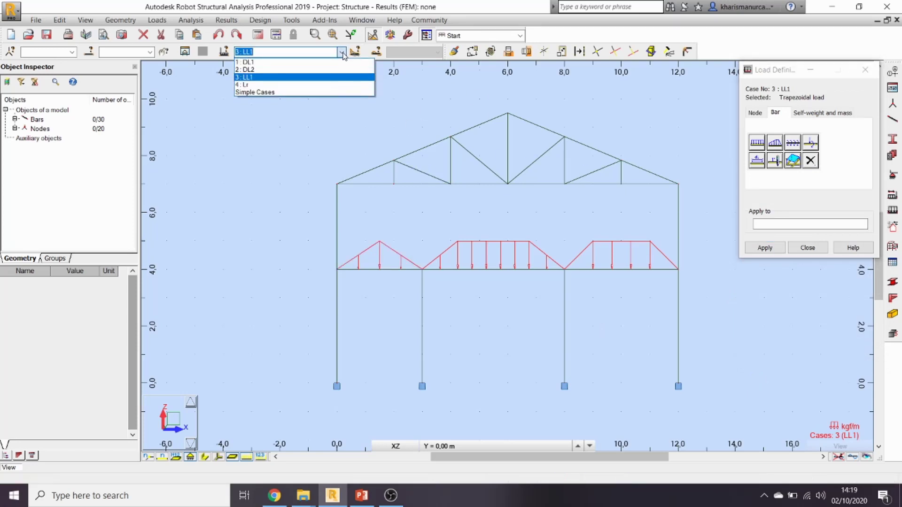
left_click(335, 85)
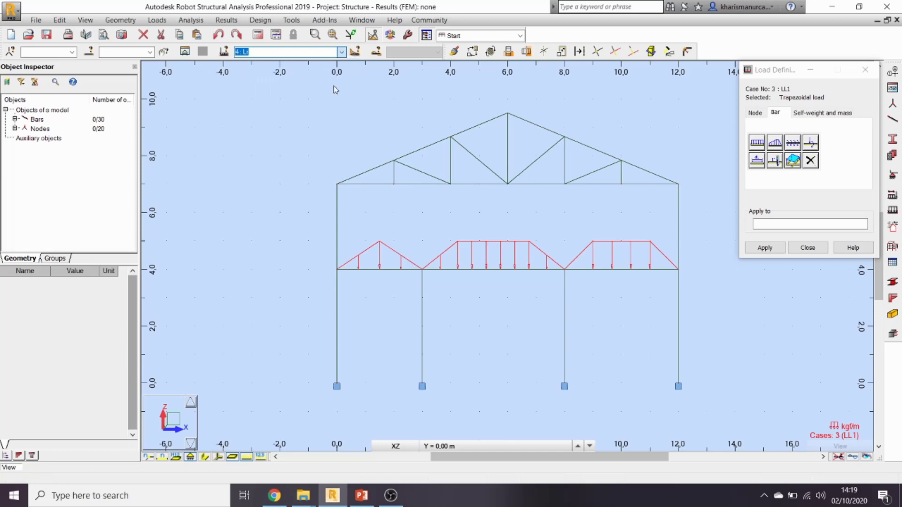
left_click(755, 113)
left_click(757, 142)
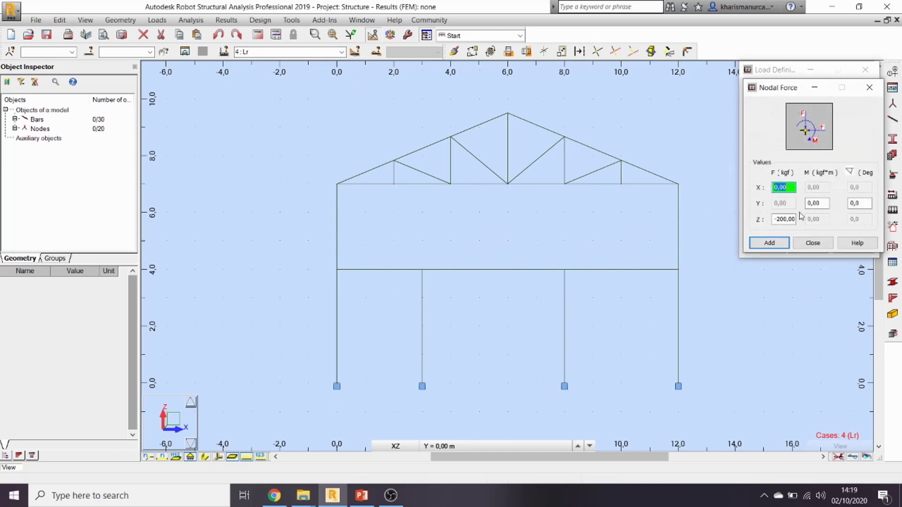
left_click(770, 242)
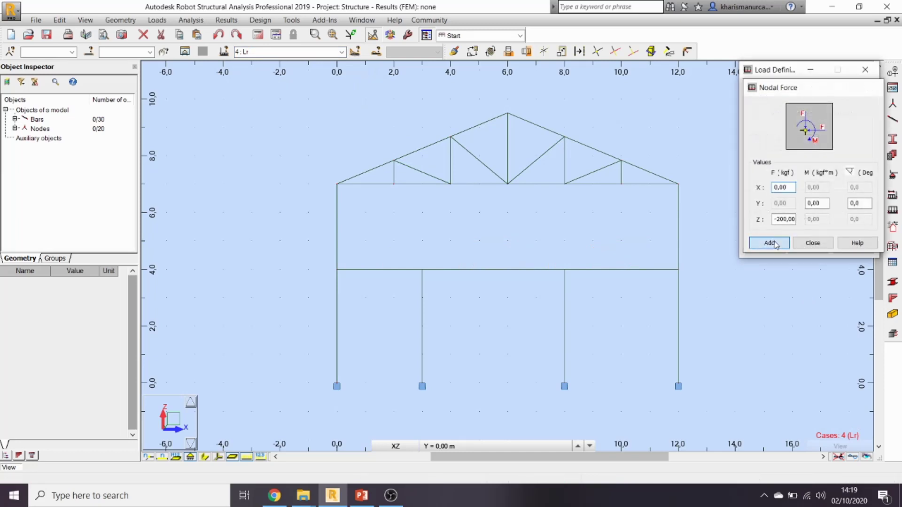
left_click(678, 183)
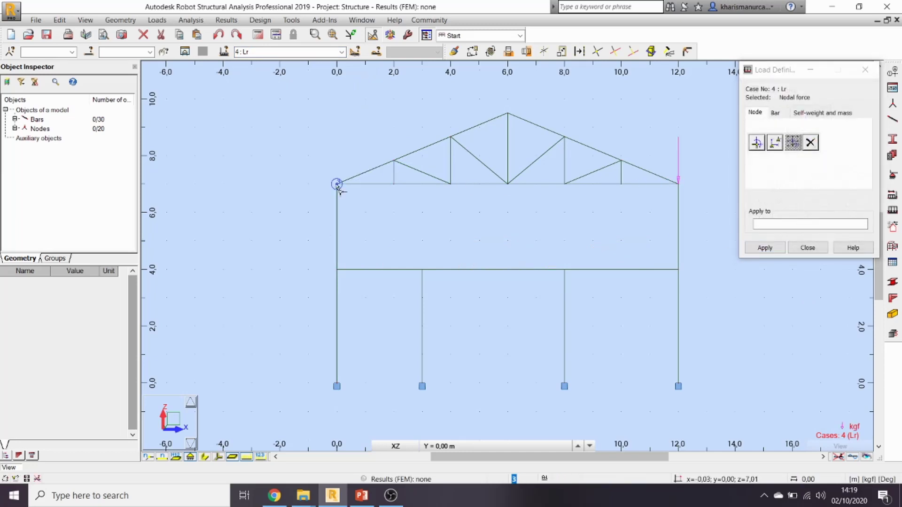
Apply a nodal force of Z = -400 kgf to the five upper truss nodes between the supports in Lr and finish load definition.
left_click(757, 142)
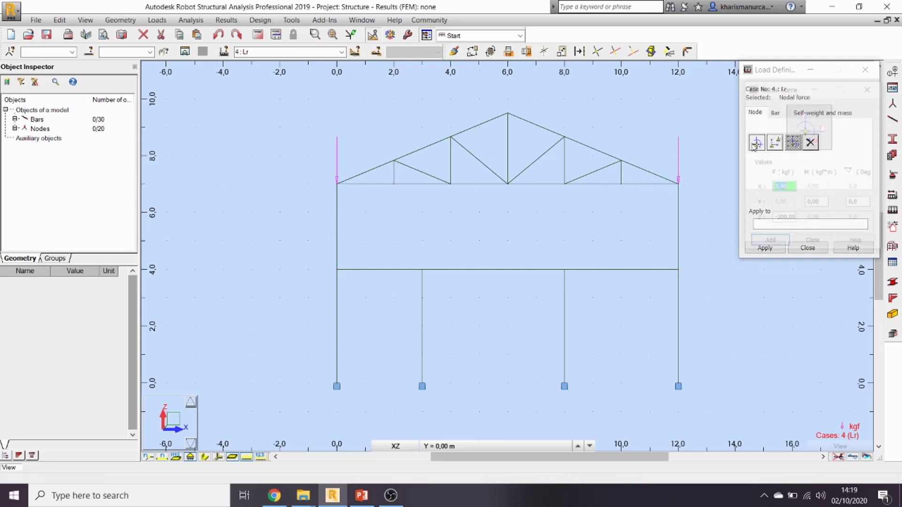
double_click(781, 219)
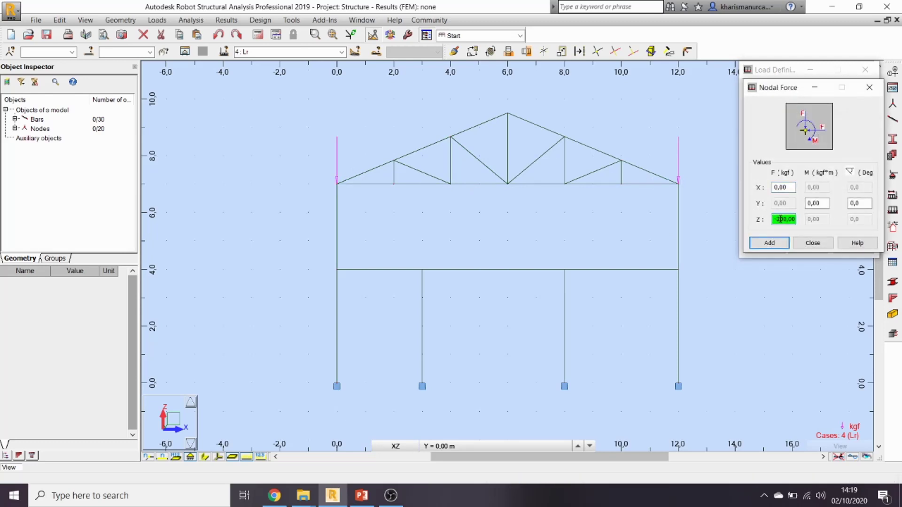
left_click(785, 242)
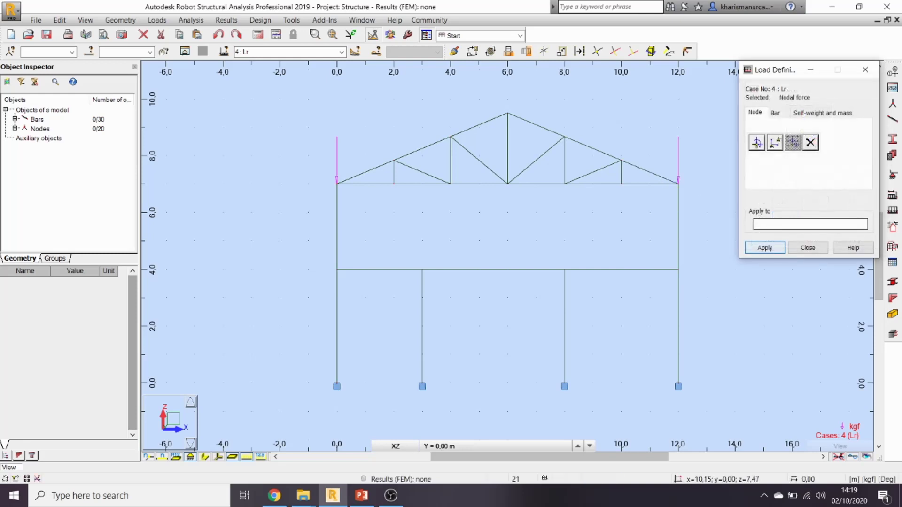
left_click(621, 160)
left_click(564, 136)
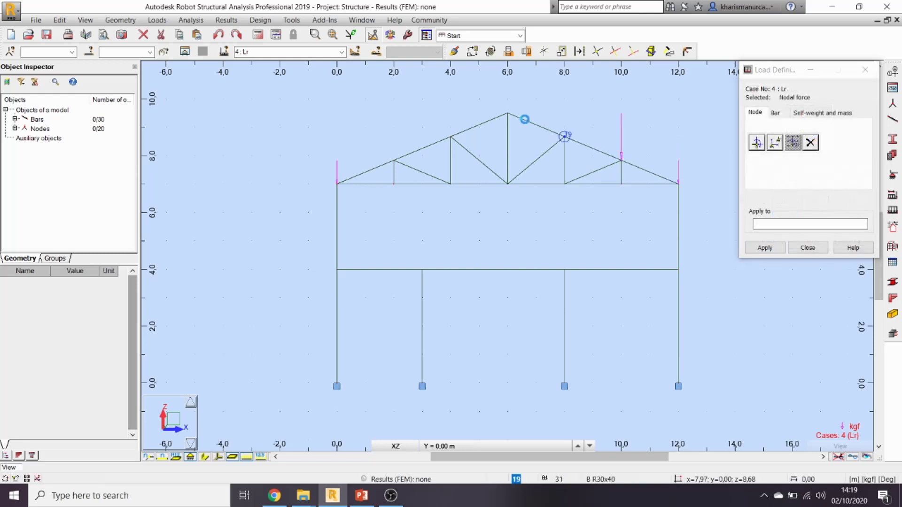
left_click(507, 113)
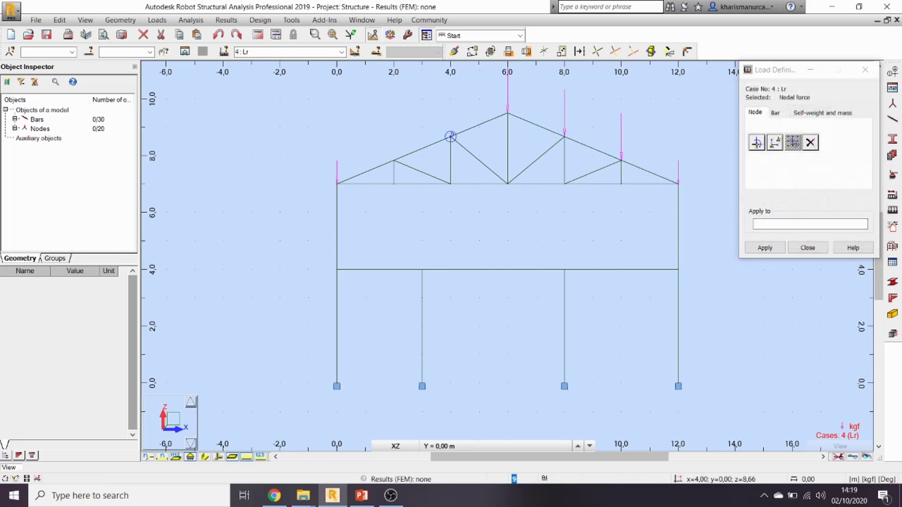
left_click(451, 137)
left_click(394, 160)
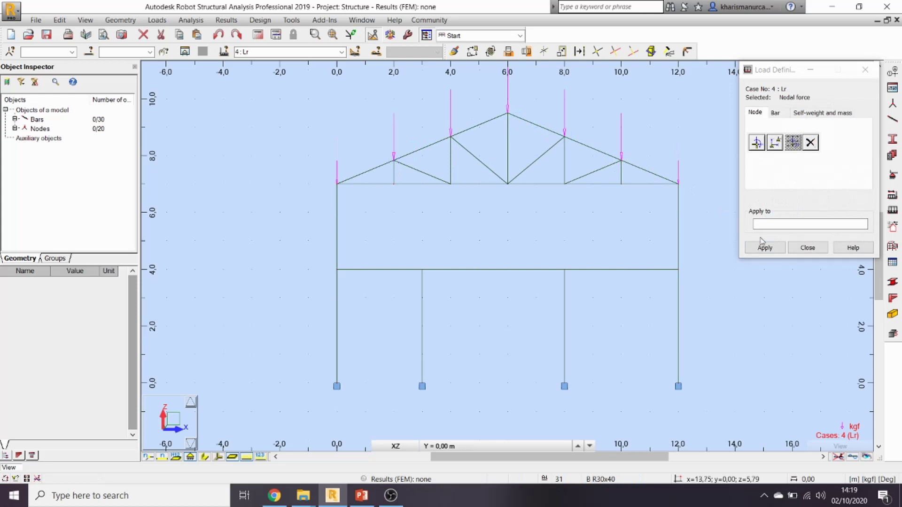
left_click(808, 247)
Review the loads applied to the frame in each load case: DL1, DL2, LL1 and Lr.
scroll(601, 217, "down", 2)
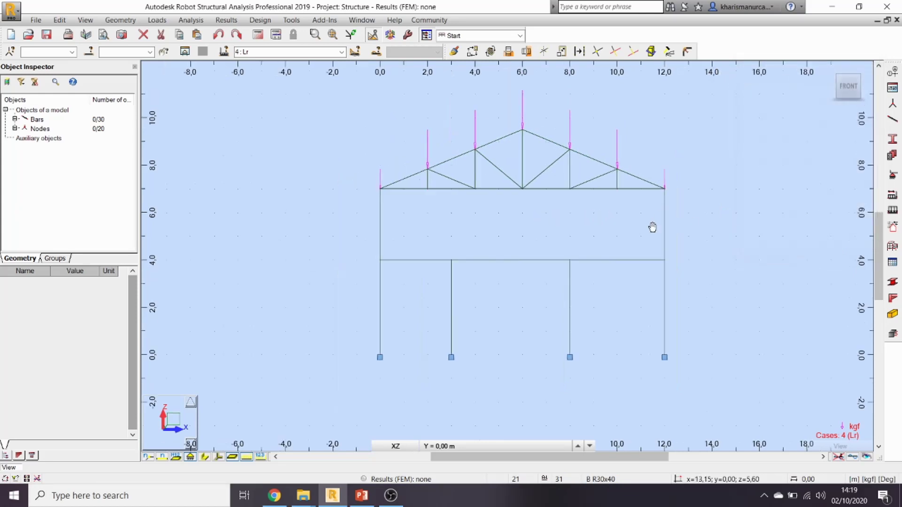
left_click(342, 52)
left_click(342, 62)
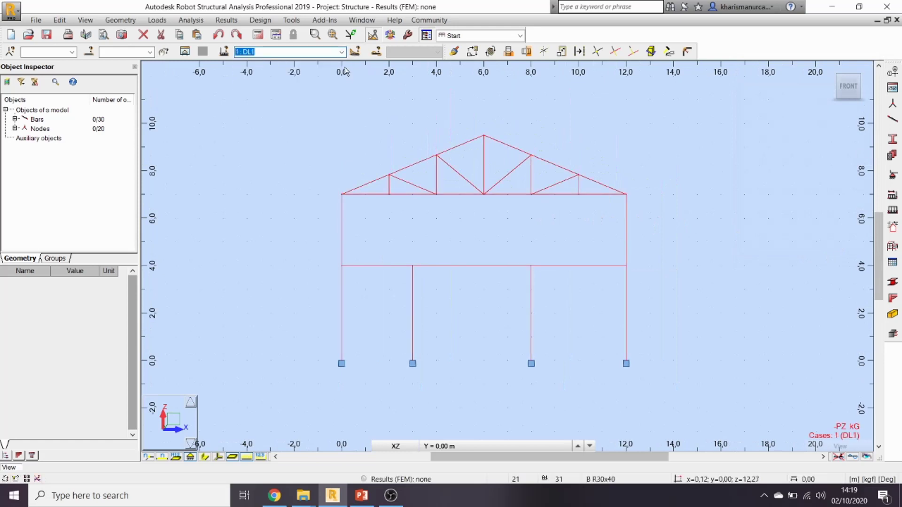
left_click(341, 52)
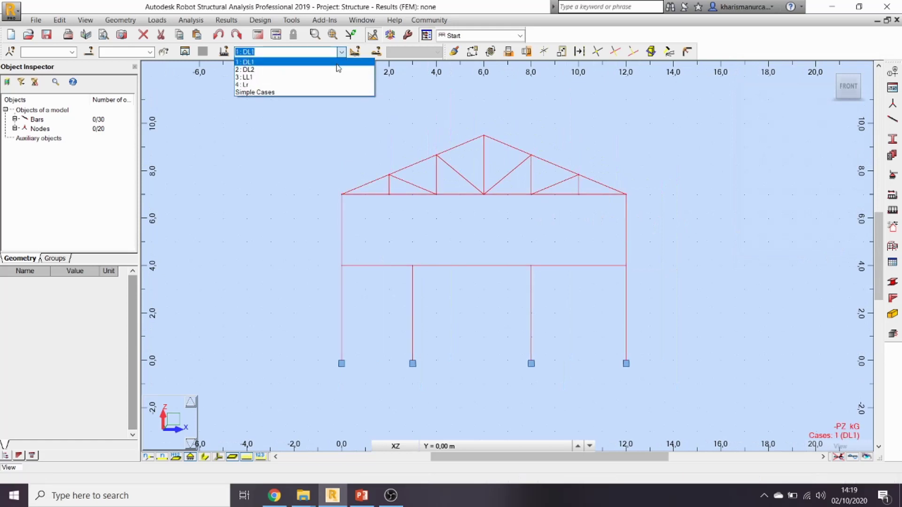
left_click(334, 71)
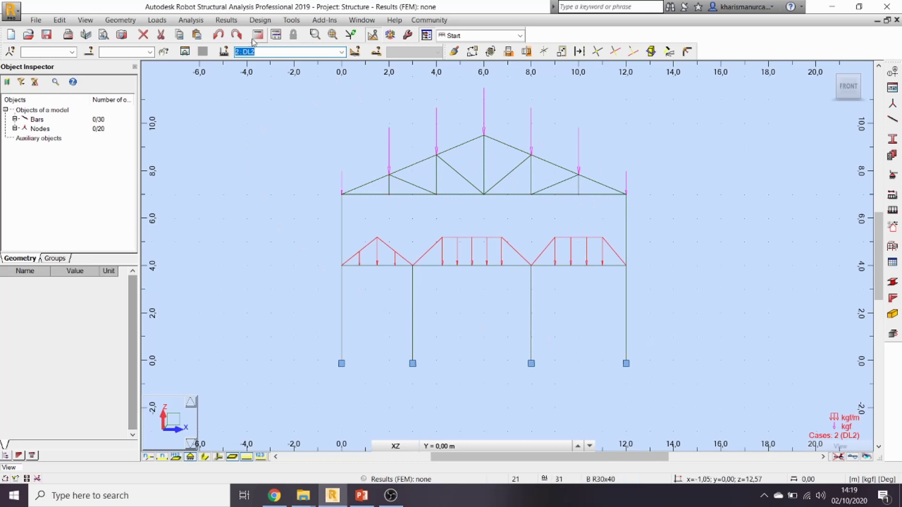
left_click(341, 52)
left_click(329, 78)
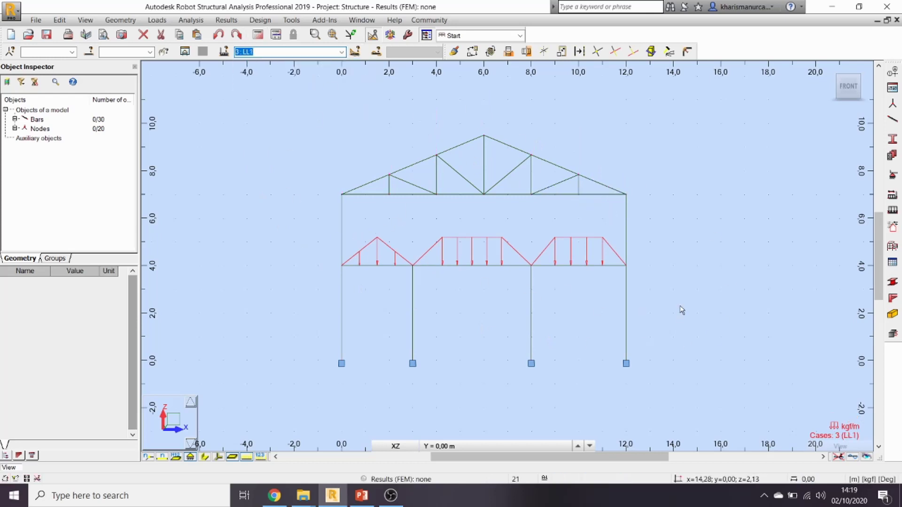
left_click(342, 52)
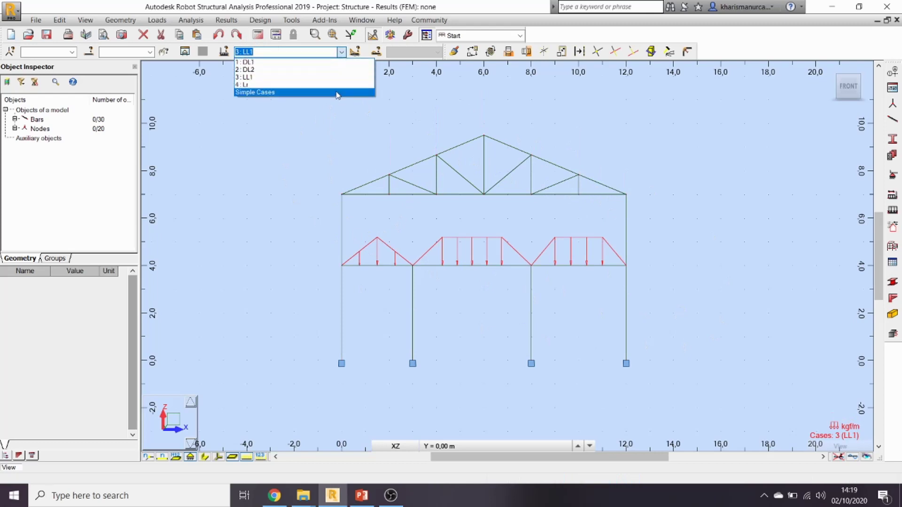
left_click(340, 85)
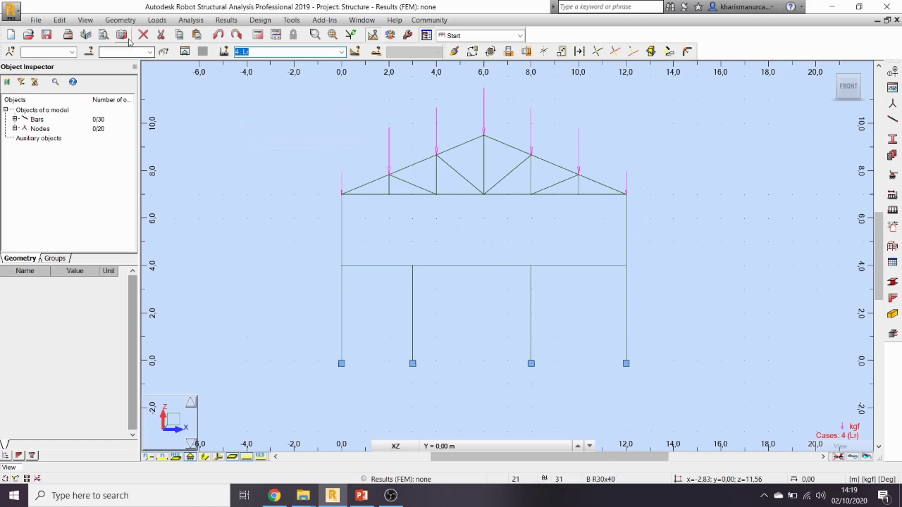
Start a manual load combination and copy the line "C1 = 1,4DL" from the exercise slide in PowerPoint.
left_click(151, 21)
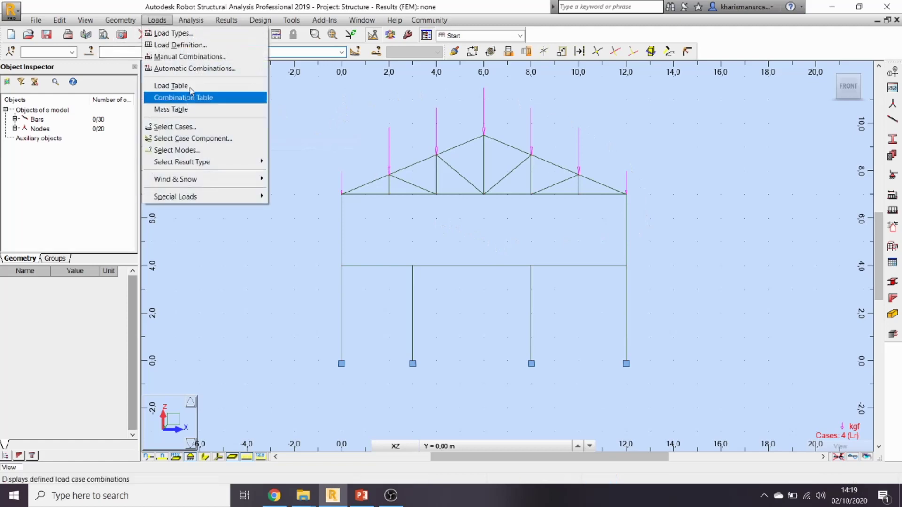
left_click(178, 58)
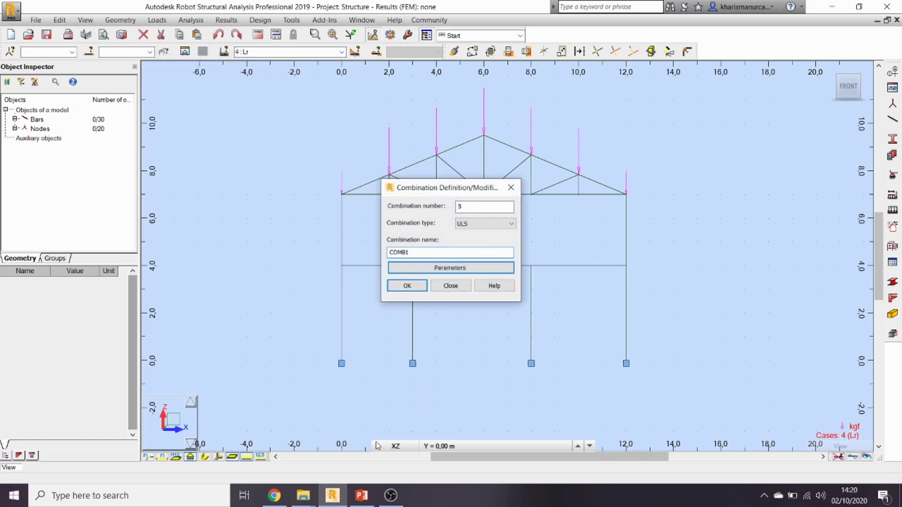
left_click(362, 495)
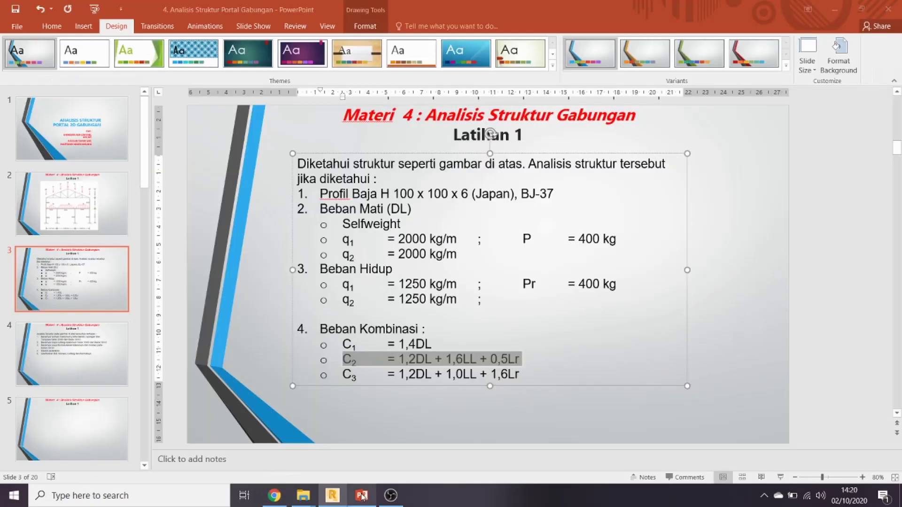
left_click_drag(430, 345, 343, 347)
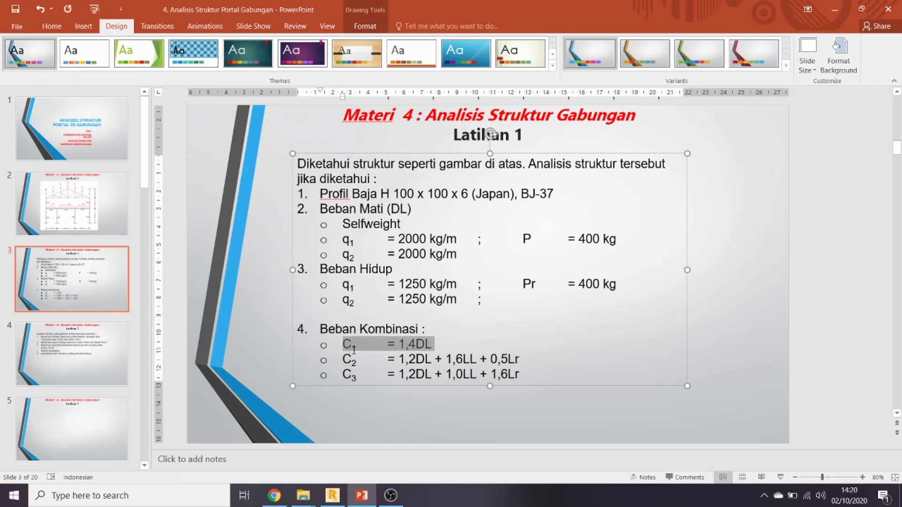
left_click(835, 9)
Name combination 5 "C1 = 1,4DL", tidy the spacing in the name, and create it as a ULS combination.
left_click_drag(410, 252, 381, 251)
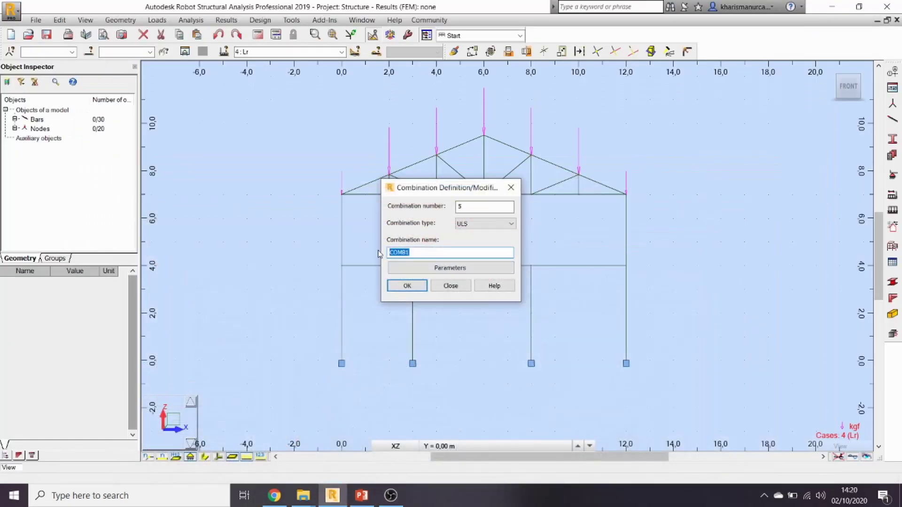
key("End")
left_click(361, 496)
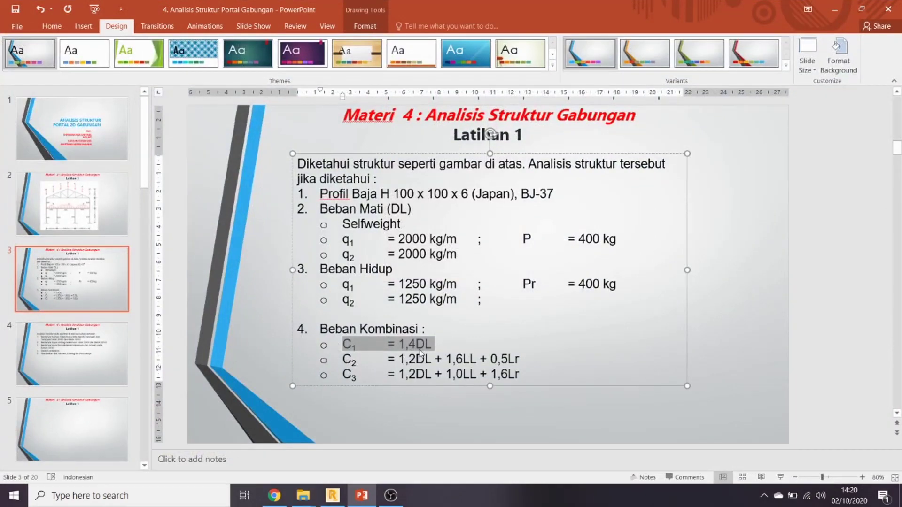
left_click(834, 9)
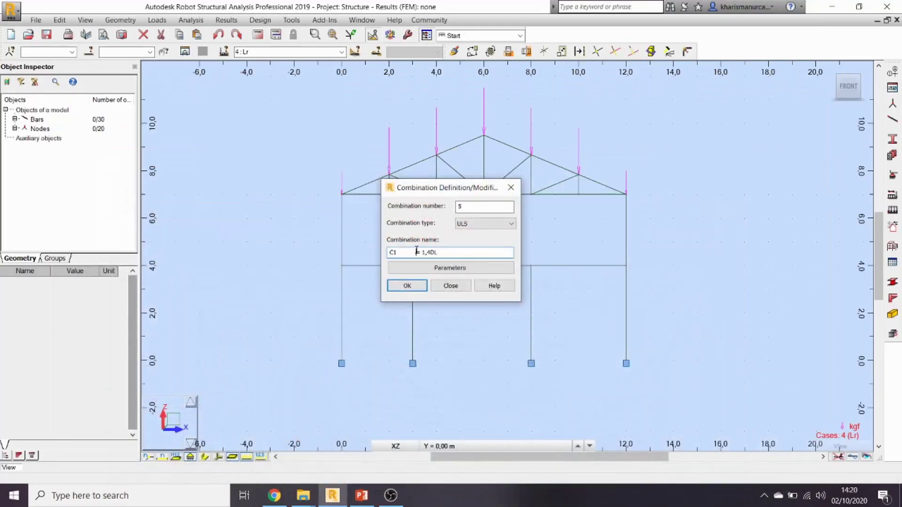
key("BackSpace")
key("BackSpace")
key("BackSpace")
key("BackSpace")
key("BackSpace")
key("BackSpace")
key("BackSpace")
key("BackSpace")
key("BackSpace")
key("BackSpace")
left_click(418, 285)
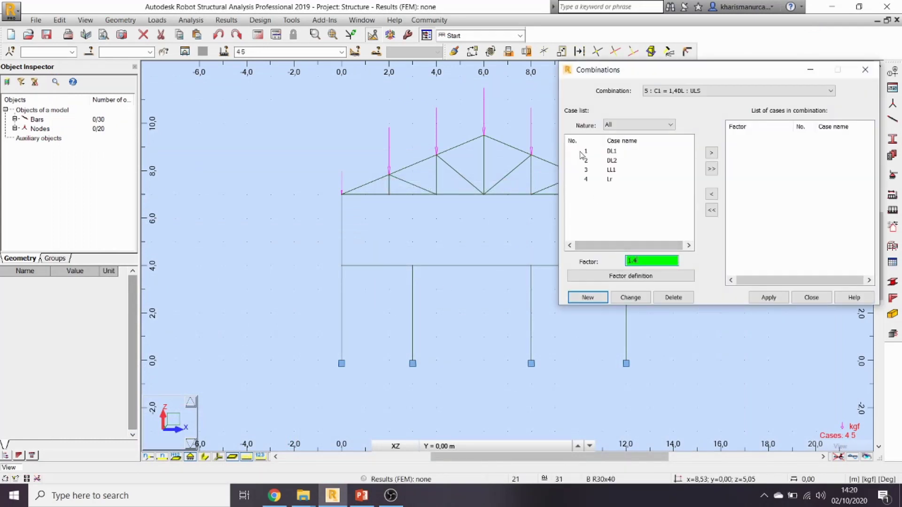
Add cases DL1 and DL2 to combination C1 with a factor of 1.4 and apply it.
left_click(587, 151)
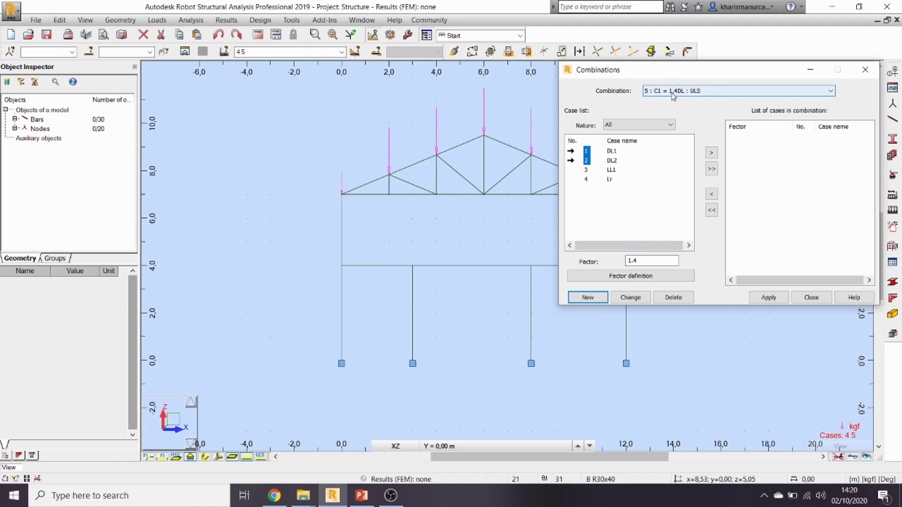
left_click(711, 152)
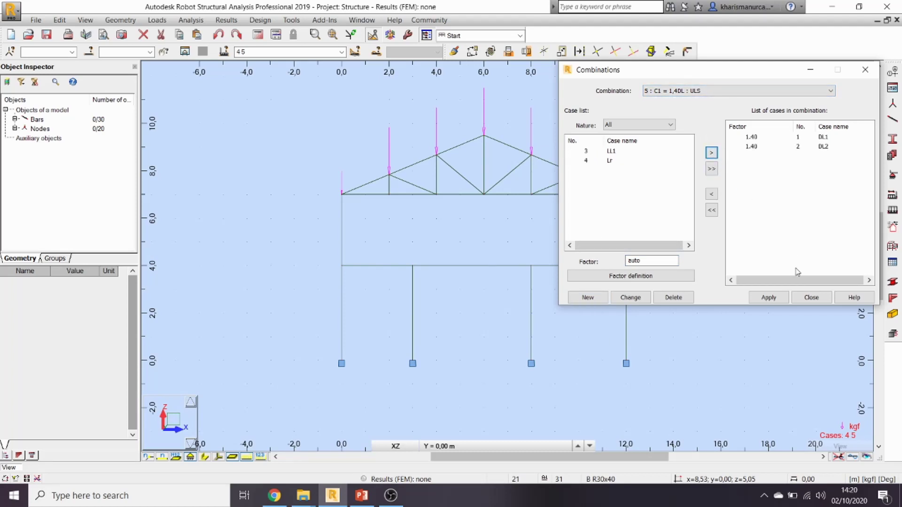
left_click(774, 299)
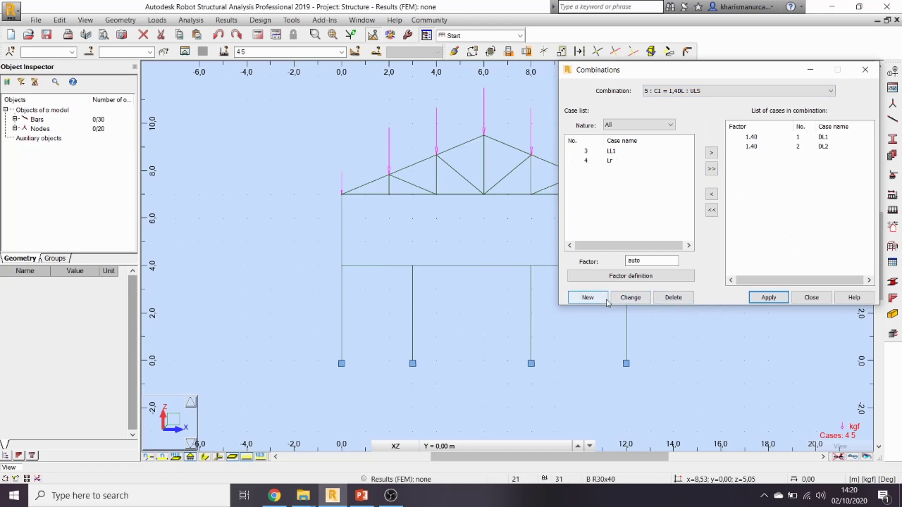
Start a new manual combination numbered 6 and copy the line "C2 = 1,2DL + 1,6LL + 0,5Lr" from the exercise slide in PowerPoint.
left_click(588, 298)
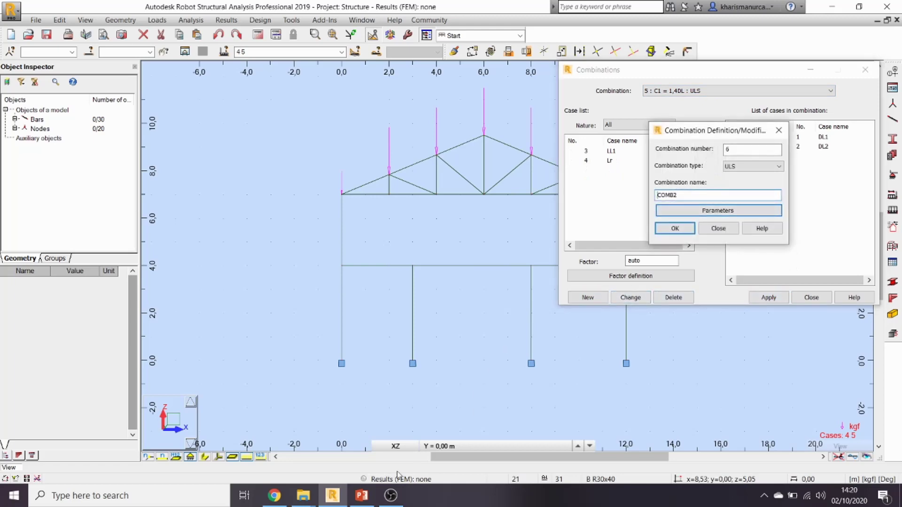
left_click(361, 496)
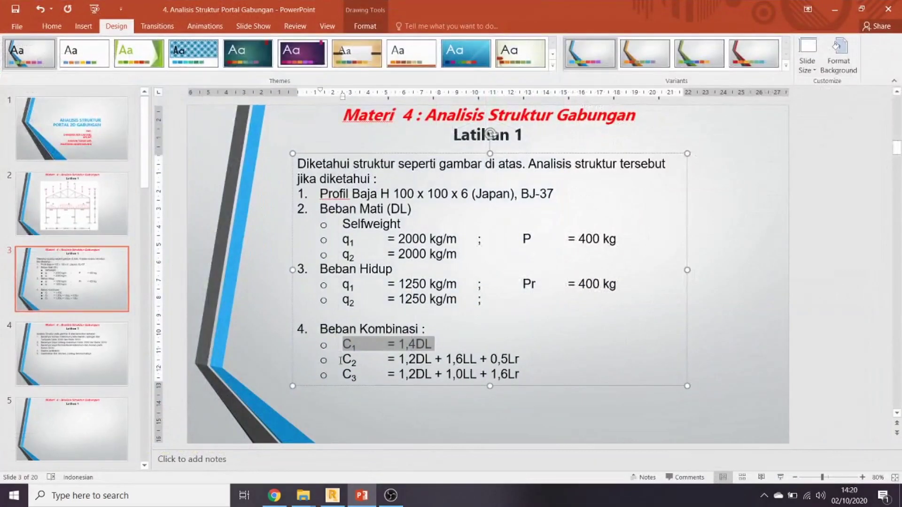
left_click_drag(341, 360, 517, 357)
key("ctrl+c")
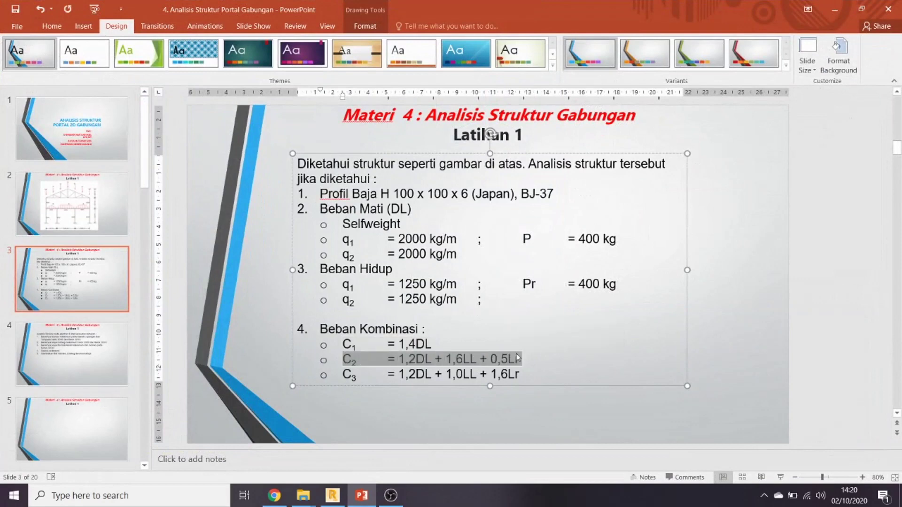
Return to Robot Structural Analysis and create ULS combination 6 named "C2 = 1,2DL + 1,6LL + 0,5Lr", removing the extra spacing from the pasted name.
left_click(835, 9)
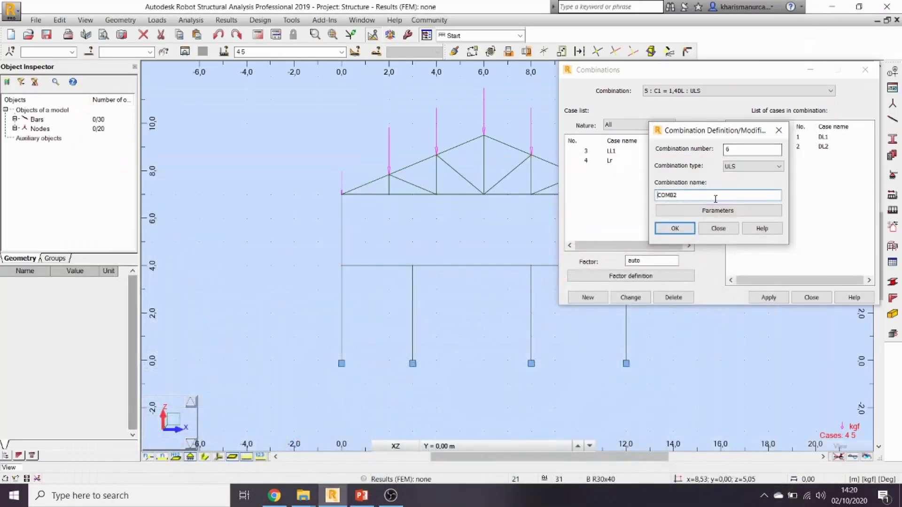
left_click_drag(715, 198, 630, 196)
key("ctrl+v")
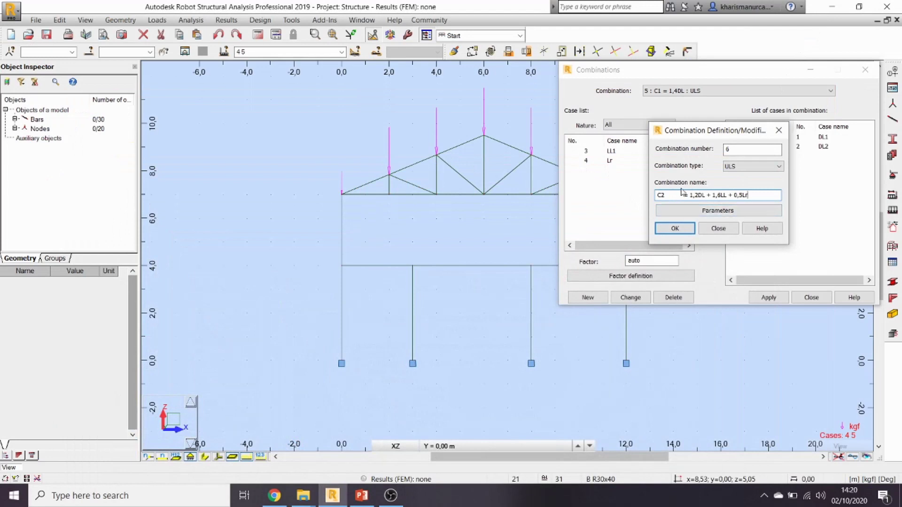
key("BackSpace")
left_click(676, 229)
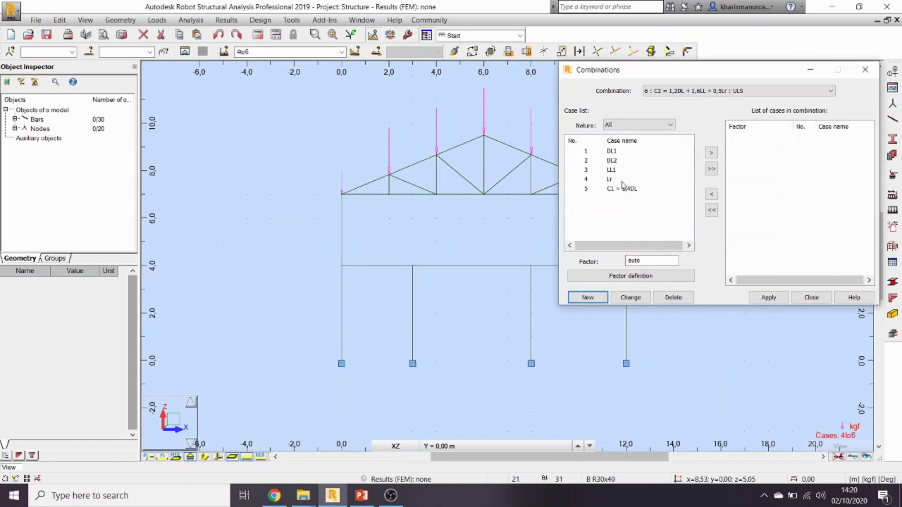
Add DL1 and DL2 with factor 1.2, LL1 with 1.6 and Lr with 0.5 to combination C2 and apply it.
left_click(585, 151)
left_click(712, 154)
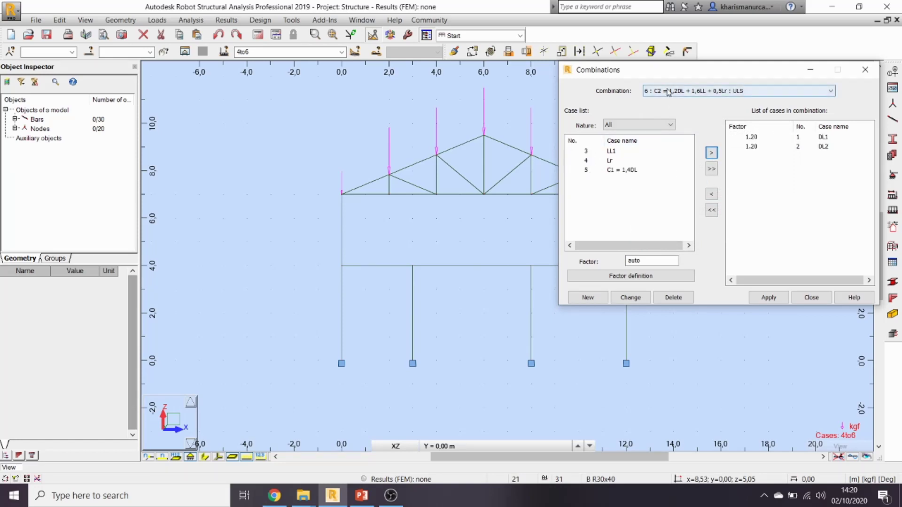
left_click(587, 152)
left_click(713, 153)
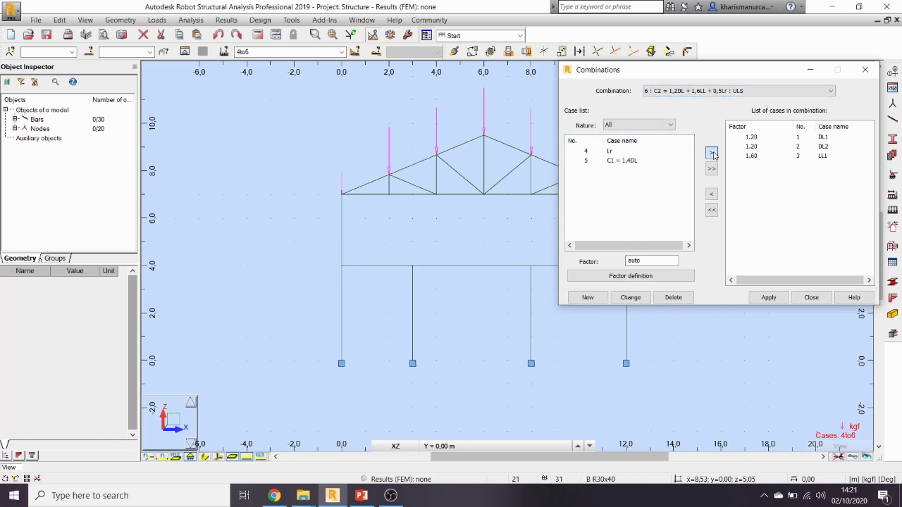
left_click_drag(649, 258, 622, 262)
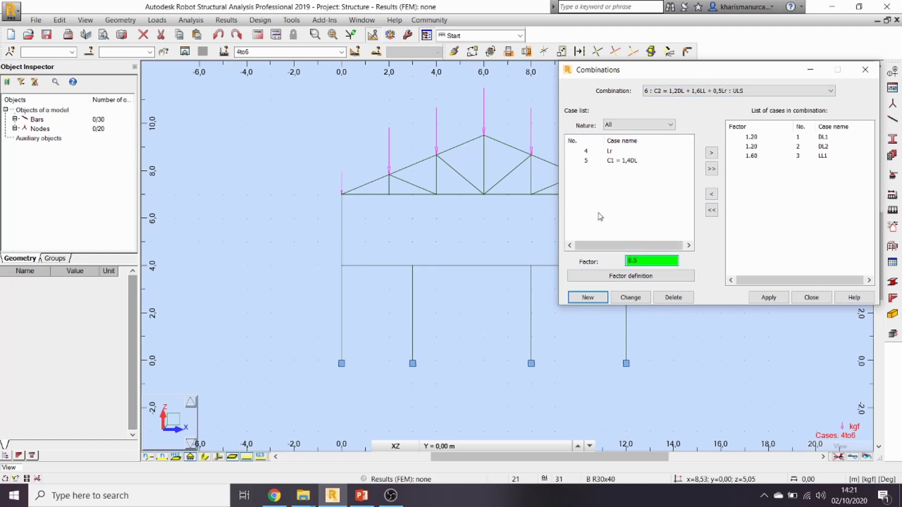
left_click(588, 151)
left_click(712, 153)
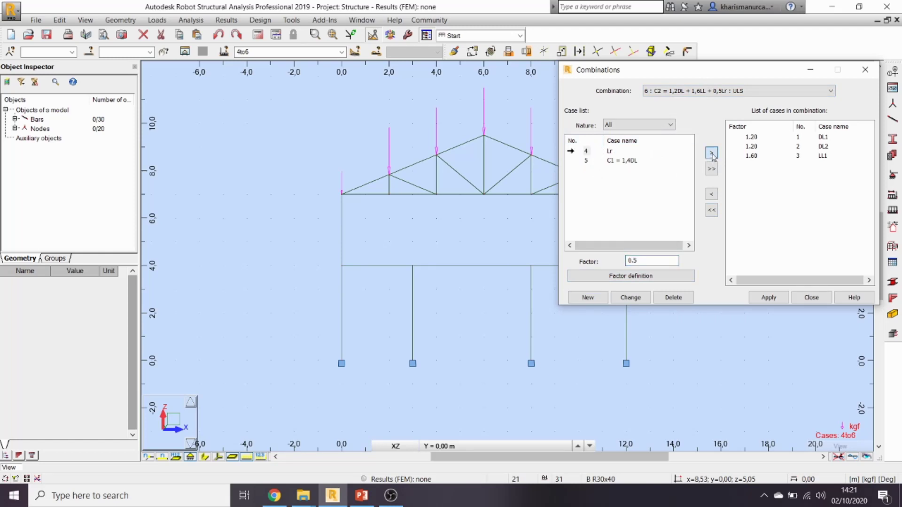
left_click(768, 298)
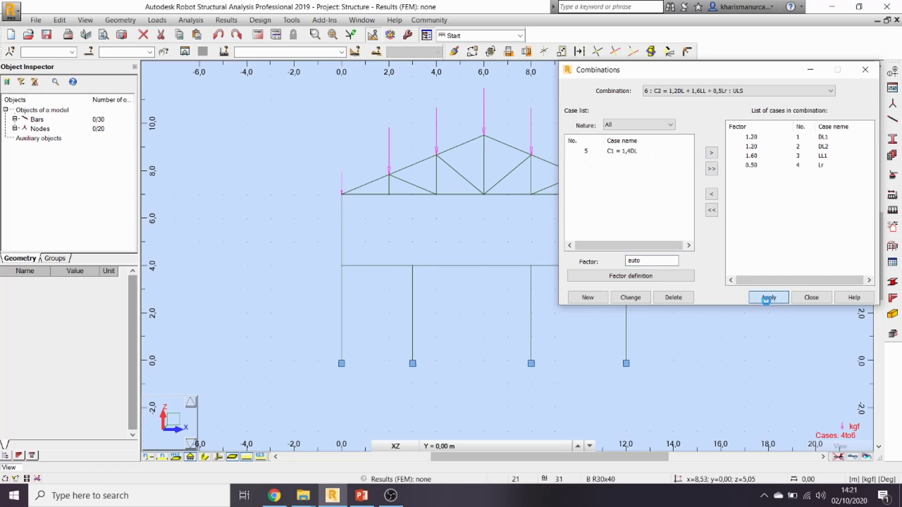
Start a new manual combination numbered 7 and copy the line "C3 = 1,2DL + 1,0LL + 1,6Lr" from the exercise slide in PowerPoint.
left_click(588, 298)
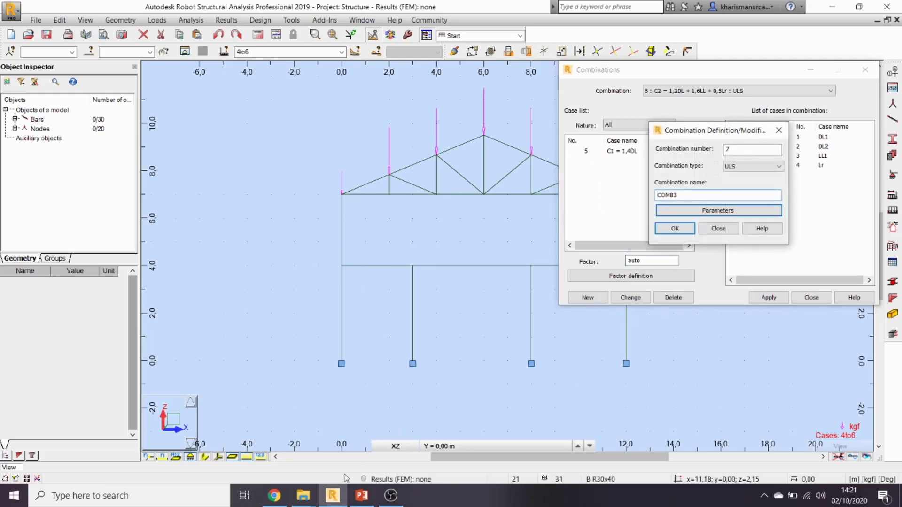
left_click(361, 497)
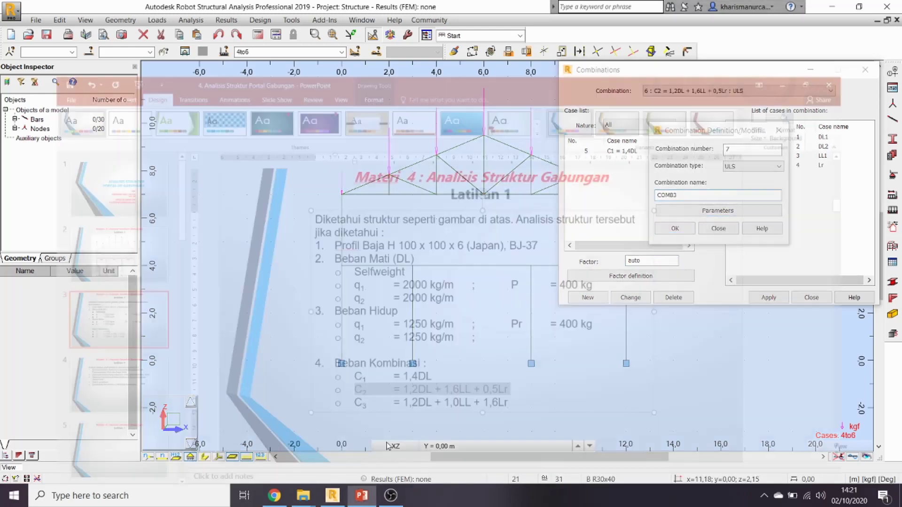
left_click_drag(386, 374, 512, 374)
key("ctrl+c")
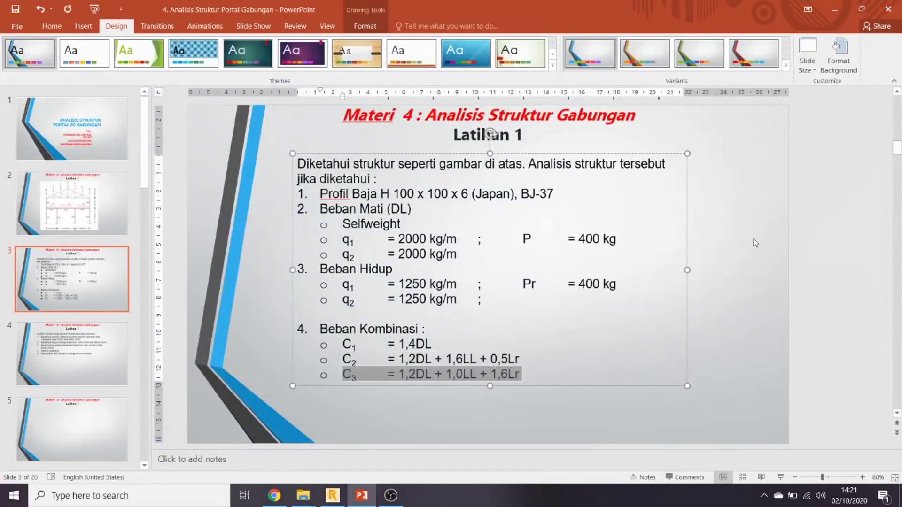
Return to Robot Structural Analysis and create ULS combination 7 named "C3 = 1,2DL + 1,0LL + 1,6Lr", removing the extra spacing from the pasted name.
left_click(834, 8)
left_click_drag(709, 196, 652, 198)
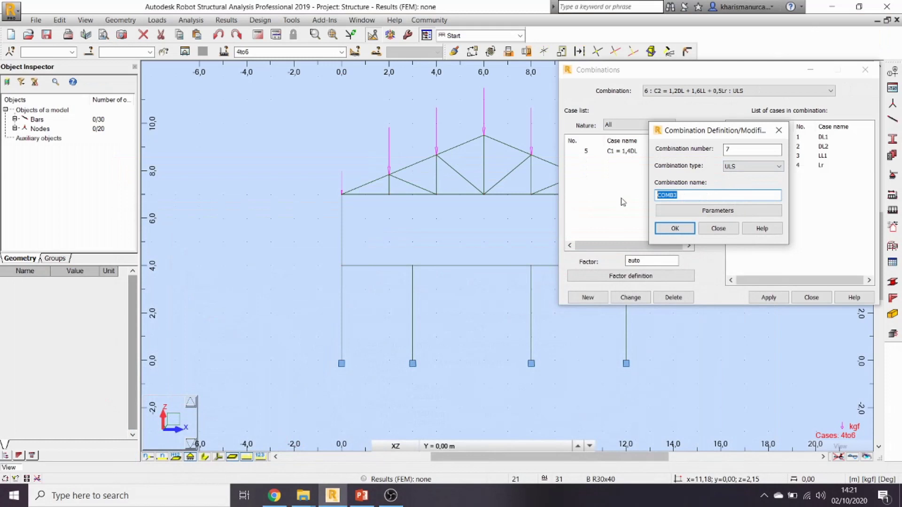
key("ctrl+v")
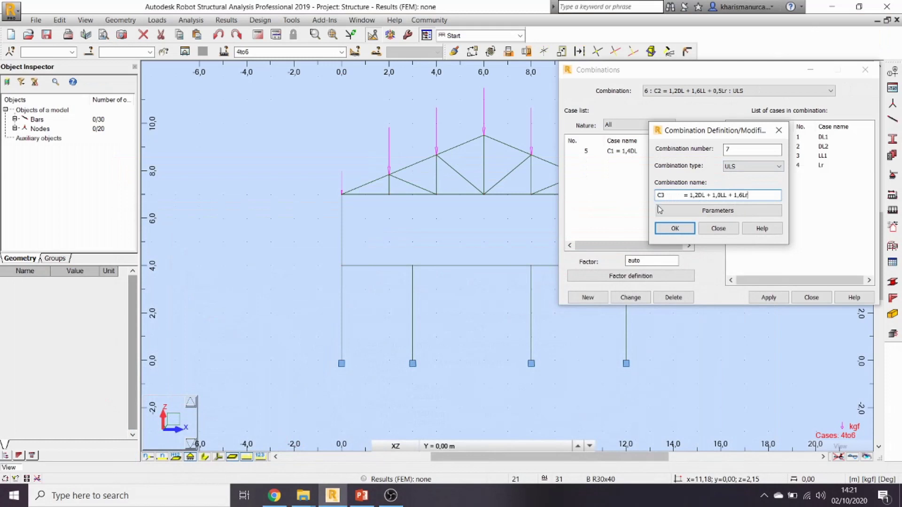
left_click(684, 194)
key("BackSpace")
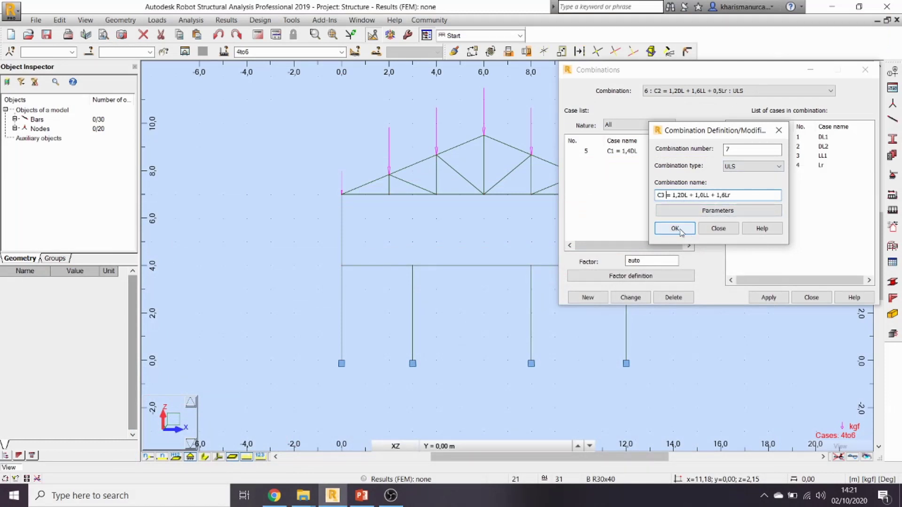
left_click(675, 228)
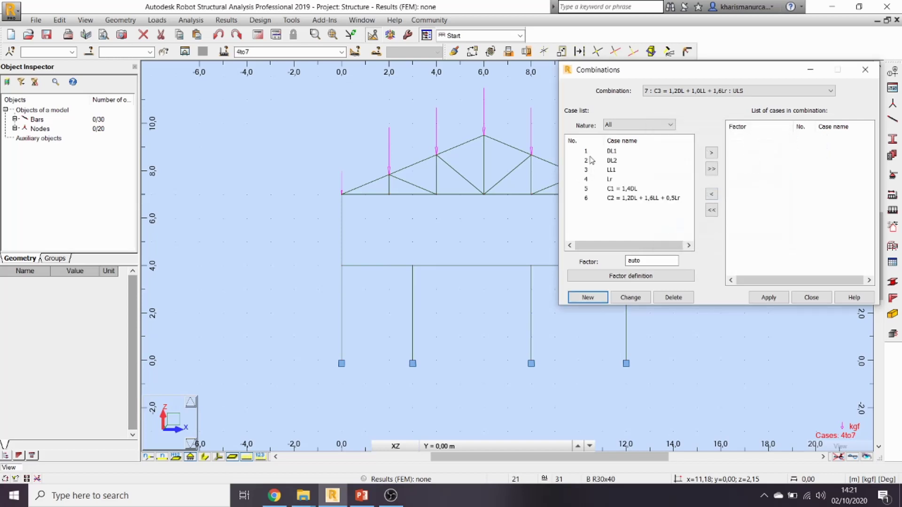
Add load cases DL1 and DL2 to combination C3 with a factor of 1.2.
left_click(589, 155)
left_click(587, 161, "ctrl")
double_click(646, 262)
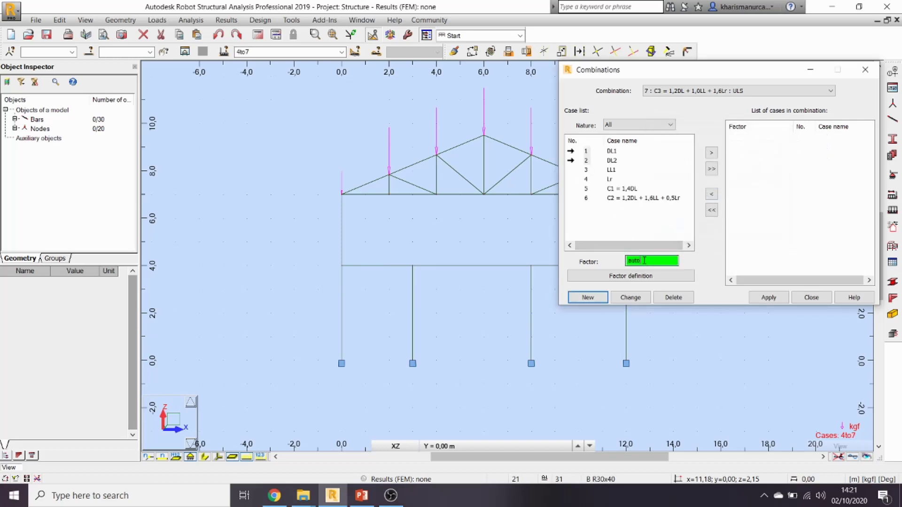
type("1.2")
left_click(712, 154)
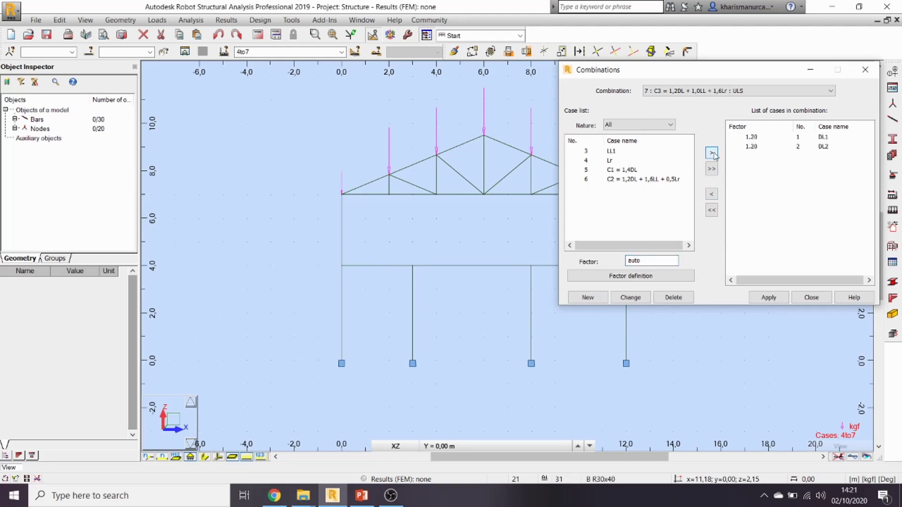
Add LL1 with factor 1.0 and Lr with factor 1.6 to combination C3, apply it and close the combination definition.
double_click(637, 260)
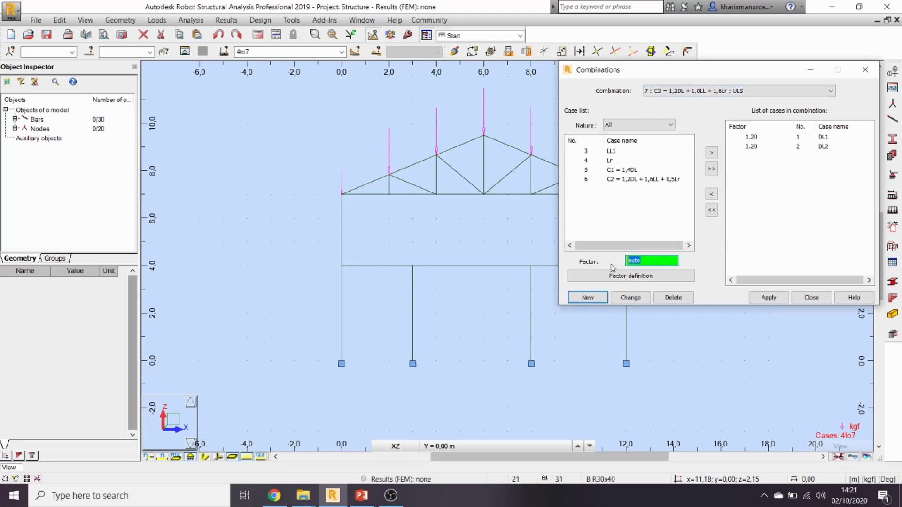
left_click(587, 151)
left_click(711, 153)
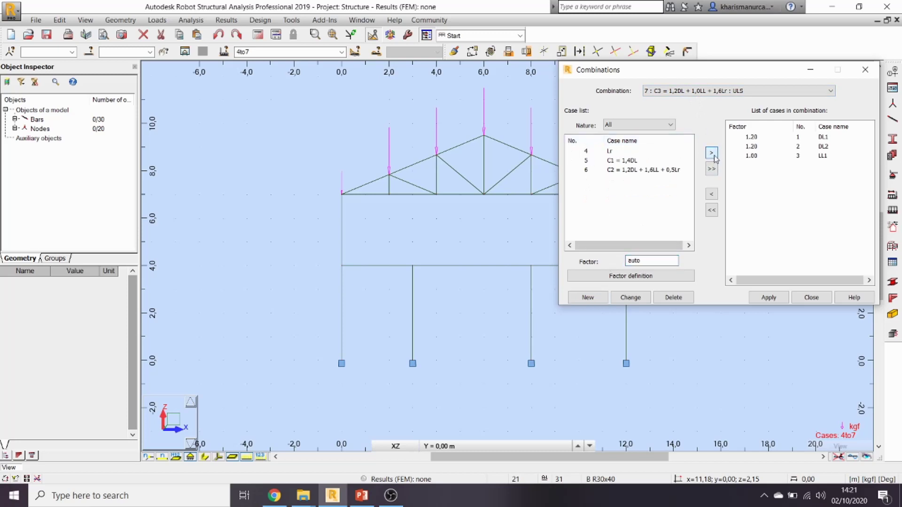
double_click(632, 260)
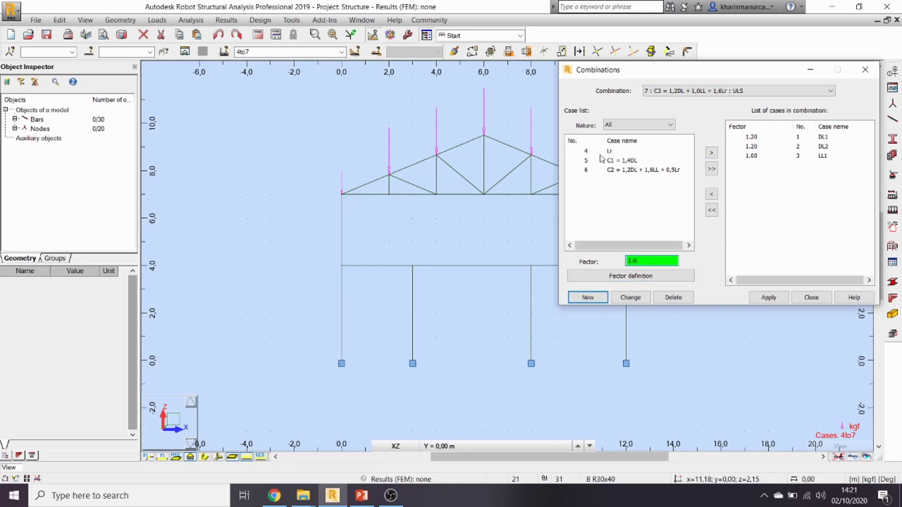
left_click(587, 151)
left_click(711, 152)
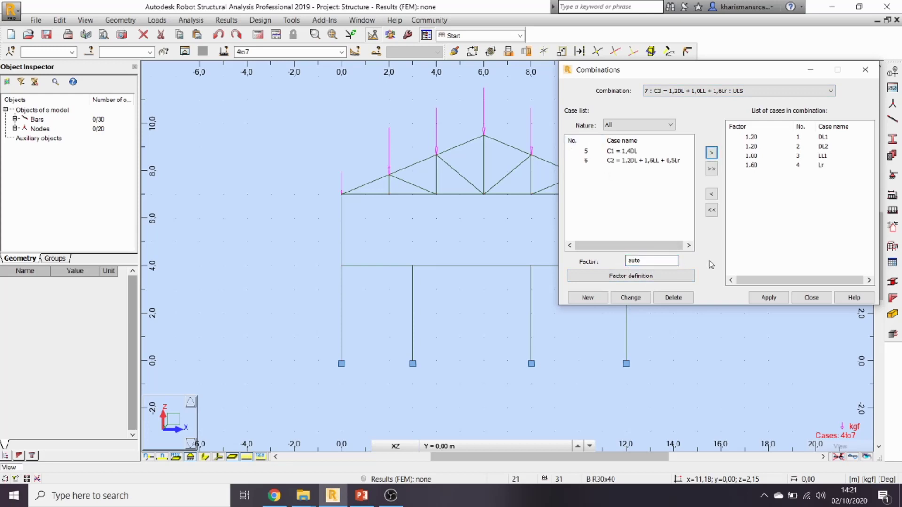
left_click(777, 300)
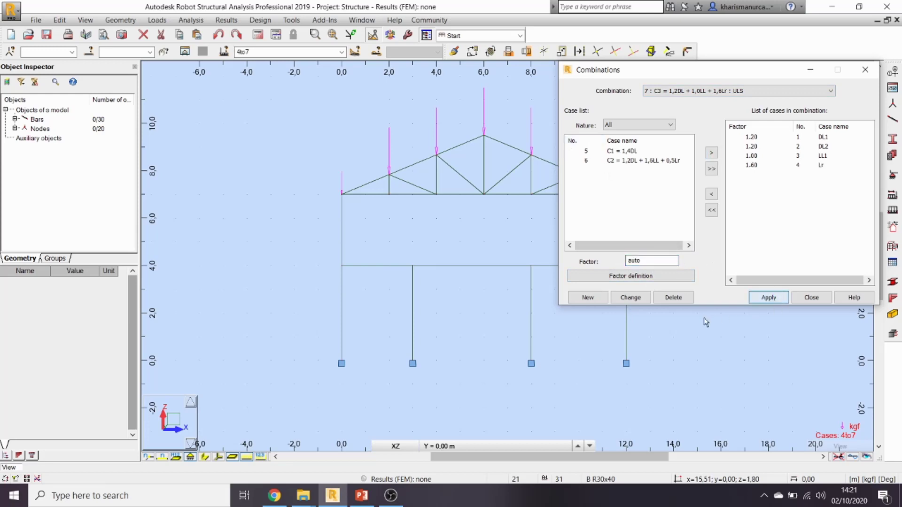
left_click(816, 298)
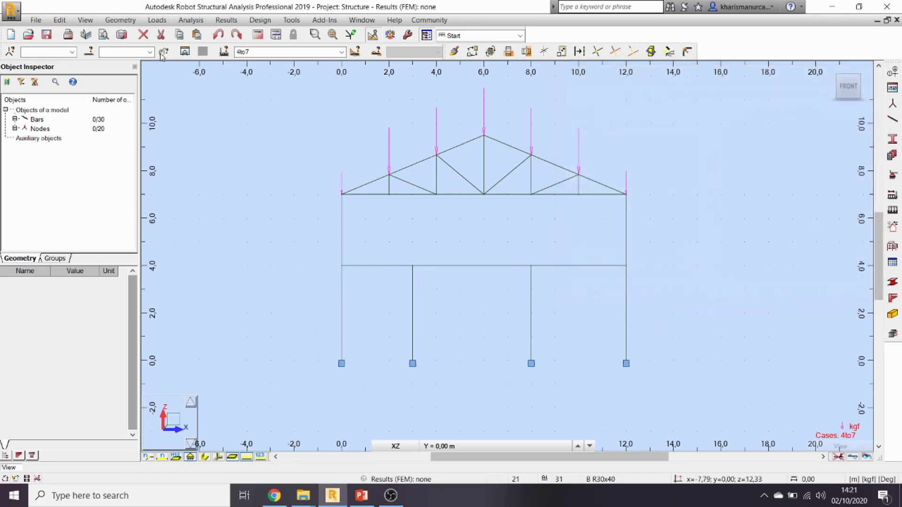
Display the simple load cases DL1, DL2, LL1 and Lr one by one and examine their loads on the frame.
left_click(341, 53)
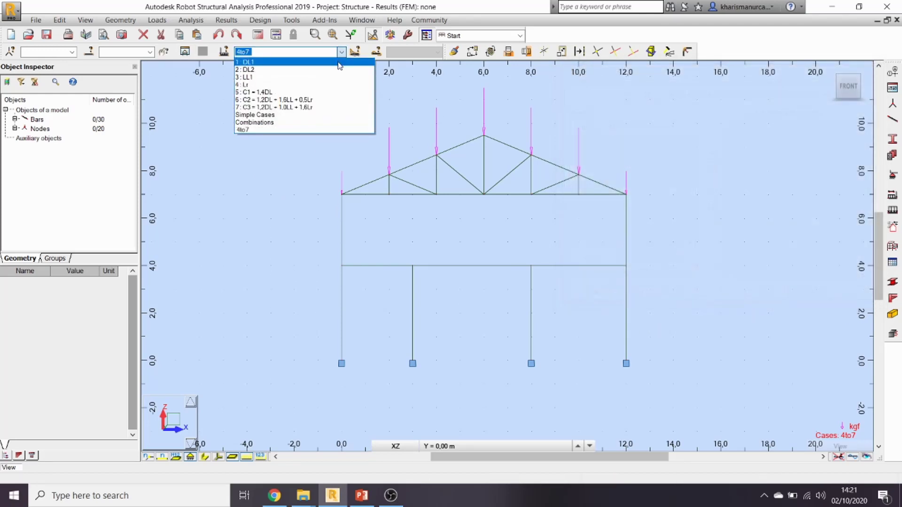
left_click(337, 62)
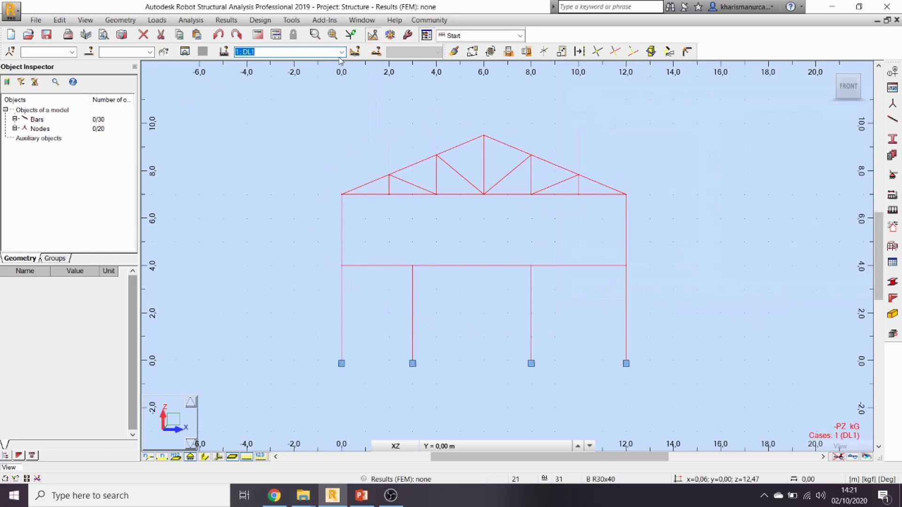
left_click(341, 51)
left_click(335, 70)
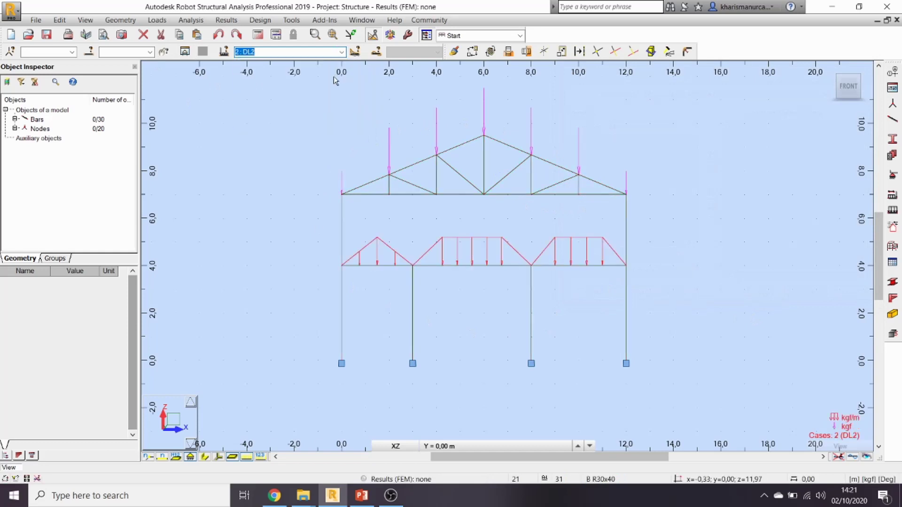
left_click(341, 52)
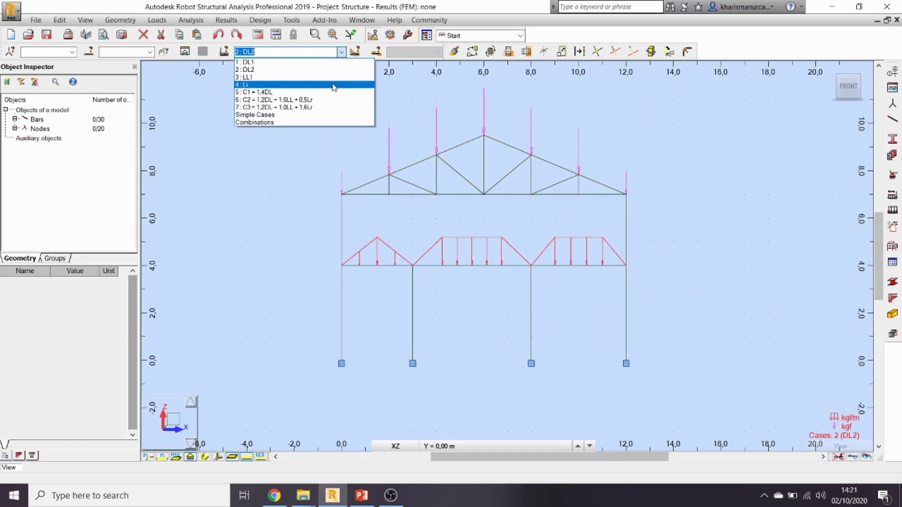
left_click(334, 79)
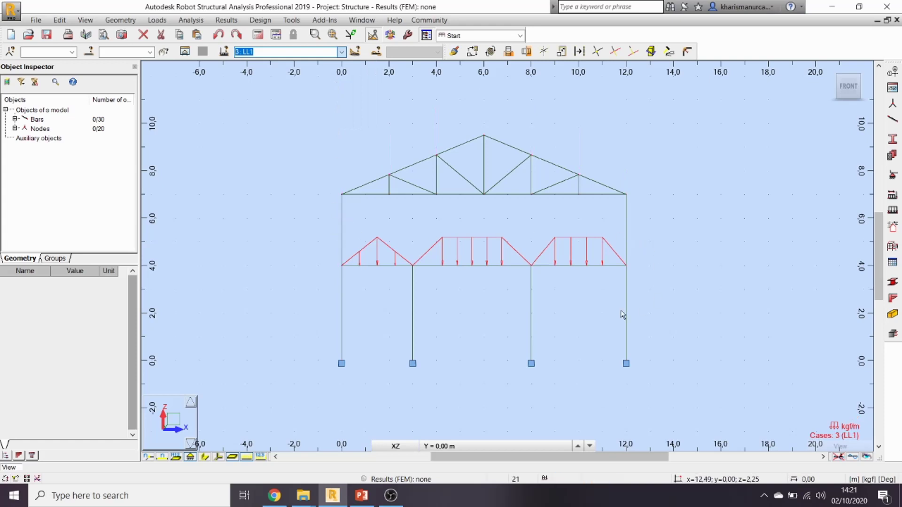
left_click(342, 52)
left_click(335, 88)
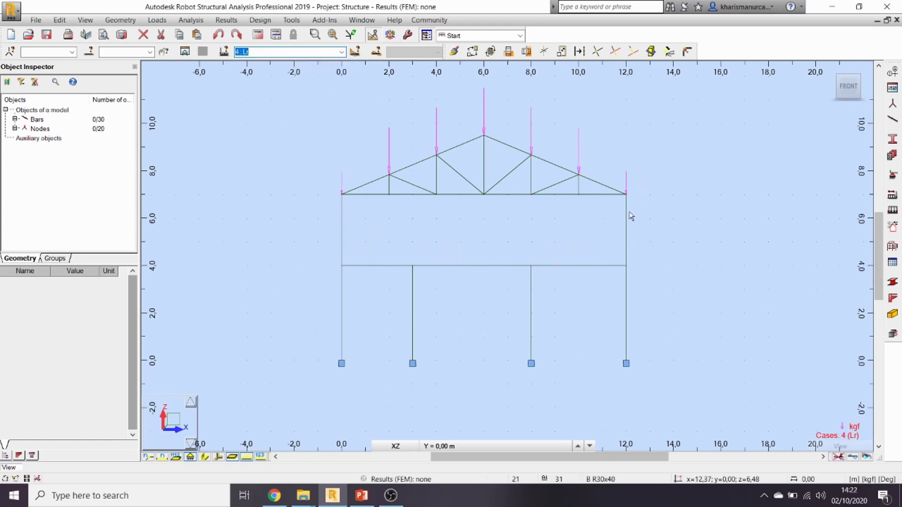
Display the load combinations C1, C2 and C3 one by one and examine their combined loads on the frame.
left_click(342, 52)
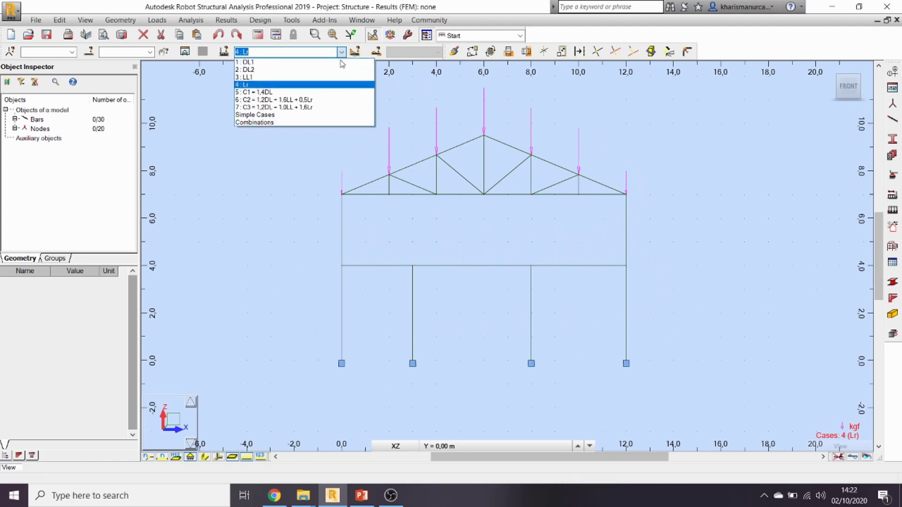
left_click(339, 93)
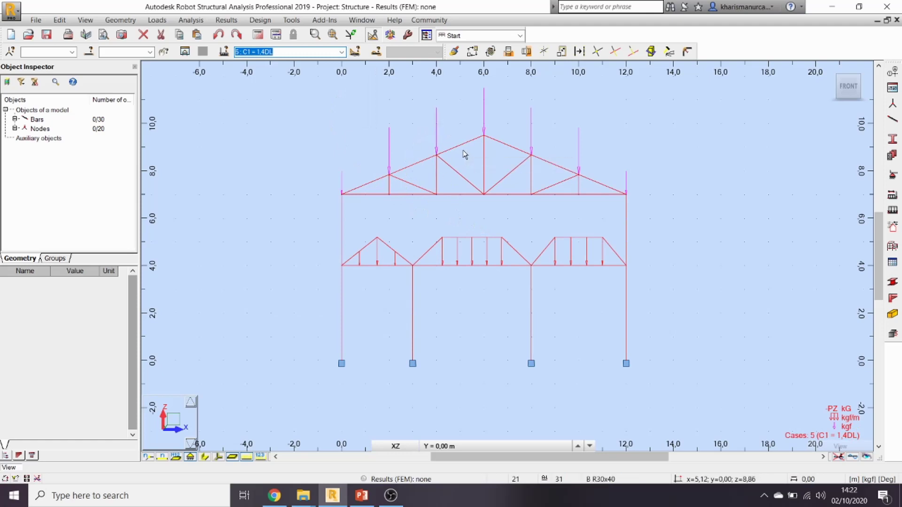
left_click(342, 52)
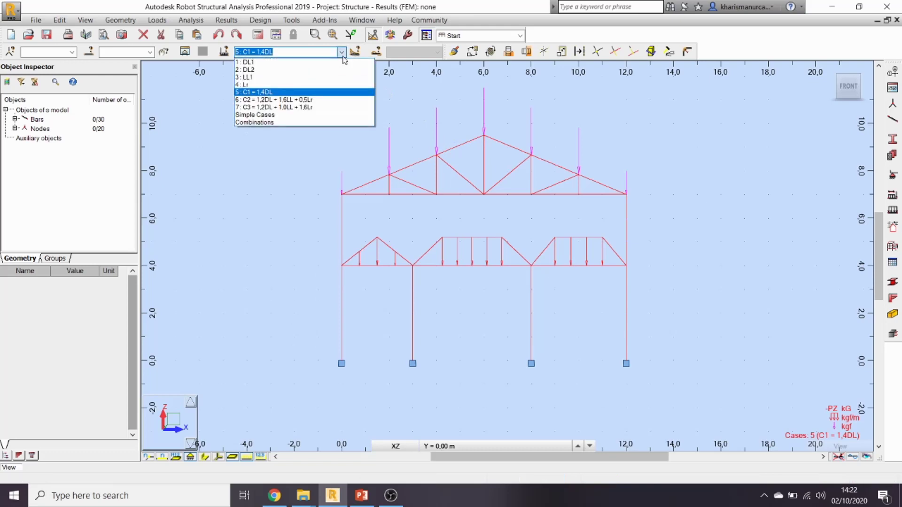
left_click(346, 100)
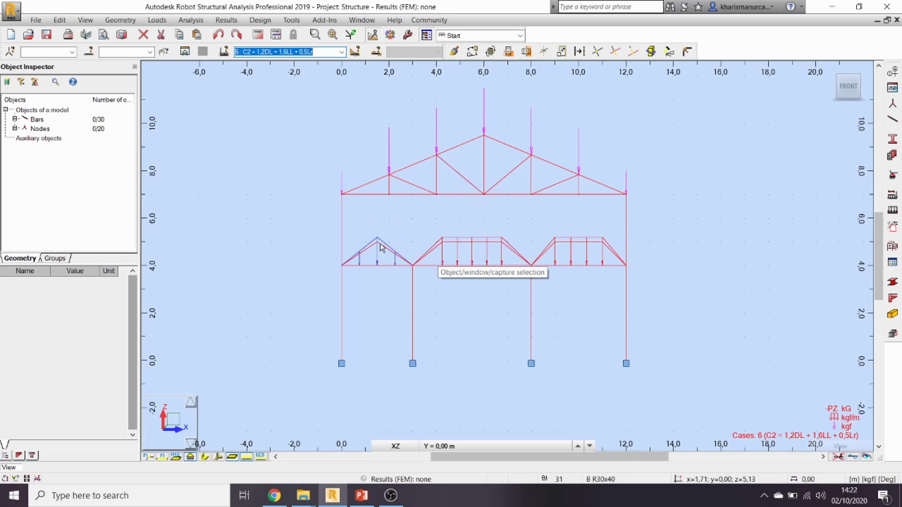
left_click(342, 52)
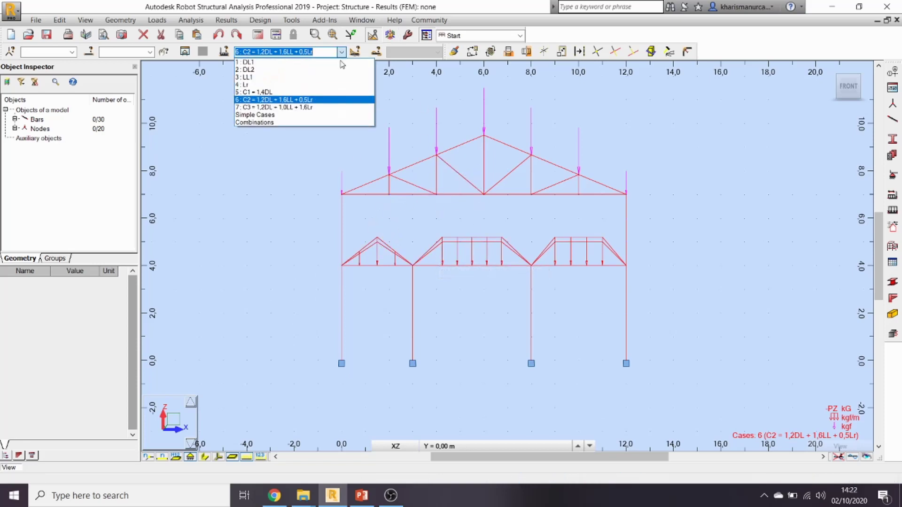
left_click(334, 104)
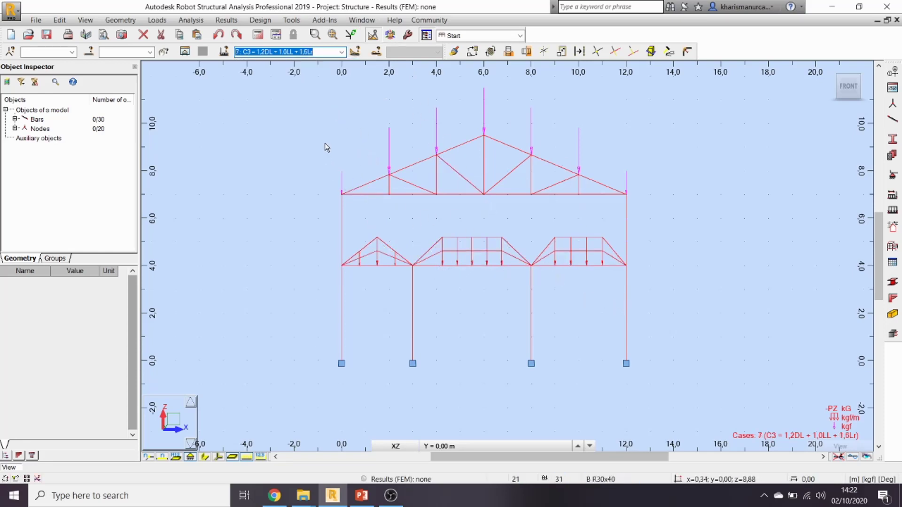
Run the structural analysis, dismiss the calculation messages and hide the load symbols on the frame.
left_click(258, 36)
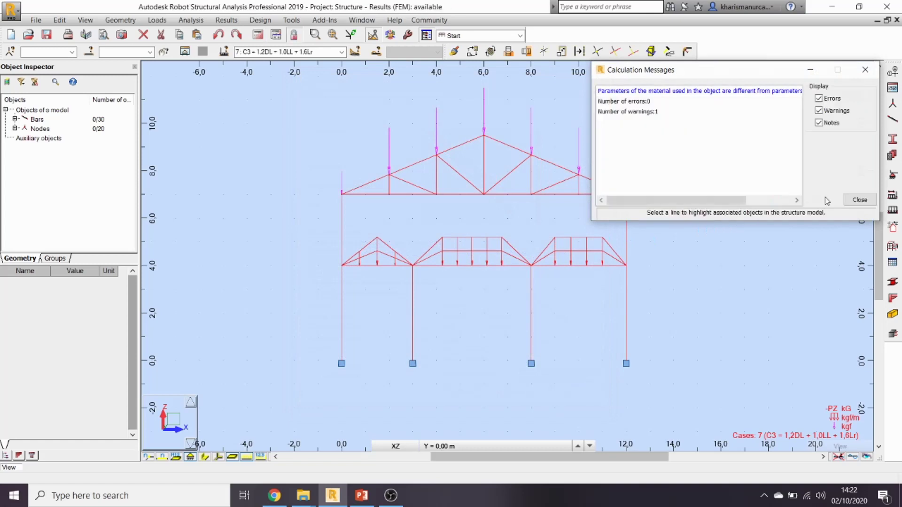
left_click(859, 201)
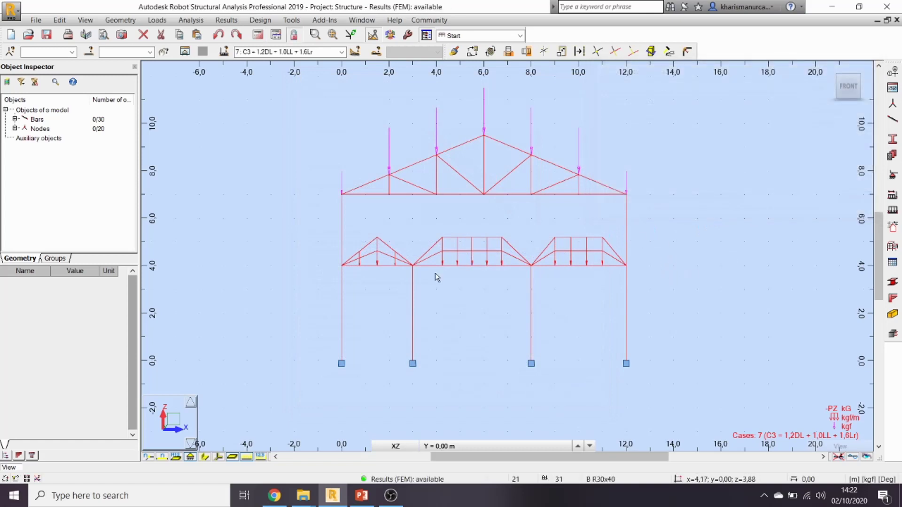
left_click(838, 457)
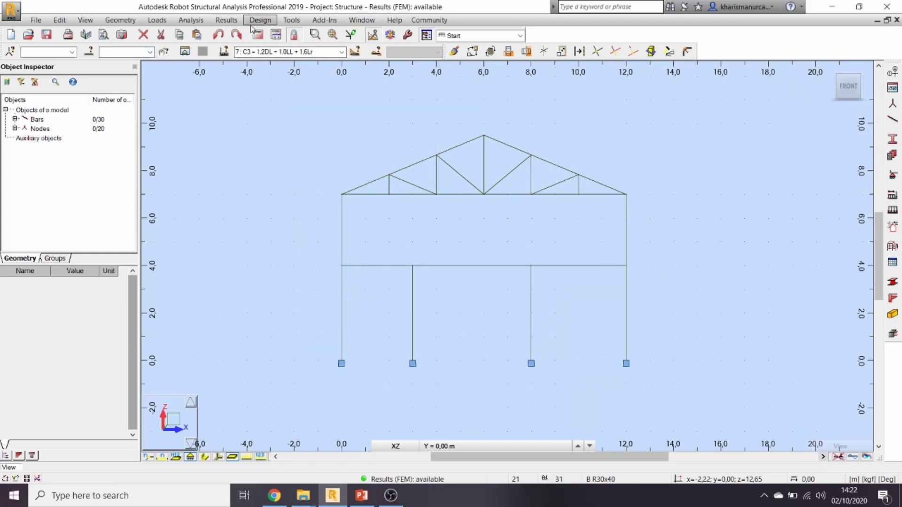
Show the My moment diagram on the bars for combination C3, with differentiated positive and negative values and filled shading.
left_click(227, 20)
left_click(231, 63)
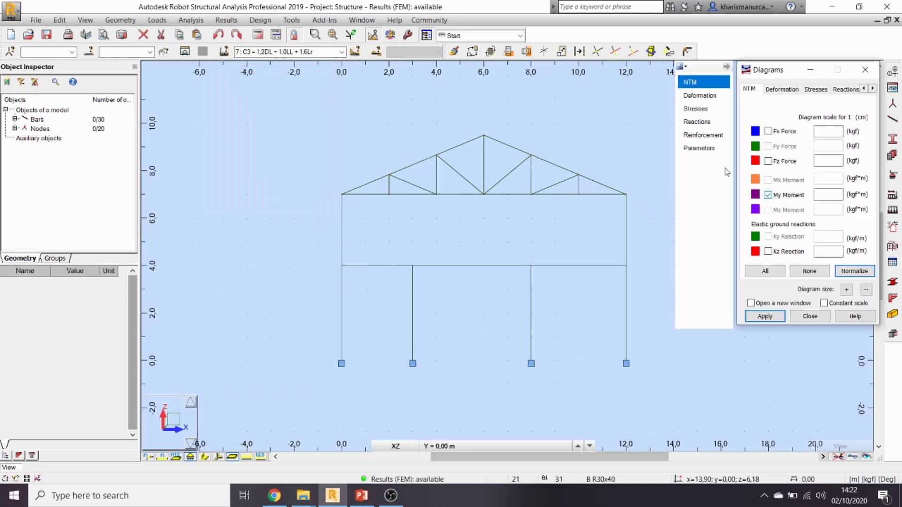
left_click(699, 148)
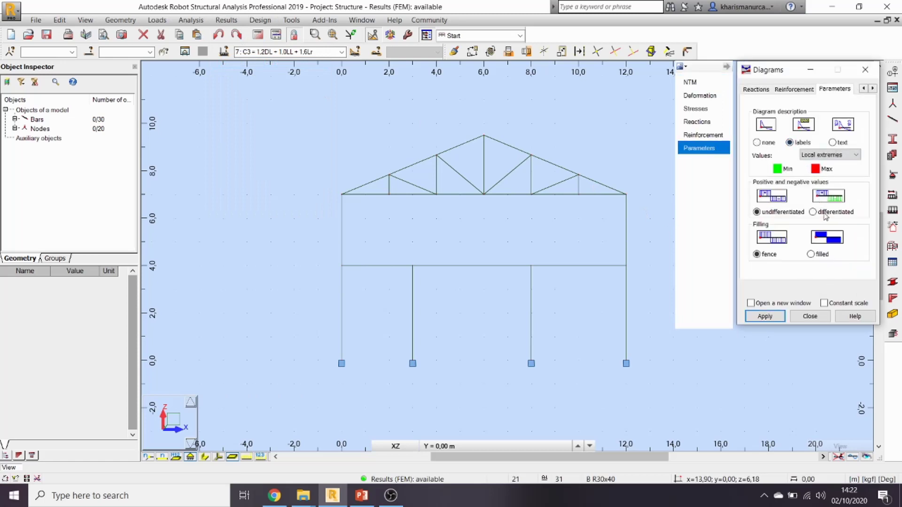
left_click(822, 258)
left_click(765, 317)
left_click(818, 318)
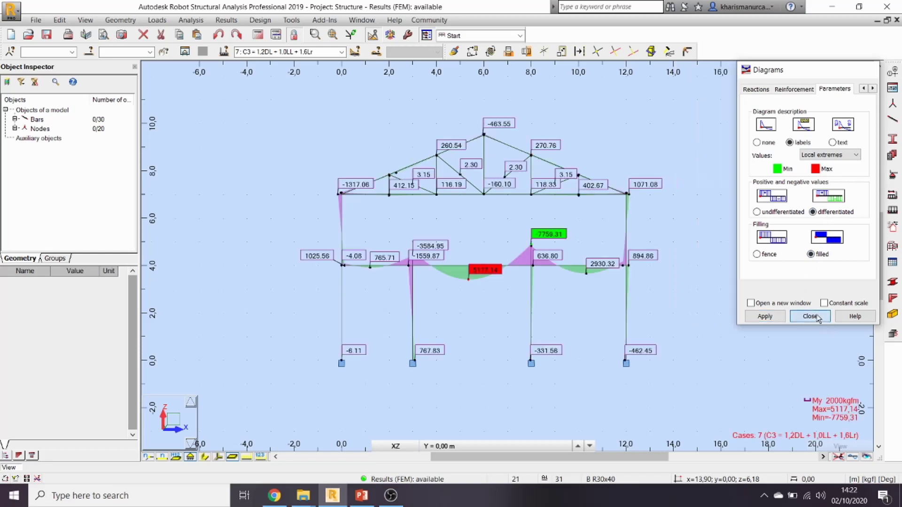
scroll(535, 226, "up", 1)
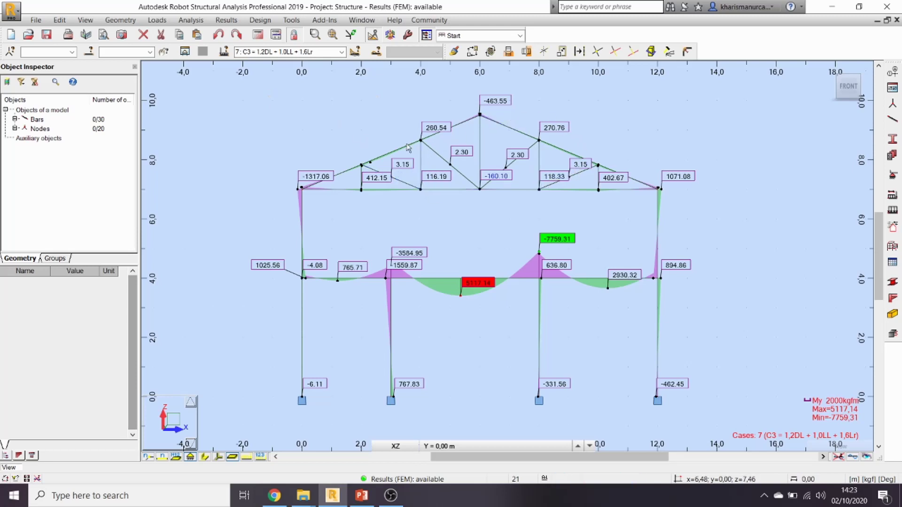
Define all roof truss members (bars 4 6 12to30) as truss bars carrying only axial forces, with the tension/compression option off.
left_click_drag(258, 89, 713, 207)
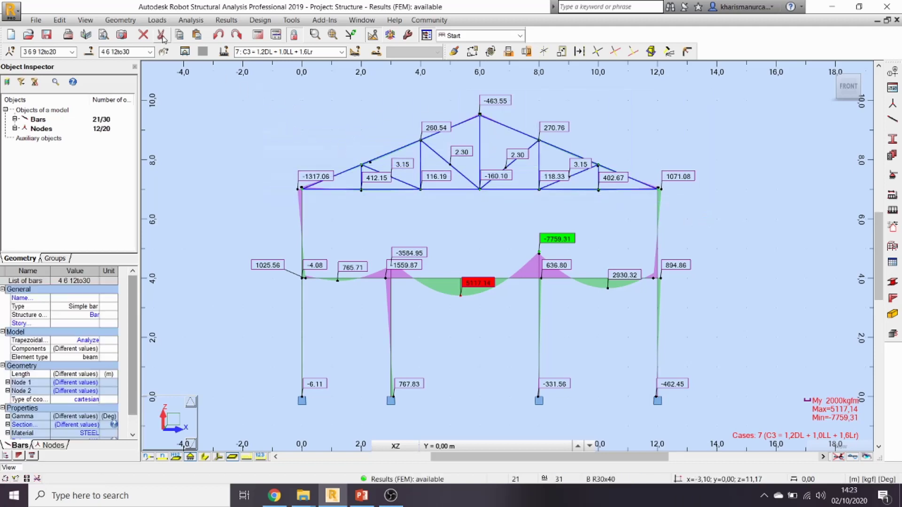
left_click(120, 20)
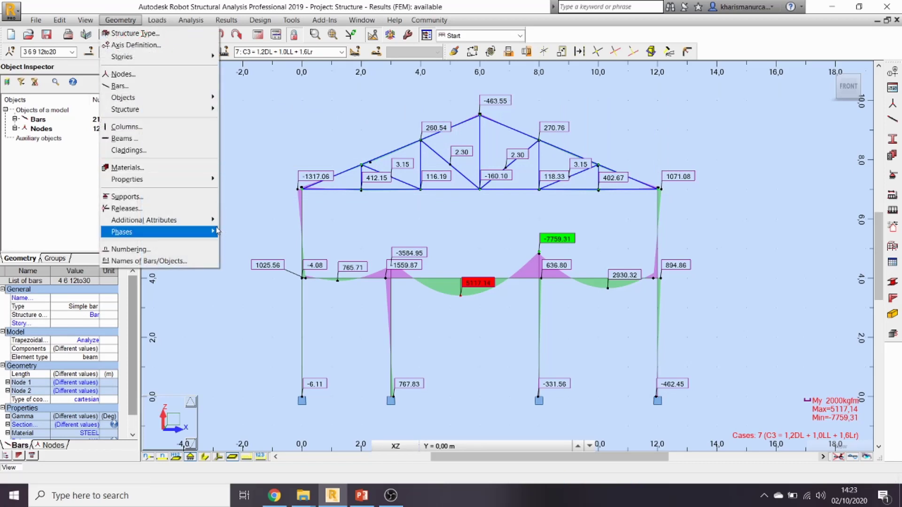
mouse_move(214, 224)
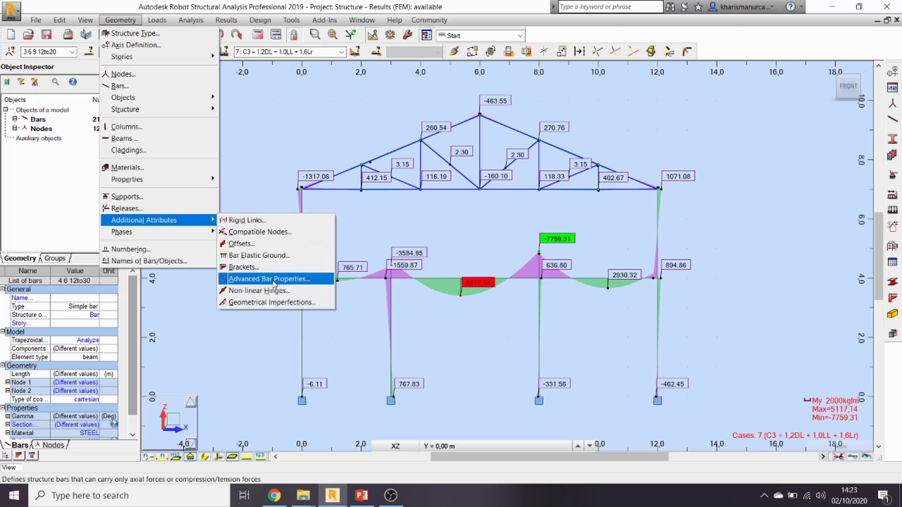
left_click(312, 280)
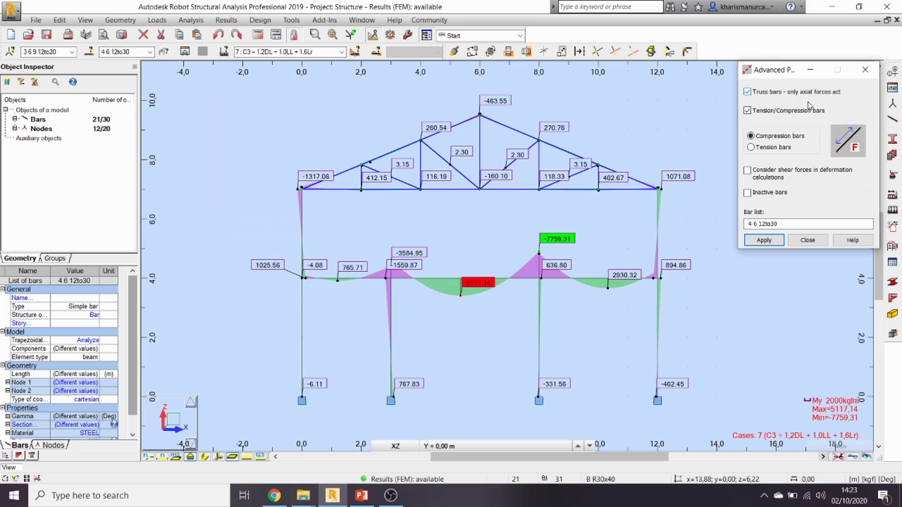
left_click(771, 112)
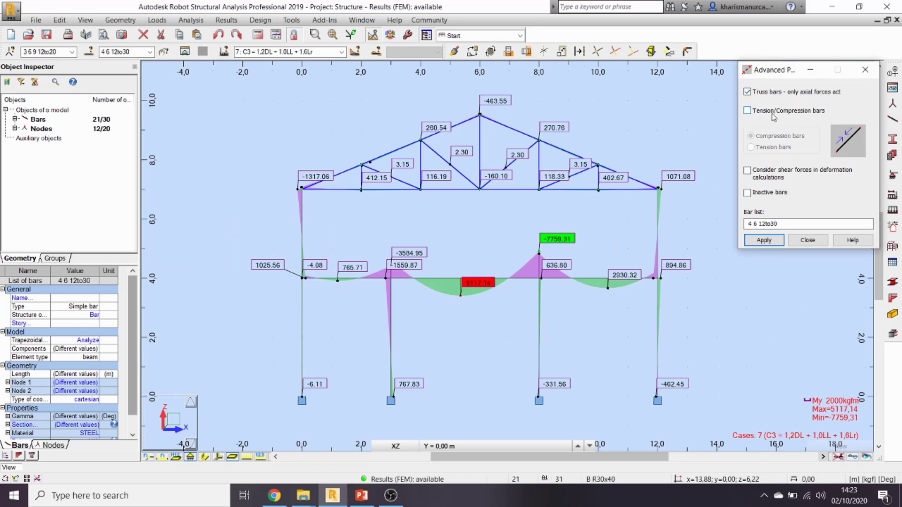
left_click(774, 241)
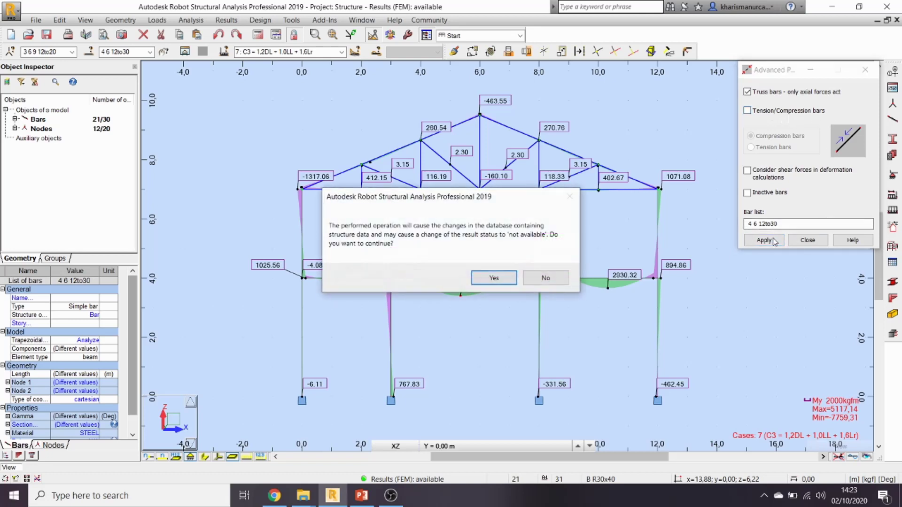
left_click(490, 278)
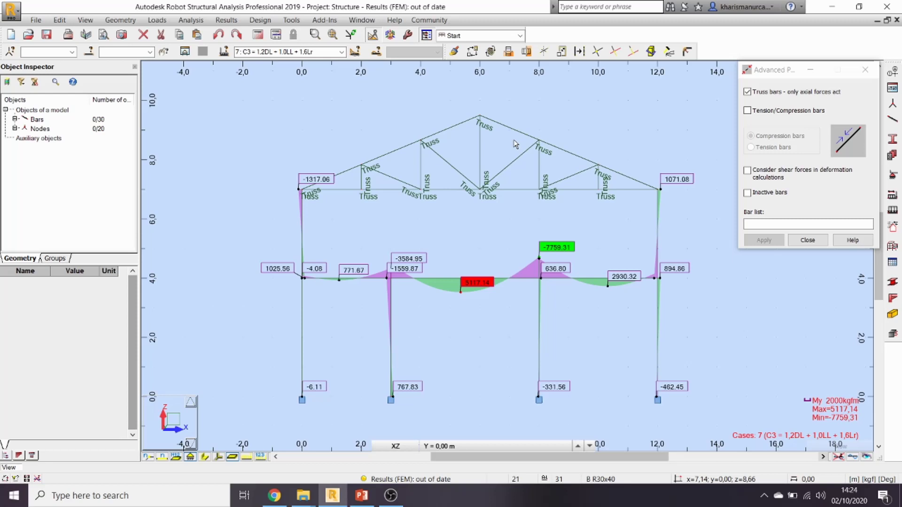
left_click(816, 243)
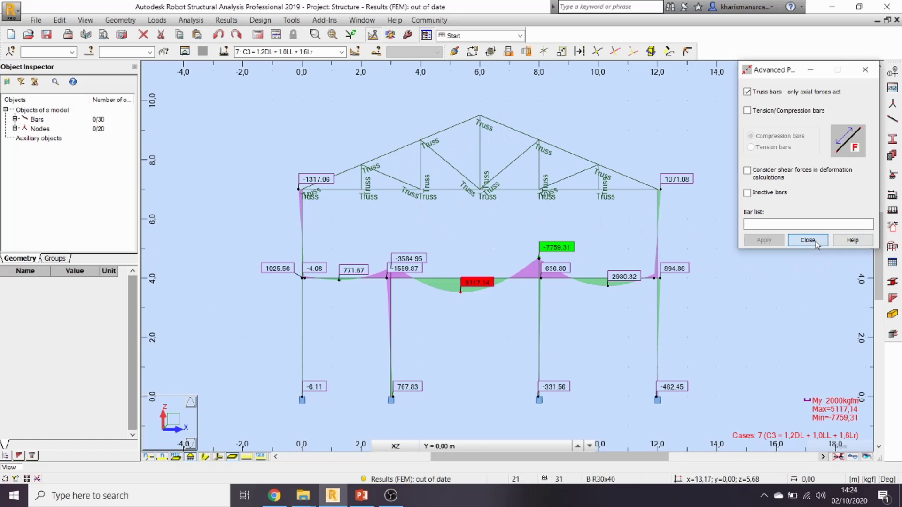
Recalculate the structure and show the Fx force diagram on the bars instead of the My moment diagram.
left_click(258, 36)
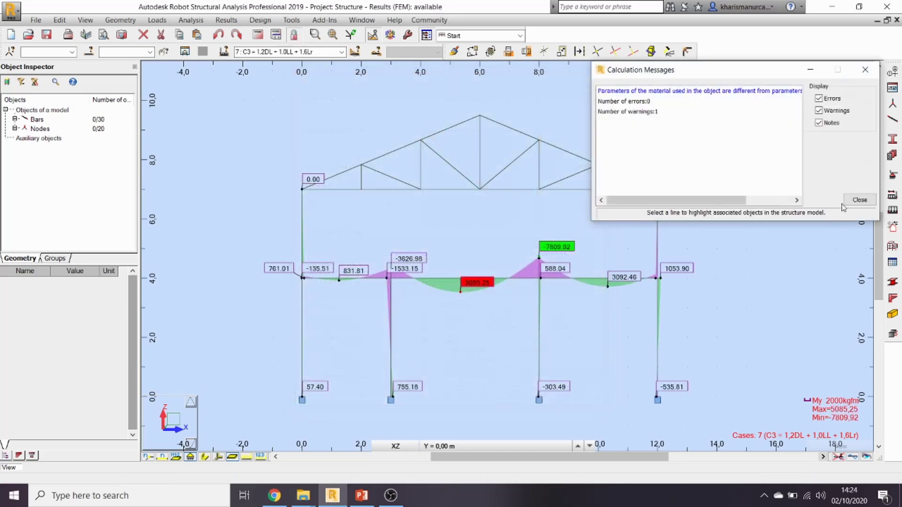
left_click(860, 199)
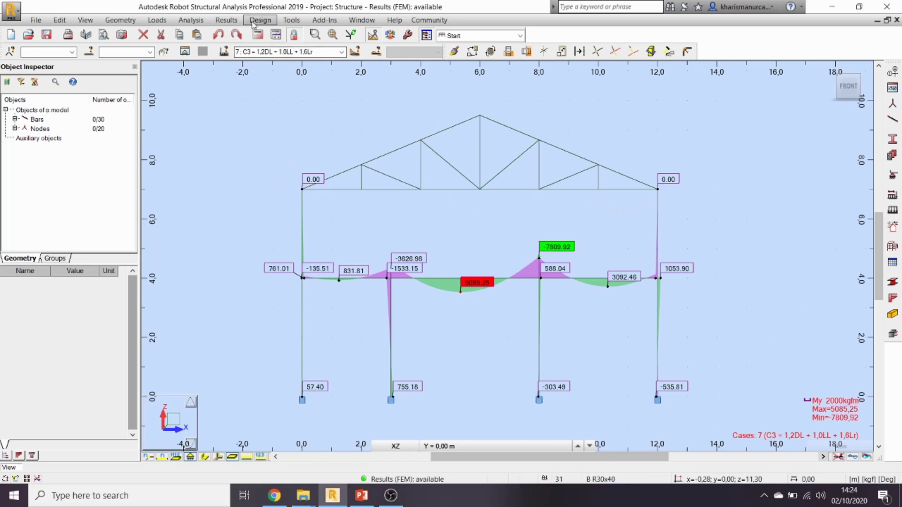
left_click(226, 19)
left_click(242, 63)
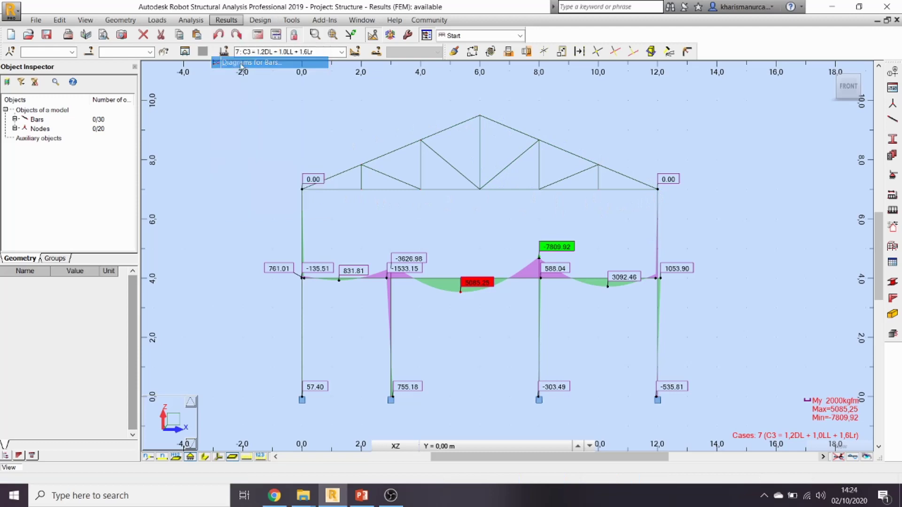
left_click(784, 135)
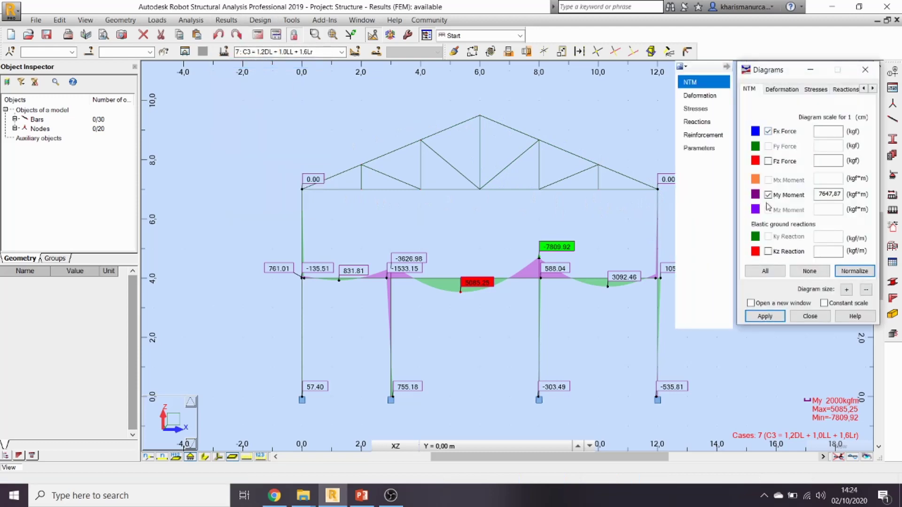
left_click(769, 196)
left_click(765, 316)
left_click(820, 320)
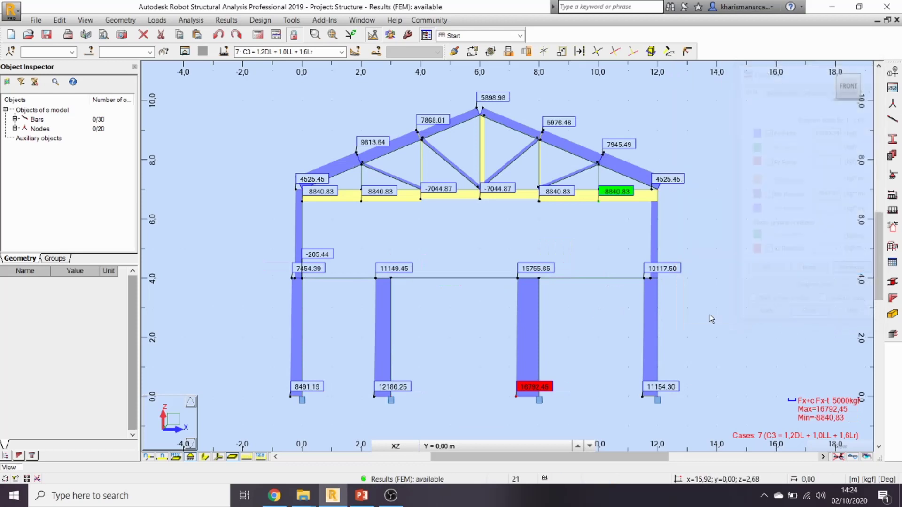
Review the Fx force diagrams for the simple load cases DL1, DL2, LL1 and Lr one after another.
left_click(341, 52)
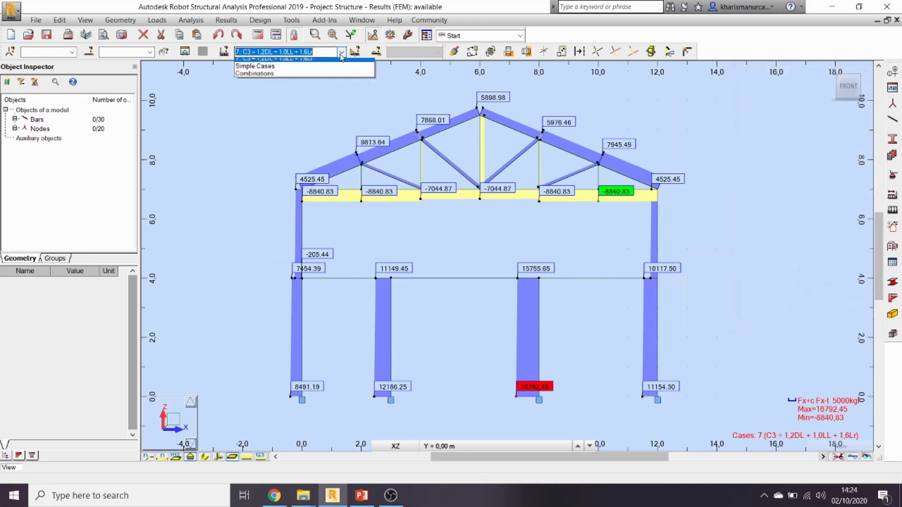
left_click(263, 63)
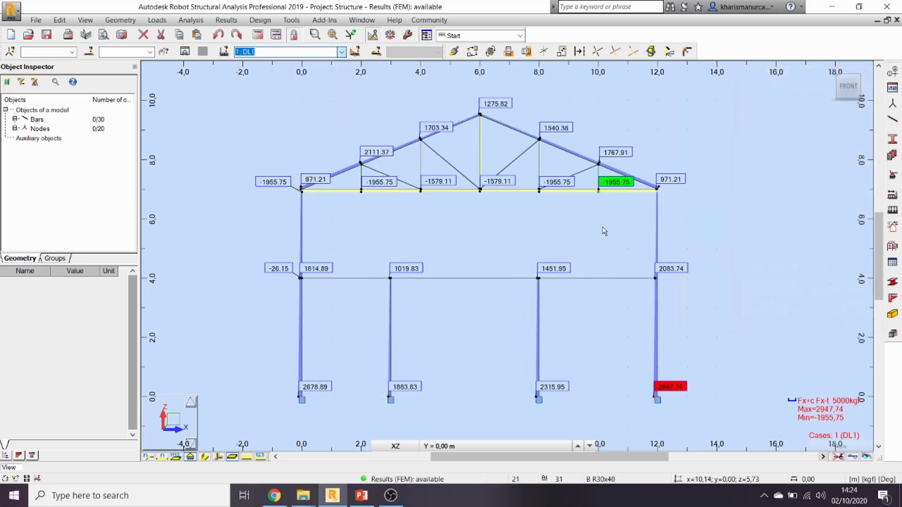
left_click(342, 55)
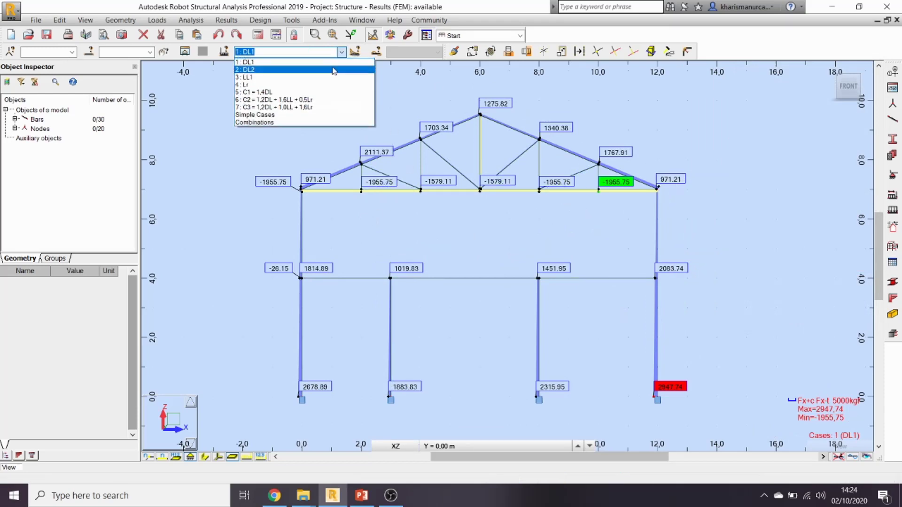
left_click(334, 71)
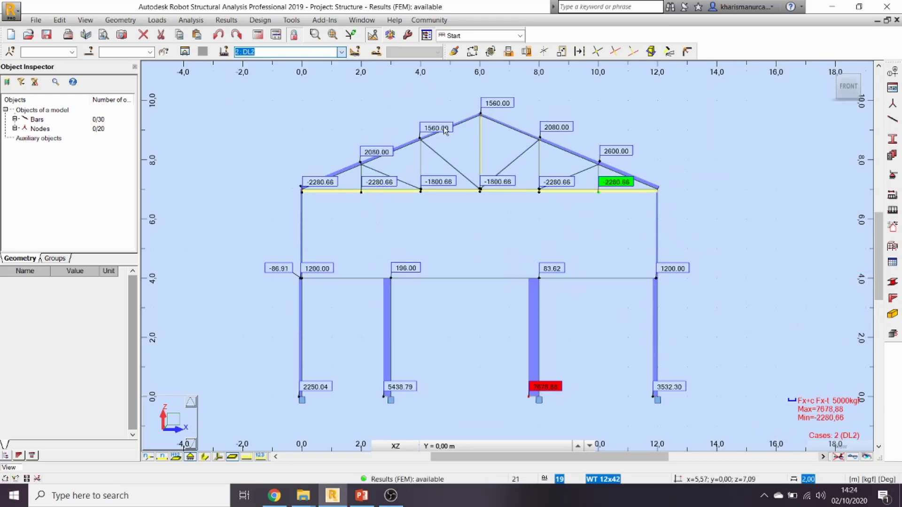
left_click(342, 52)
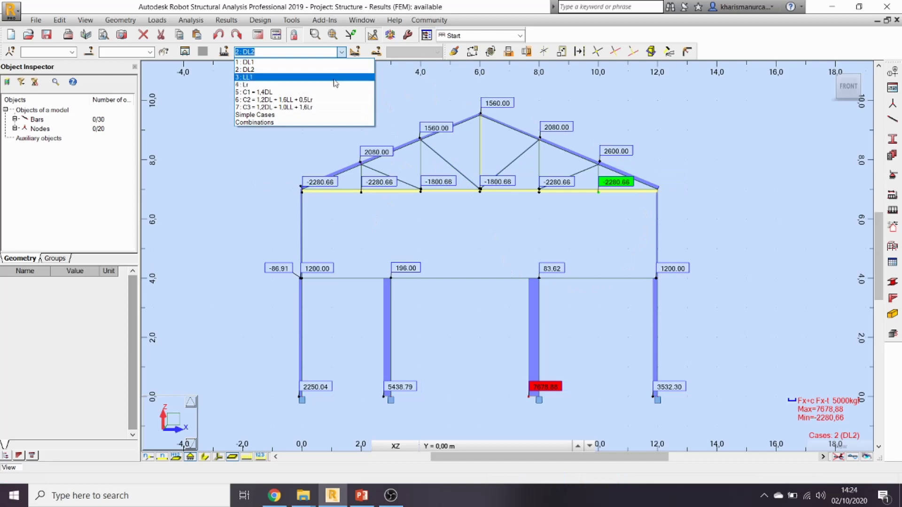
left_click(335, 77)
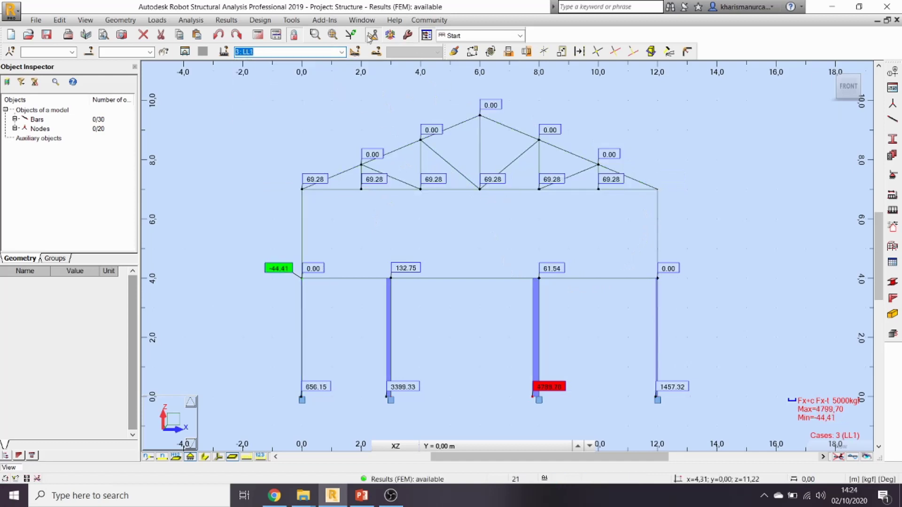
left_click(342, 52)
left_click(343, 85)
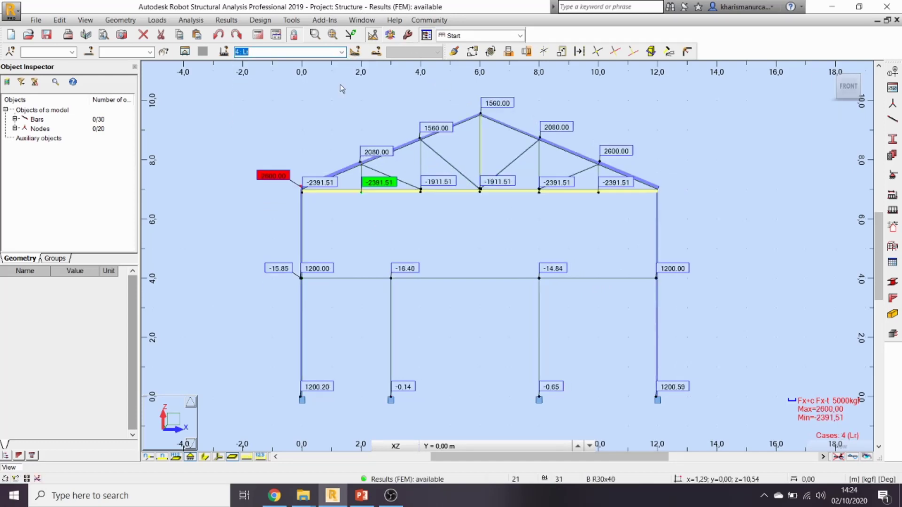
Review the Fx force diagrams for the combinations C1, C2 and C3 in turn.
left_click(341, 53)
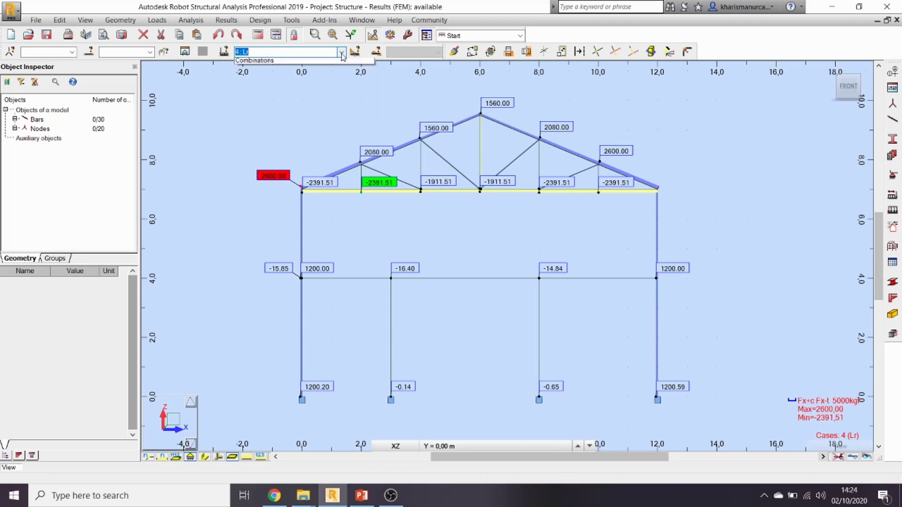
left_click(337, 92)
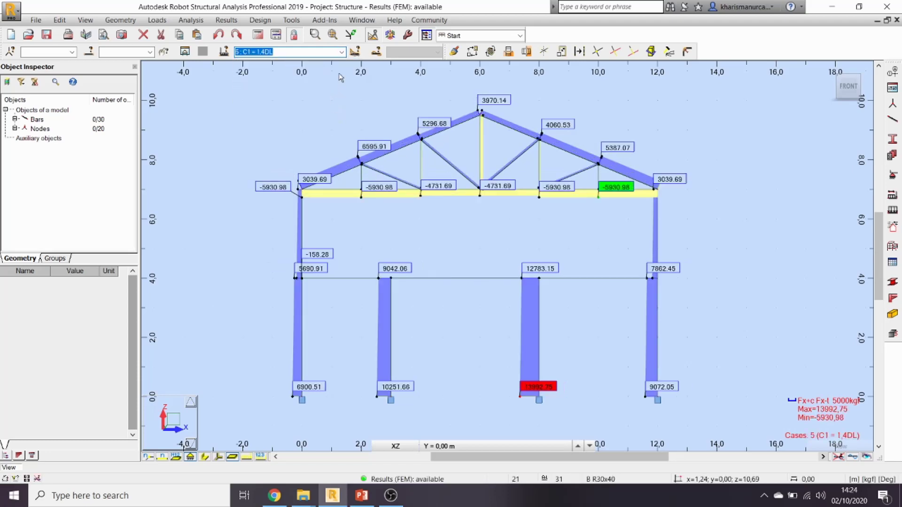
left_click(342, 52)
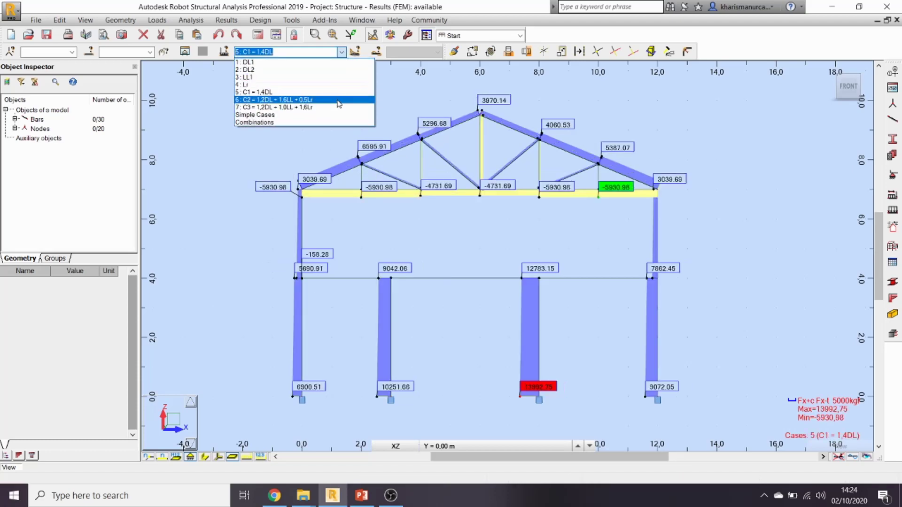
left_click(338, 102)
left_click(341, 52)
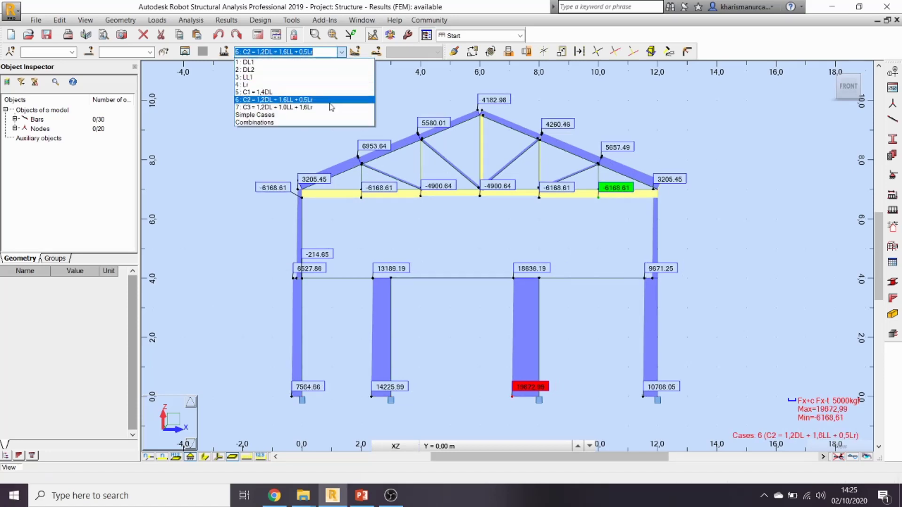
left_click(332, 110)
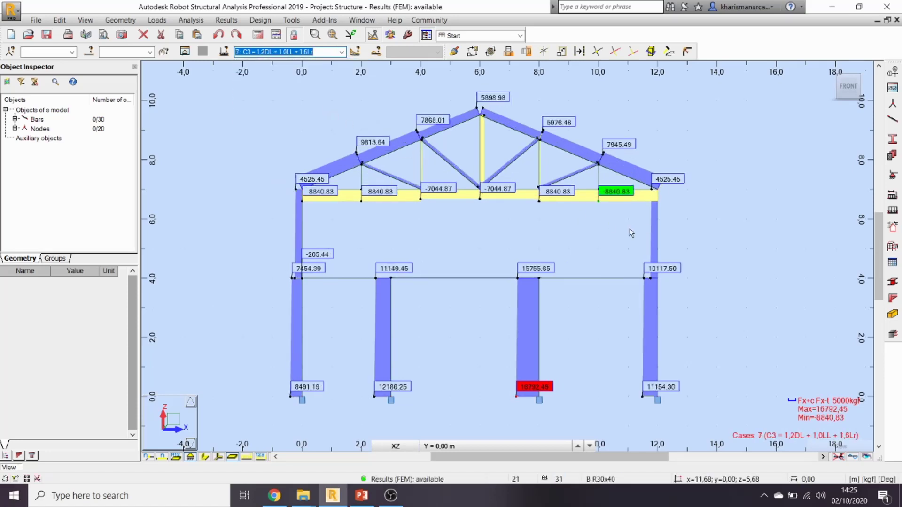
Display the support reactions FX, FZ and MY on the frame for combination C3.
left_click(226, 19)
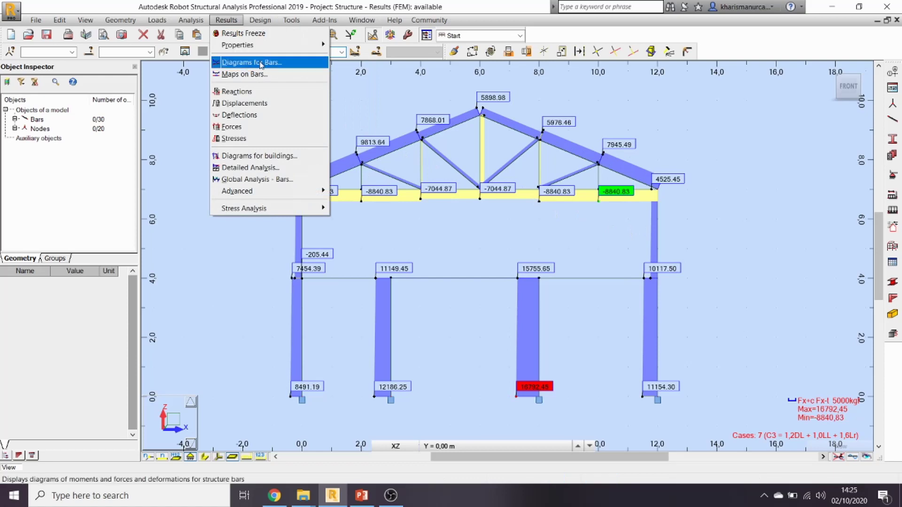
left_click(663, 160)
left_click(698, 122)
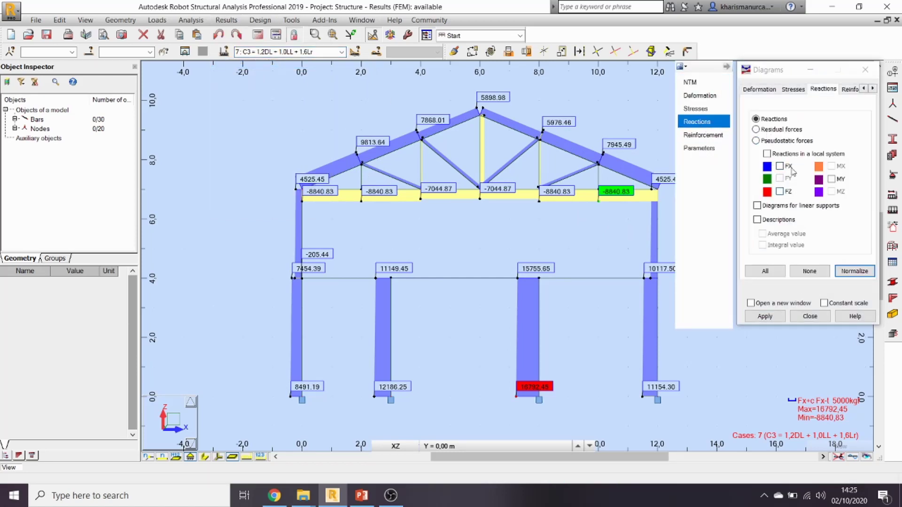
left_click(787, 167)
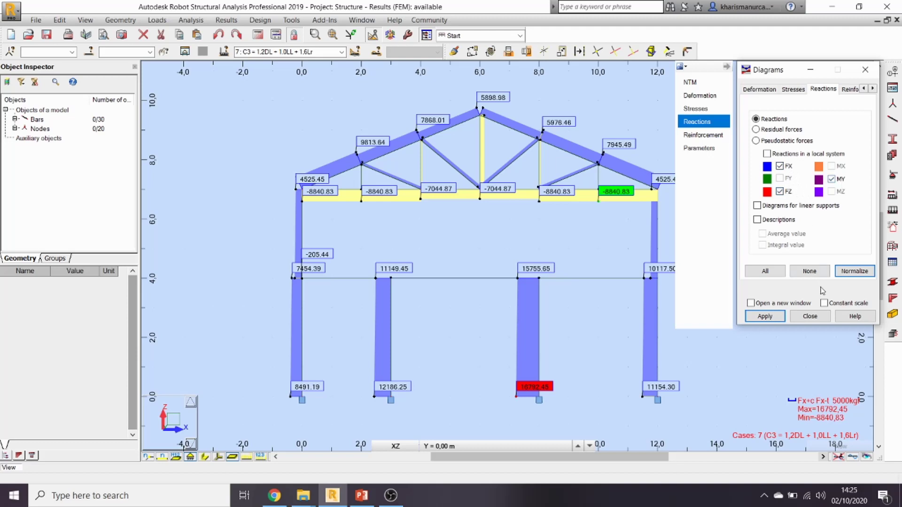
left_click(782, 317)
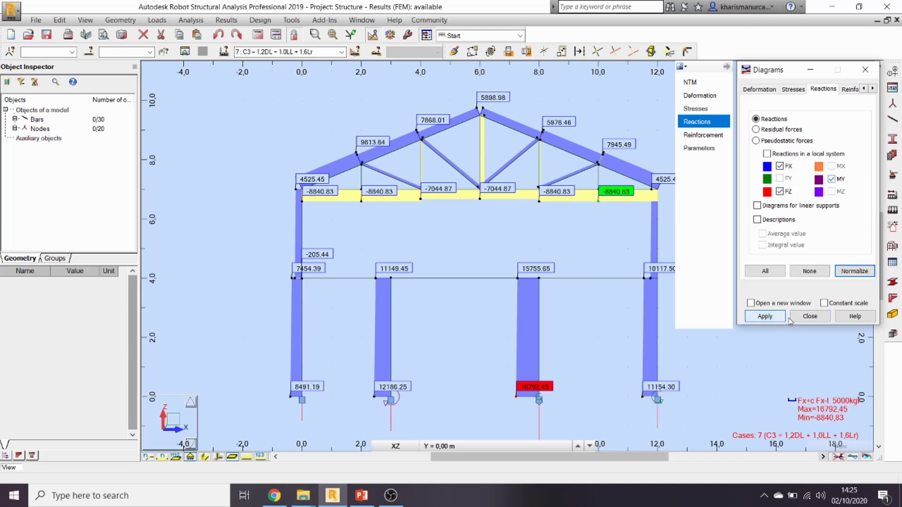
Add value descriptions and diagrams for linear supports to the reaction display, and close the diagram settings.
left_click(772, 207)
left_click(765, 316)
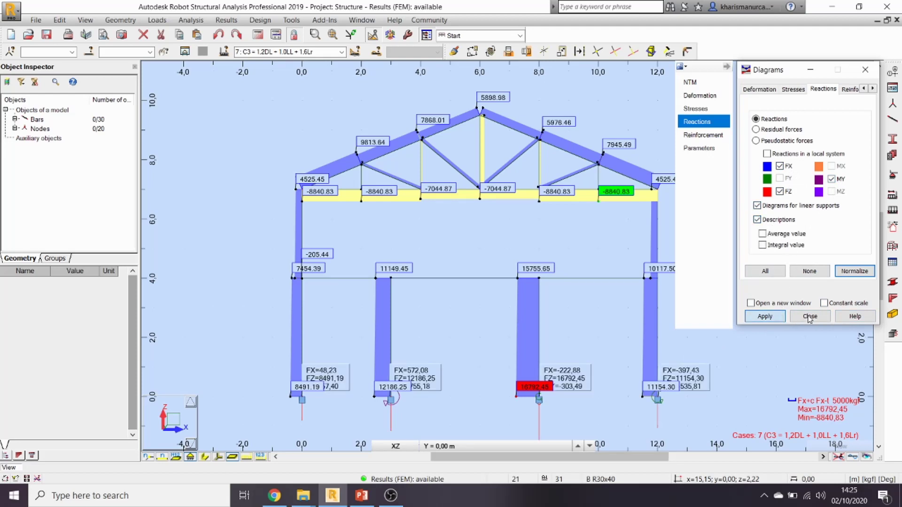
left_click(809, 316)
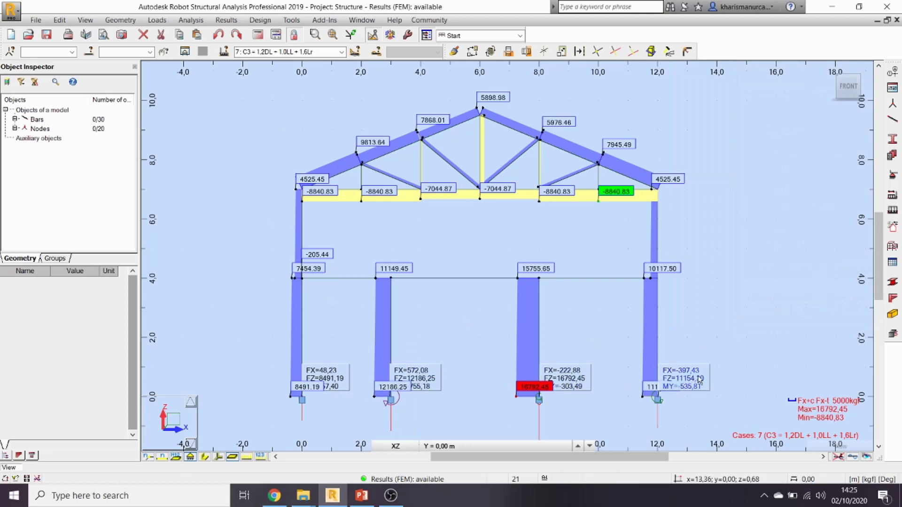
scroll(697, 376, "down", 1)
middle_click_drag(697, 347, 692, 306)
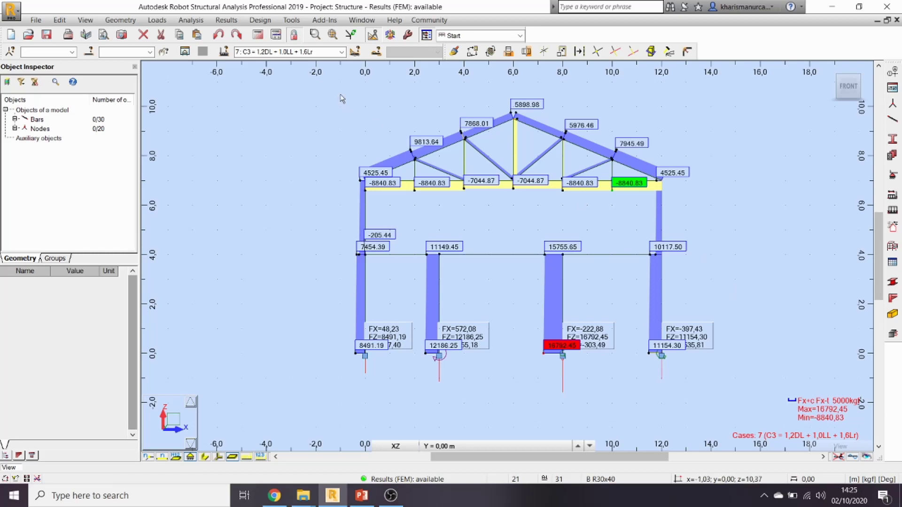
Switch to load case Lr, hide the result diagrams and show the load symbols with their values.
left_click(341, 52)
left_click(319, 85)
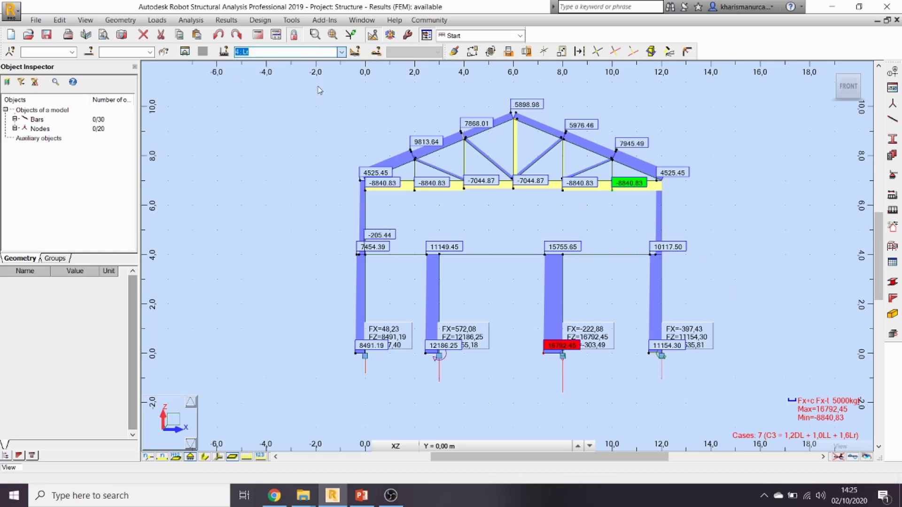
left_click(836, 457)
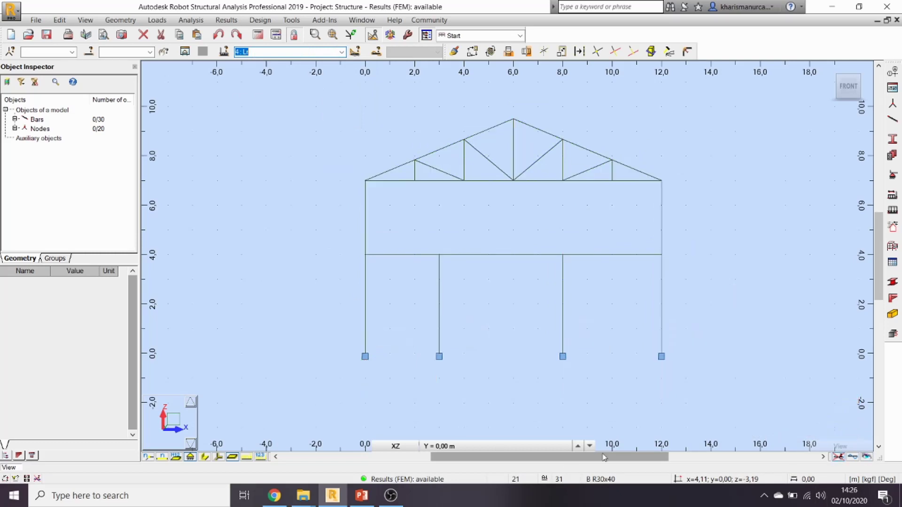
left_click(246, 456)
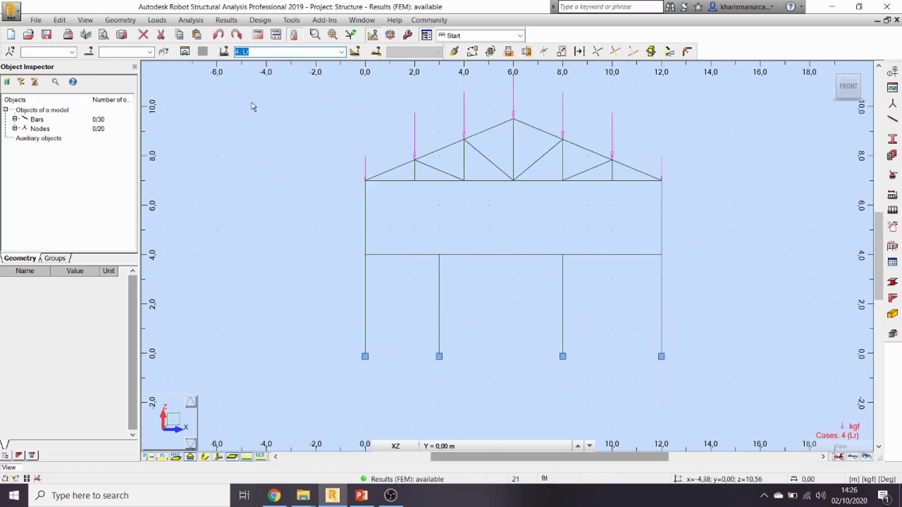
left_click(261, 457)
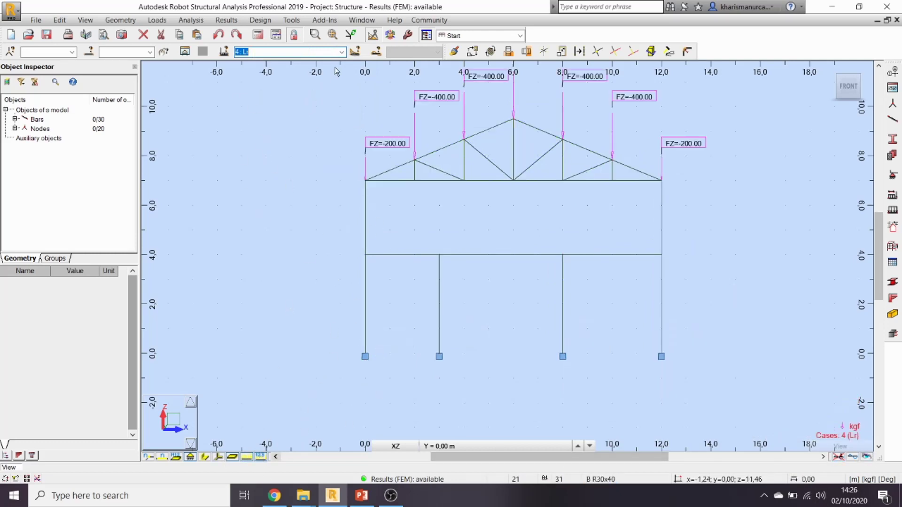
Examine the applied loads of case LL1 on the floor beams, and return to case Lr.
left_click(341, 52)
left_click(343, 84)
left_click(342, 51)
left_click(337, 77)
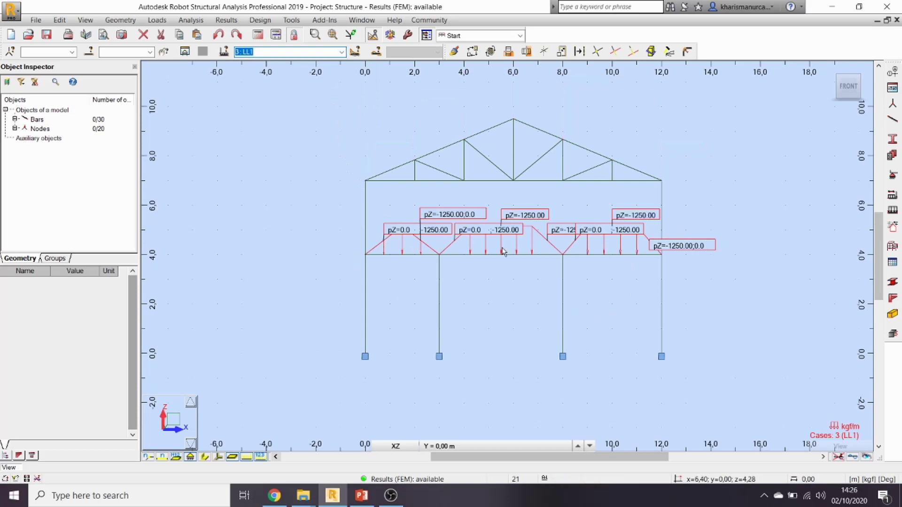
left_click(367, 234)
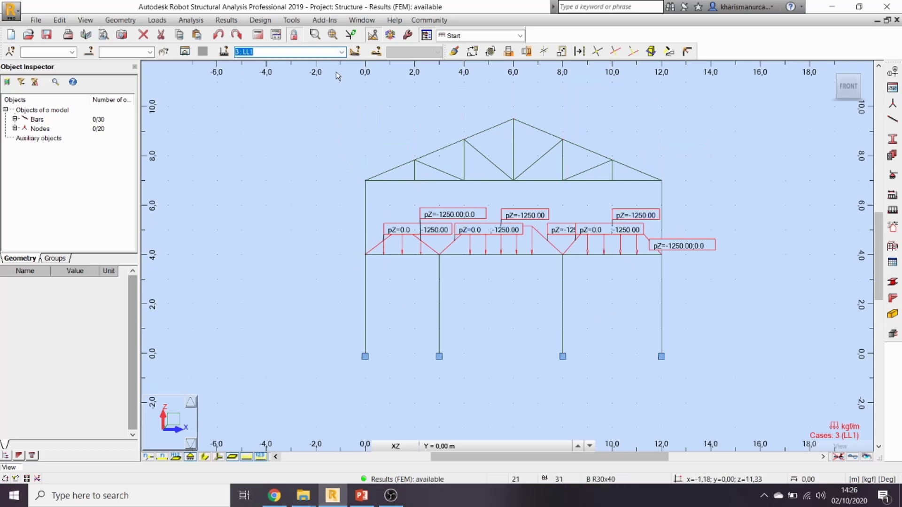
left_click(342, 52)
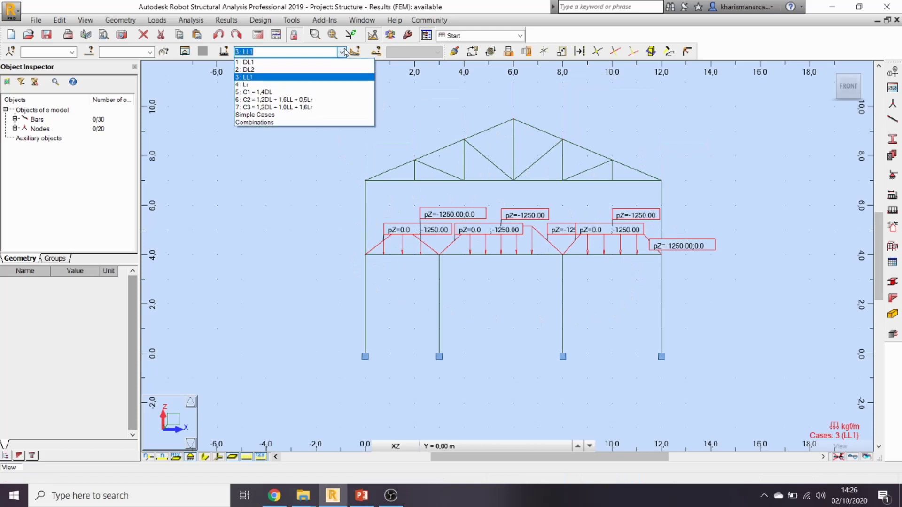
left_click(323, 89)
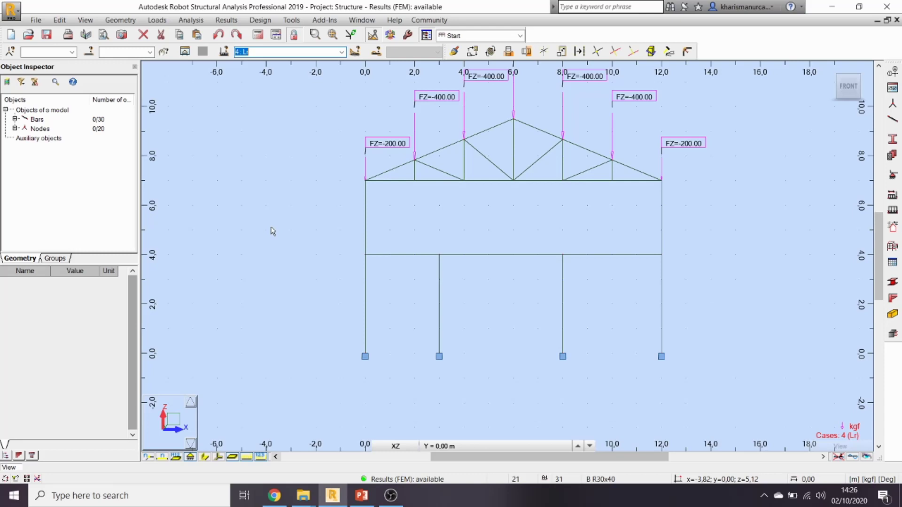
Open the advanced bar properties to review the truss bar option, and close them without applying changes.
left_click(115, 21)
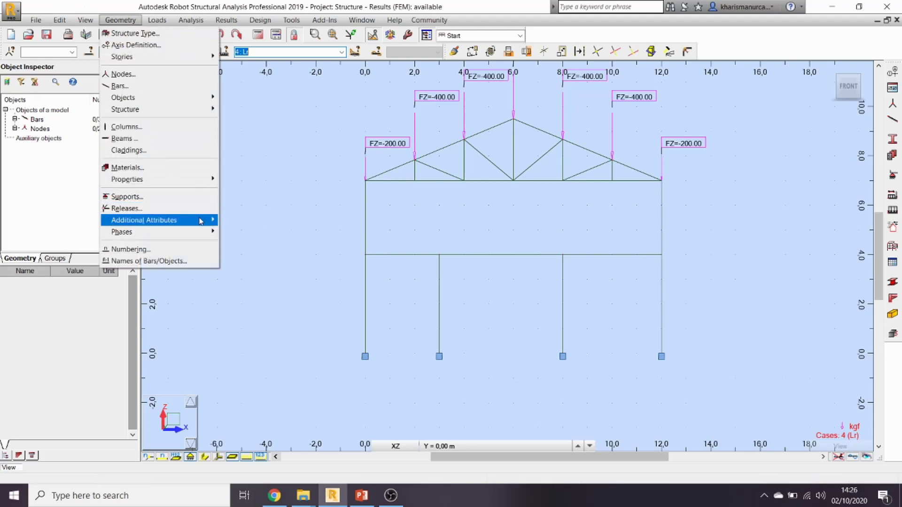
mouse_move(201, 221)
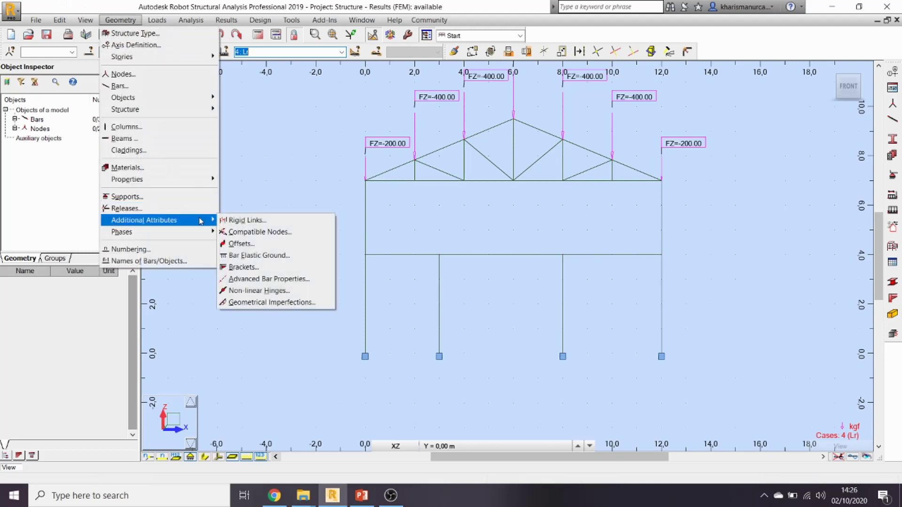
left_click(277, 279)
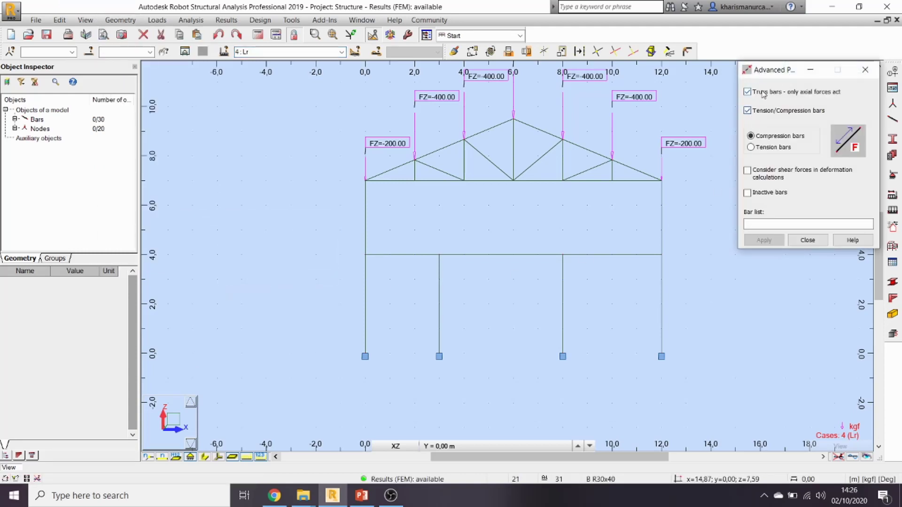
left_click(816, 242)
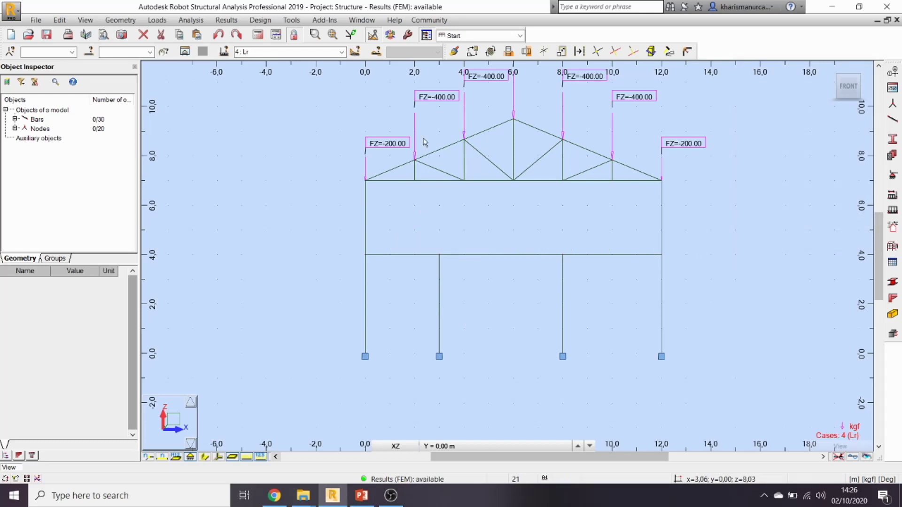
Review the My moment diagram for combination C3 and for load case DL1.
left_click(342, 52)
left_click(322, 108)
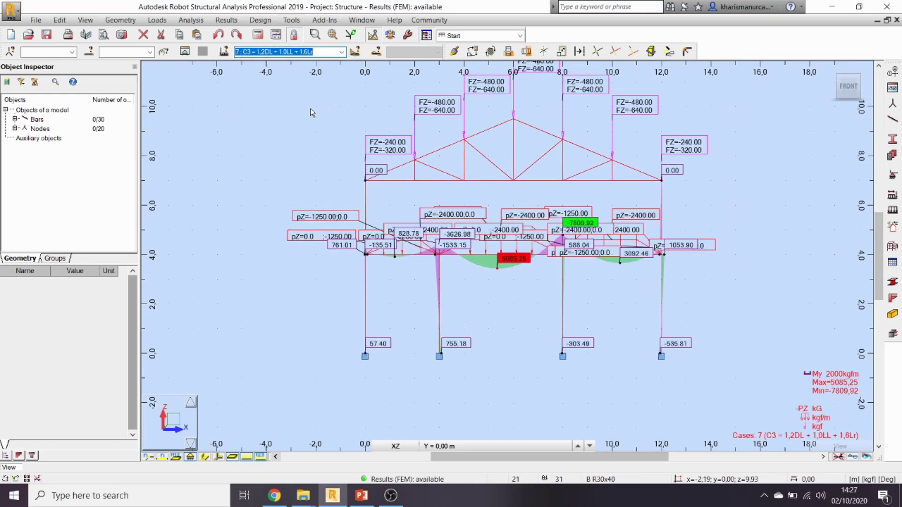
left_click(342, 52)
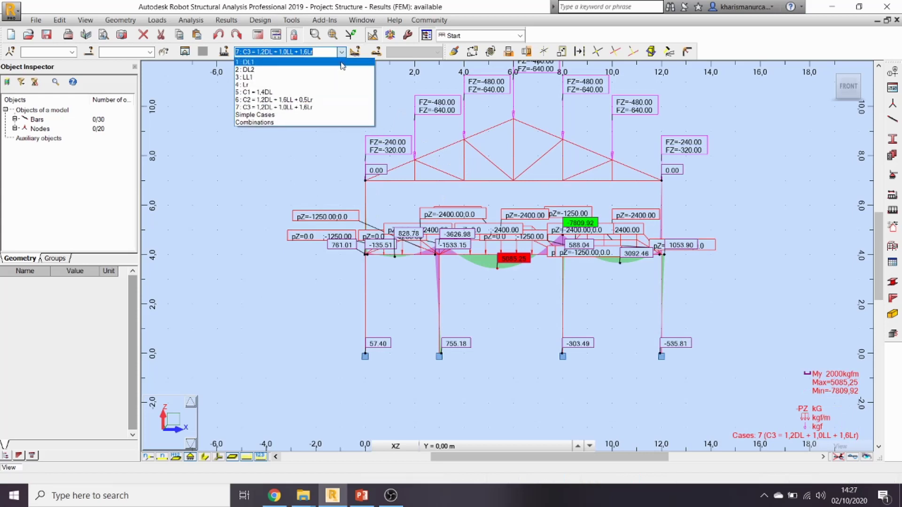
left_click(342, 63)
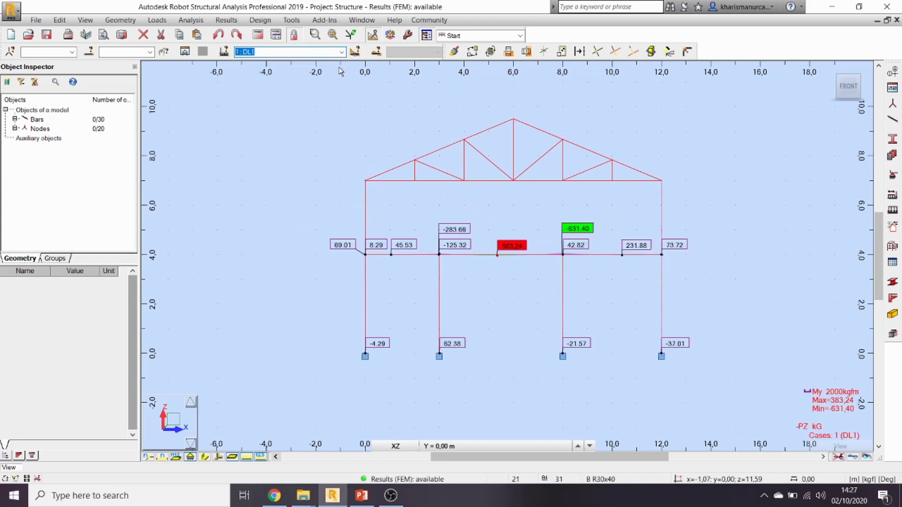